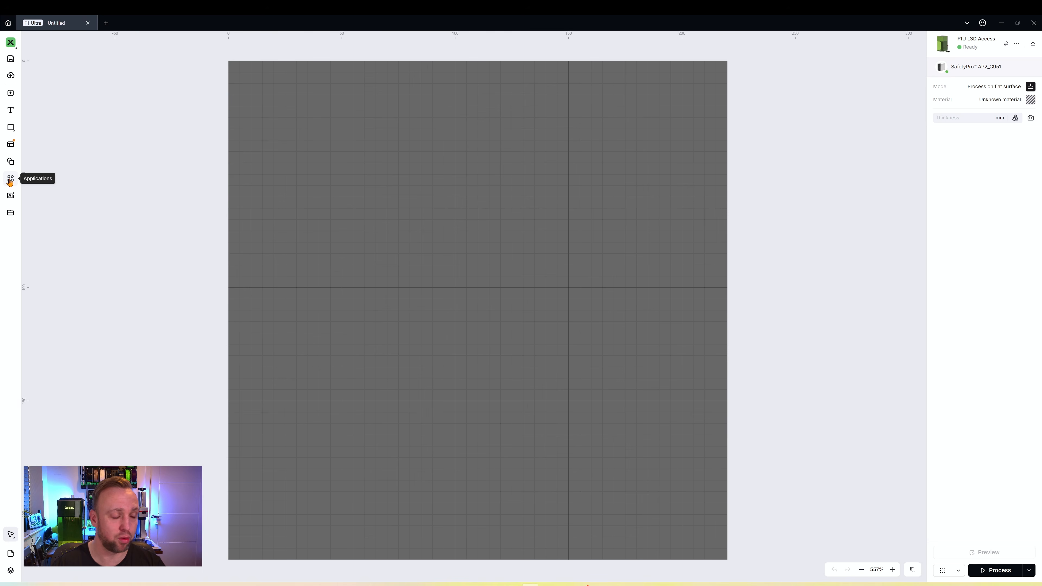
Step: Show the list of applications and apply 1/8"(3mm) Basswood Plywood from the wood category as the processing material
{"action": "left_click", "coordinate": [10, 181]}
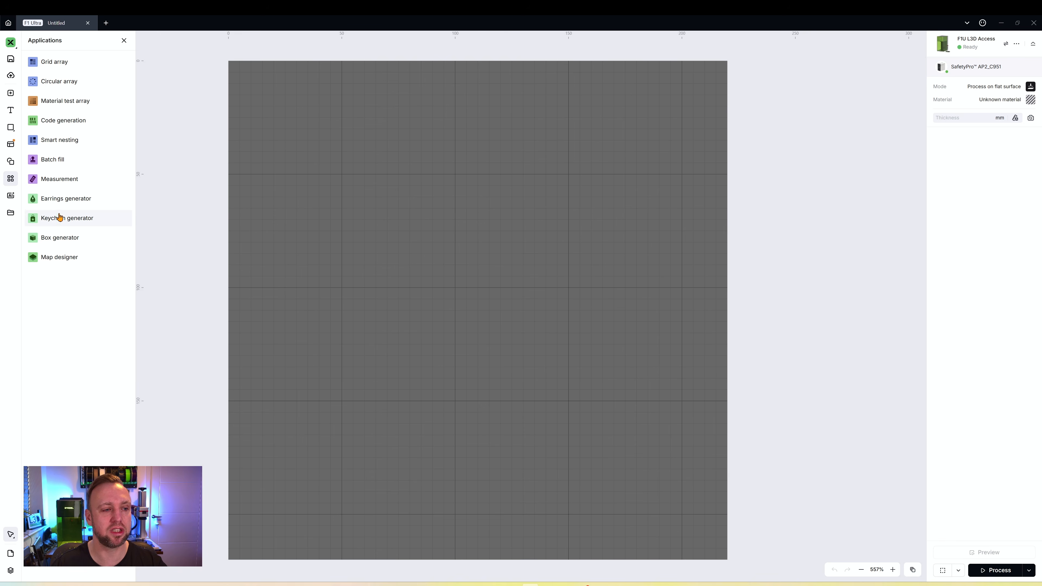
{"action": "mouse_move", "coordinate": [41, 199]}
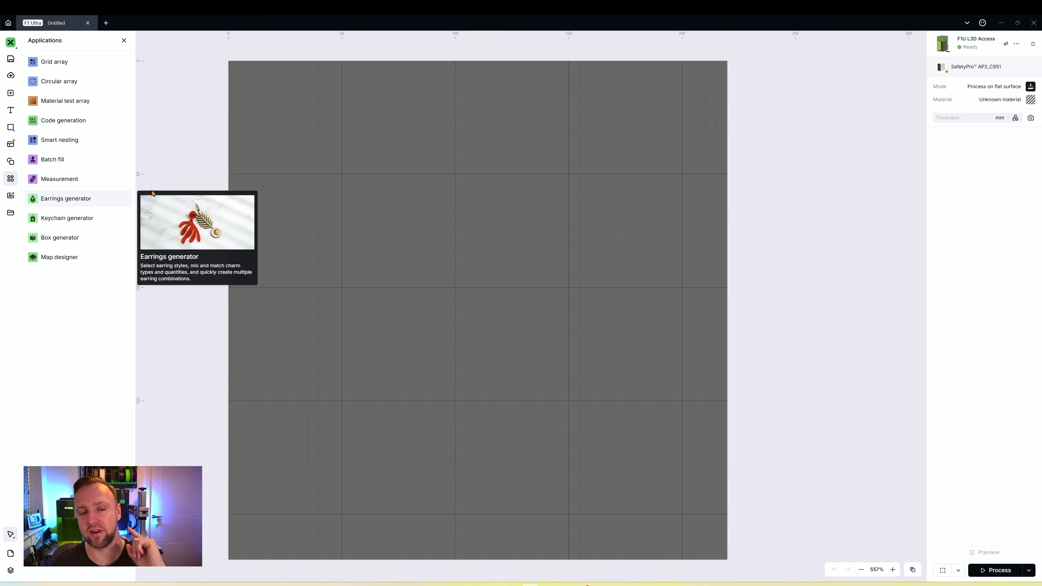
{"action": "left_click", "coordinate": [1030, 100]}
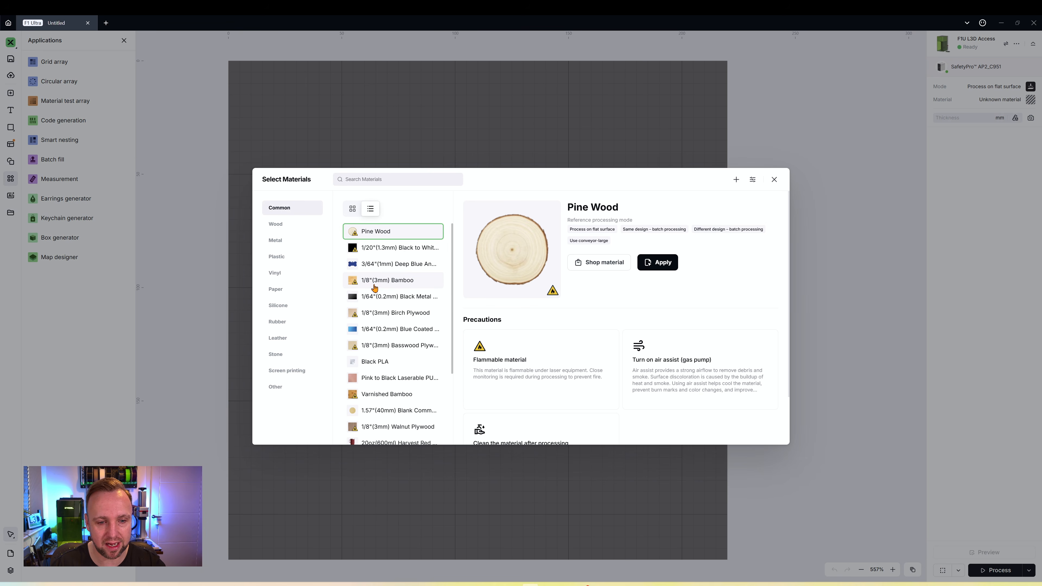
{"action": "left_click", "coordinate": [298, 226]}
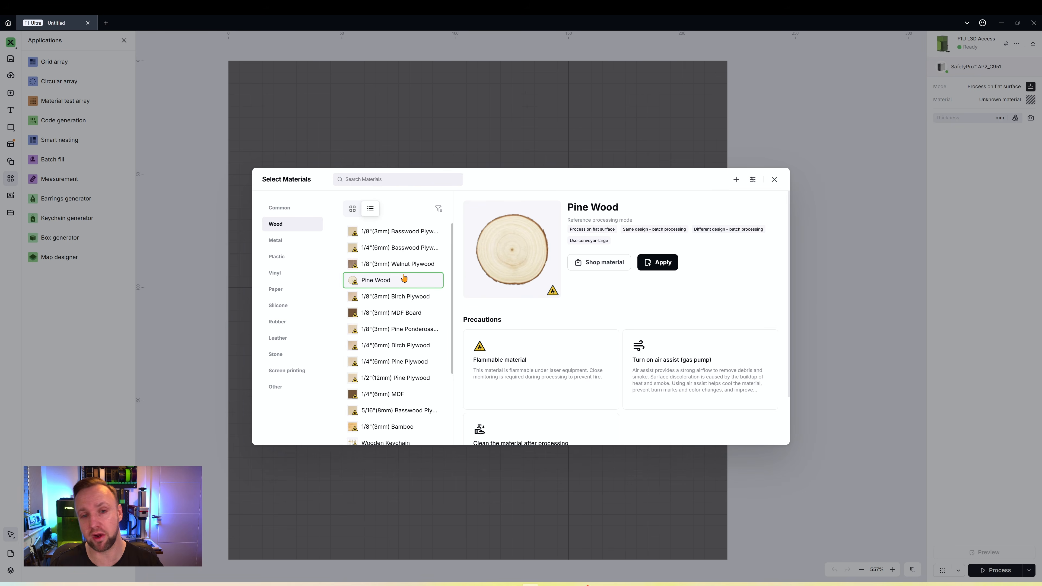
{"action": "left_click", "coordinate": [388, 234]}
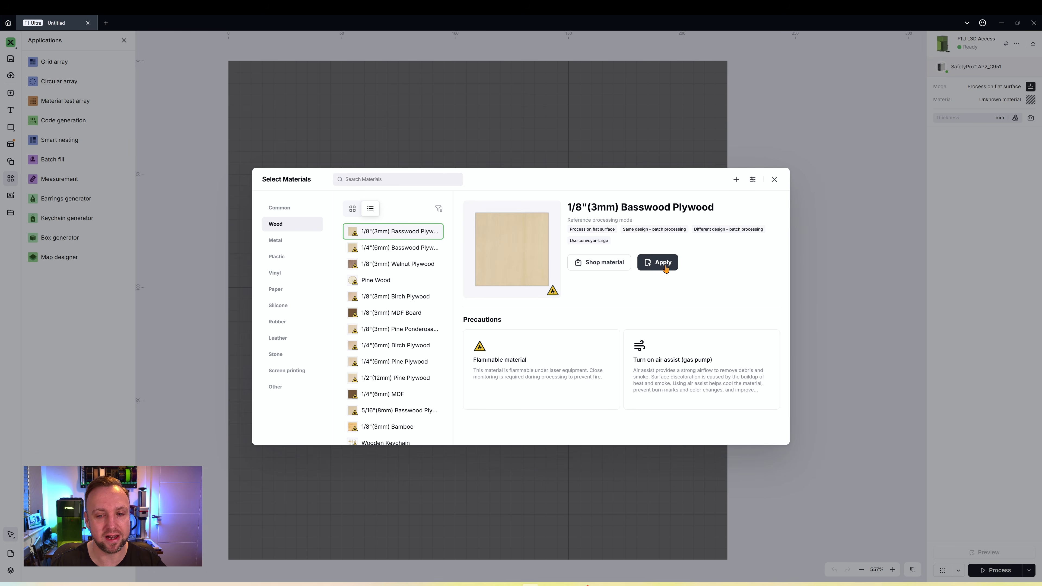
{"action": "left_click", "coordinate": [665, 268]}
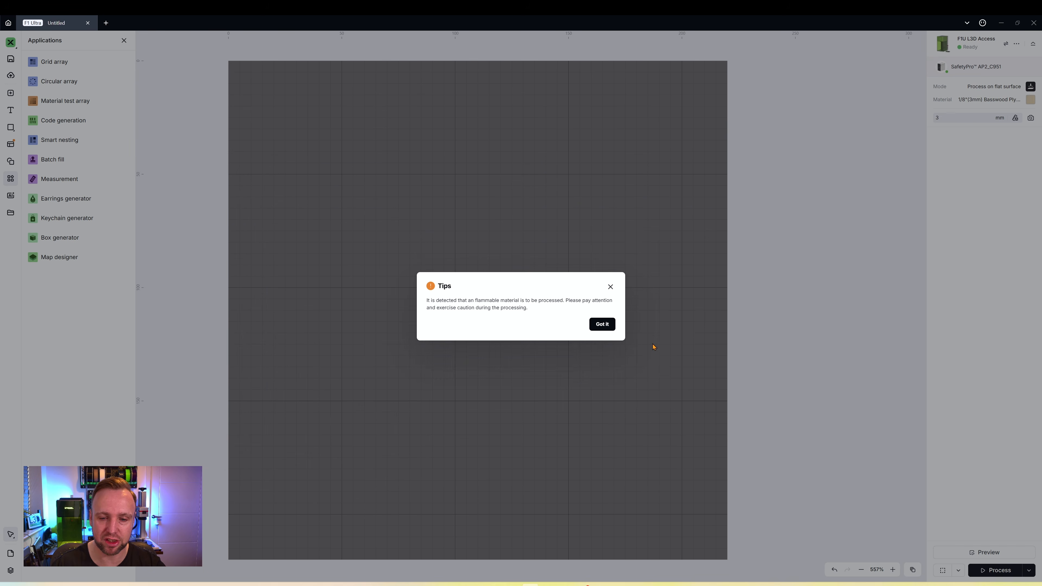
{"action": "left_click", "coordinate": [602, 324]}
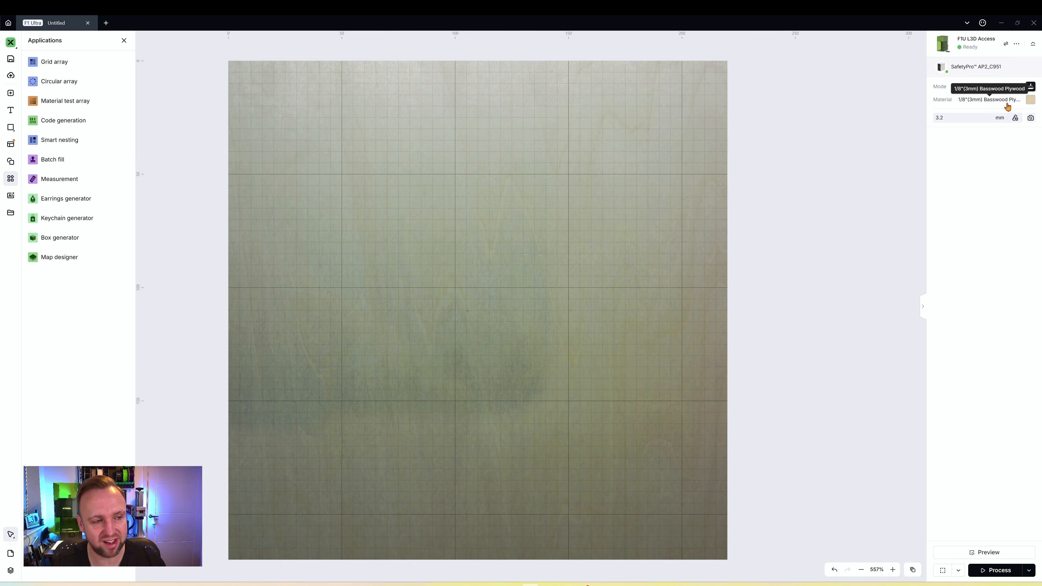
Step: Open the Earrings generator application
{"action": "left_click", "coordinate": [9, 182]}
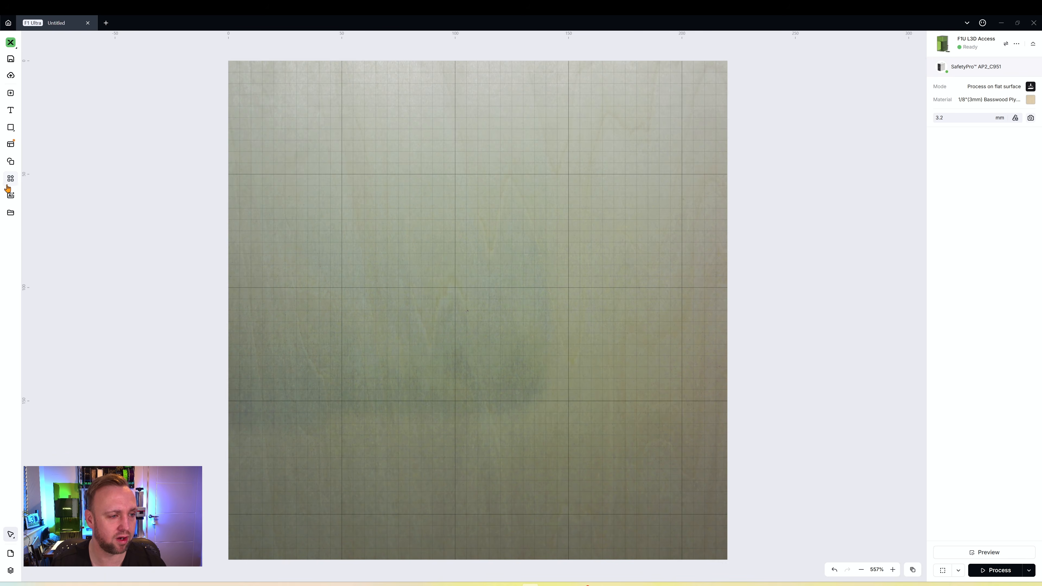
{"action": "left_click", "coordinate": [10, 182]}
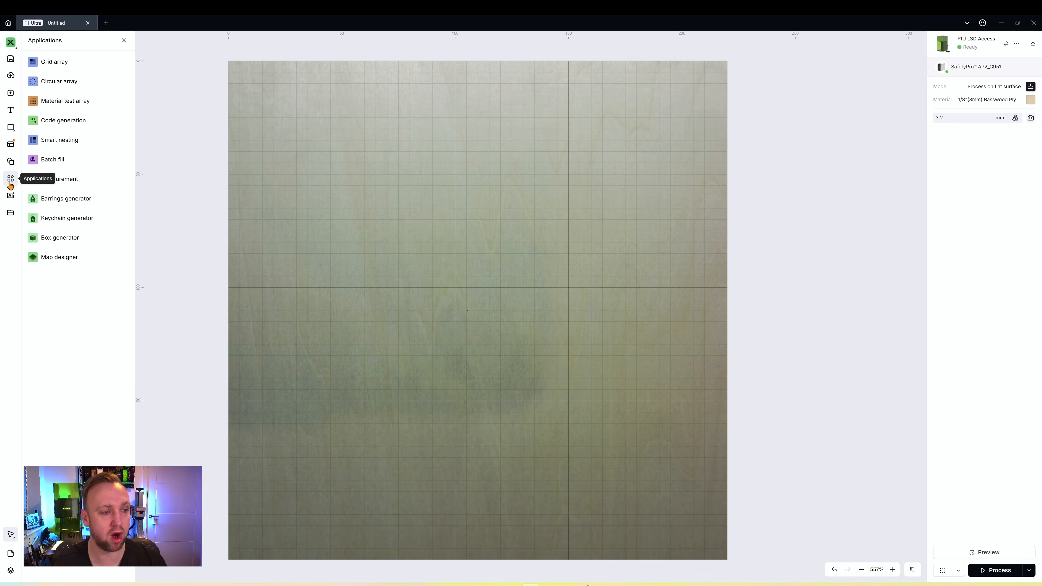
{"action": "left_click", "coordinate": [53, 199]}
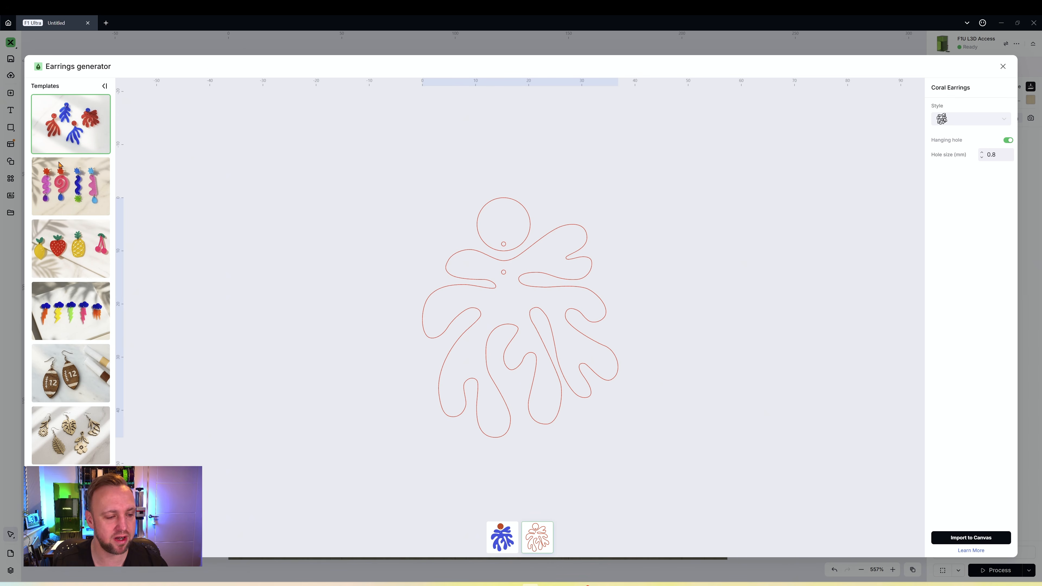
Step: Browse the earring templates and examine the abstract, fruit, football, flower, weather and coral designs with their options
{"action": "scroll", "coordinate": [76, 249], "scroll_direction": "down", "scroll_amount": 2}
{"action": "scroll", "coordinate": [73, 197], "scroll_direction": "up", "scroll_amount": 2}
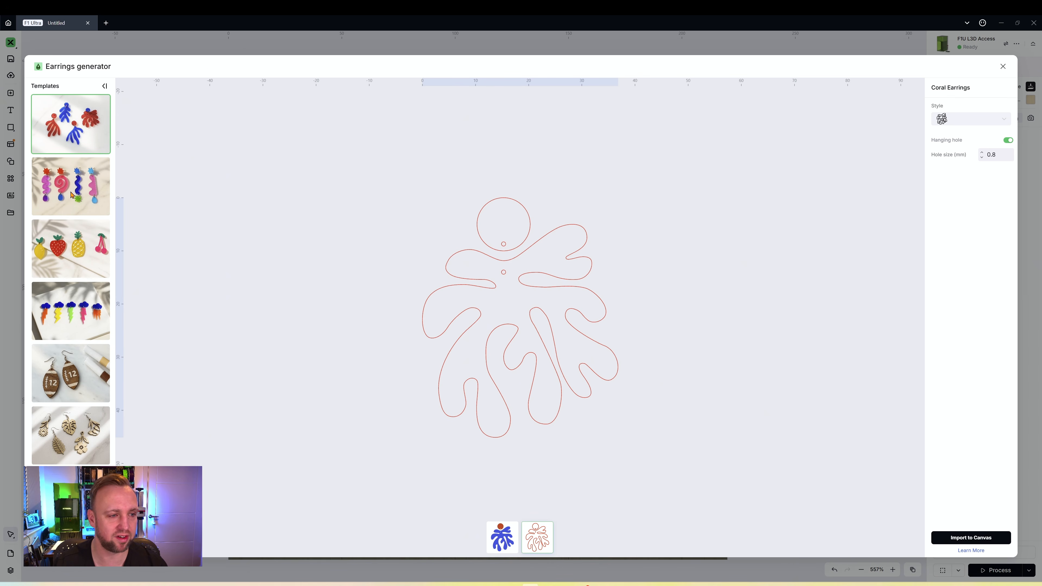
{"action": "left_click", "coordinate": [71, 195]}
{"action": "left_click", "coordinate": [69, 249]}
{"action": "scroll", "coordinate": [73, 296], "scroll_direction": "down", "scroll_amount": 1}
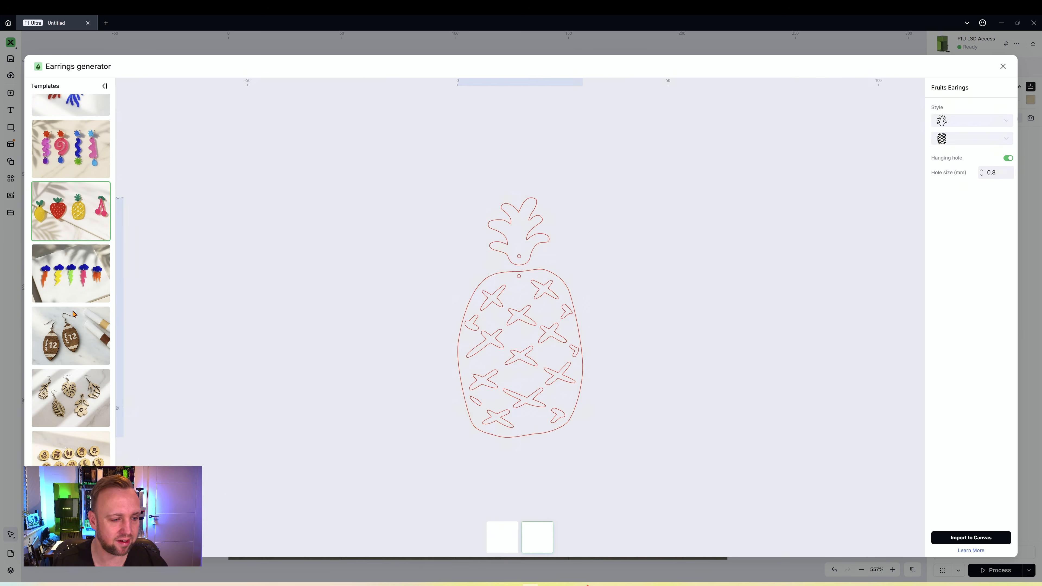
{"action": "left_click", "coordinate": [74, 314]}
{"action": "left_click", "coordinate": [73, 395]}
{"action": "left_click", "coordinate": [66, 284]}
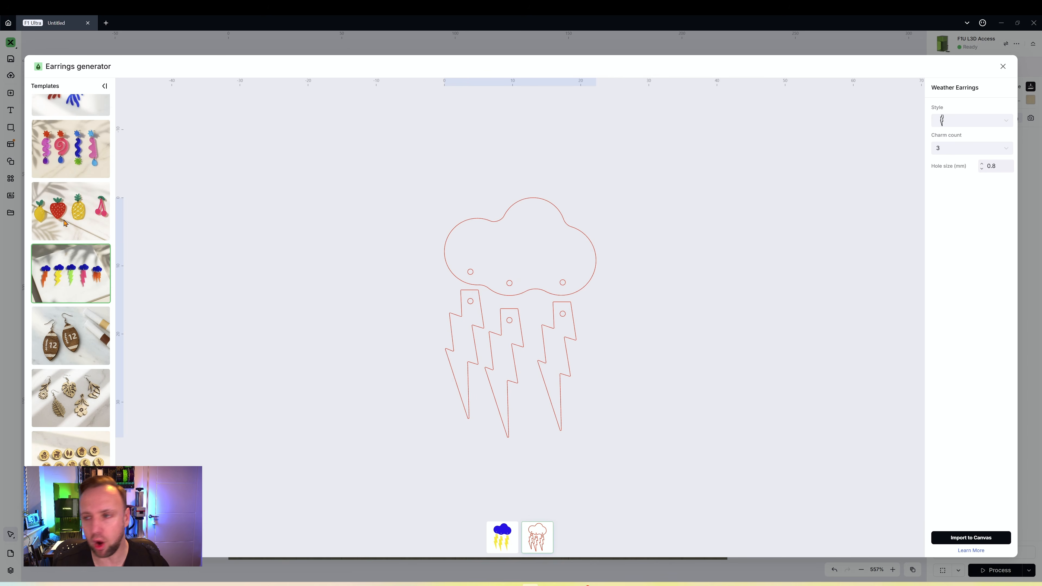
{"action": "left_click", "coordinate": [65, 215]}
{"action": "left_click", "coordinate": [50, 152]}
{"action": "scroll", "coordinate": [53, 144], "scroll_direction": "up", "scroll_amount": 1}
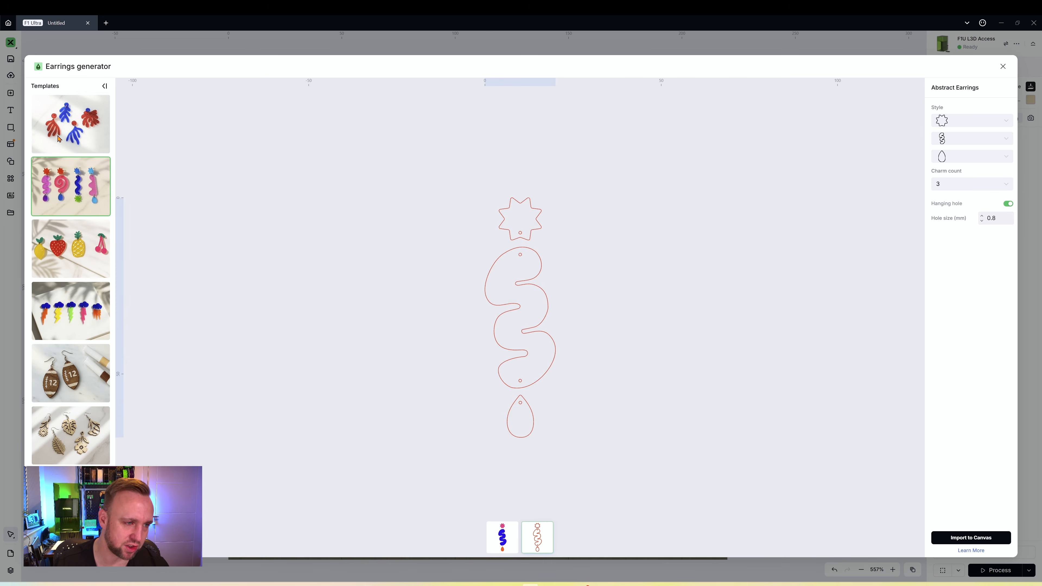
{"action": "left_click", "coordinate": [56, 138]}
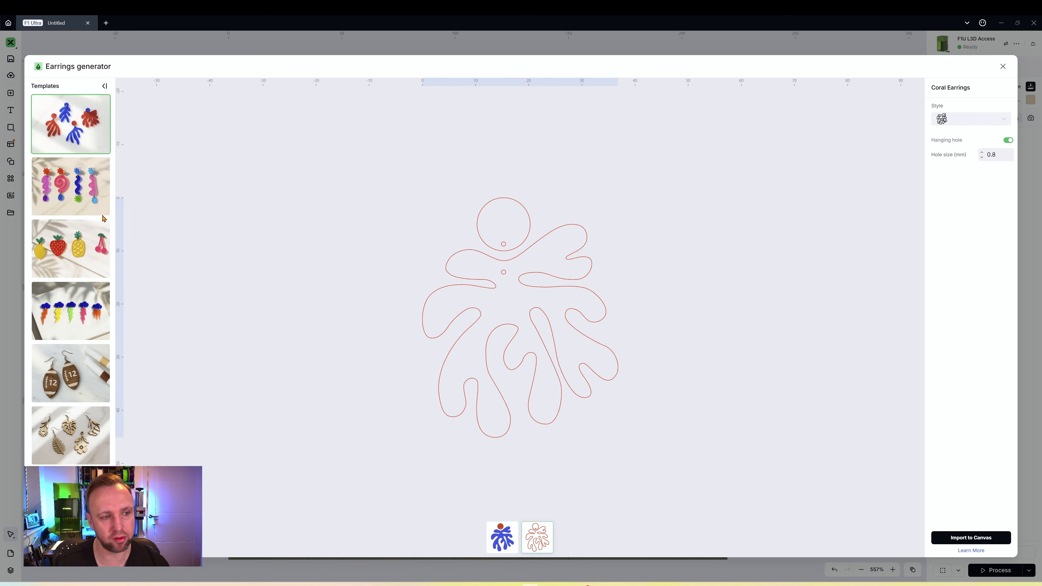
{"action": "scroll", "coordinate": [88, 306], "scroll_direction": "down", "scroll_amount": 1}
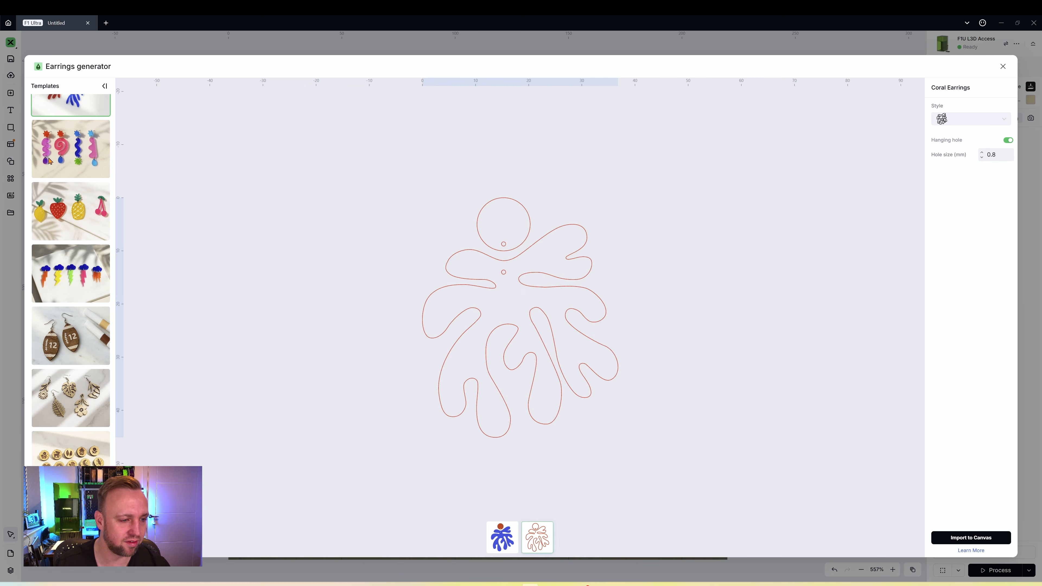
Step: Choose the Football Earrings template and set its number to 7
{"action": "left_click", "coordinate": [58, 332]}
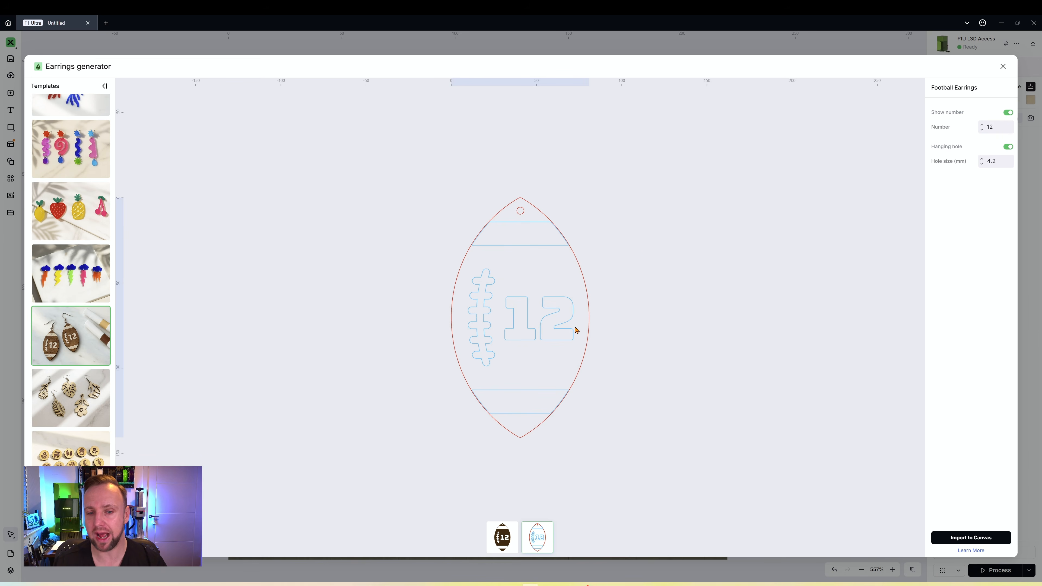
{"action": "left_click", "coordinate": [982, 125]}
{"action": "left_click", "coordinate": [982, 125]}
{"action": "left_click", "coordinate": [982, 125]}
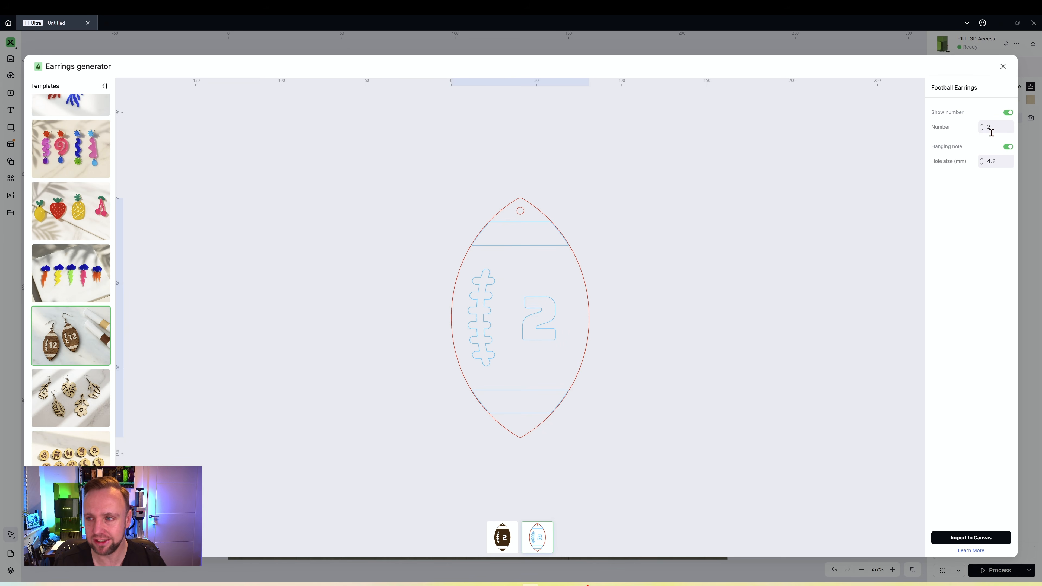
{"action": "left_click", "coordinate": [960, 194]}
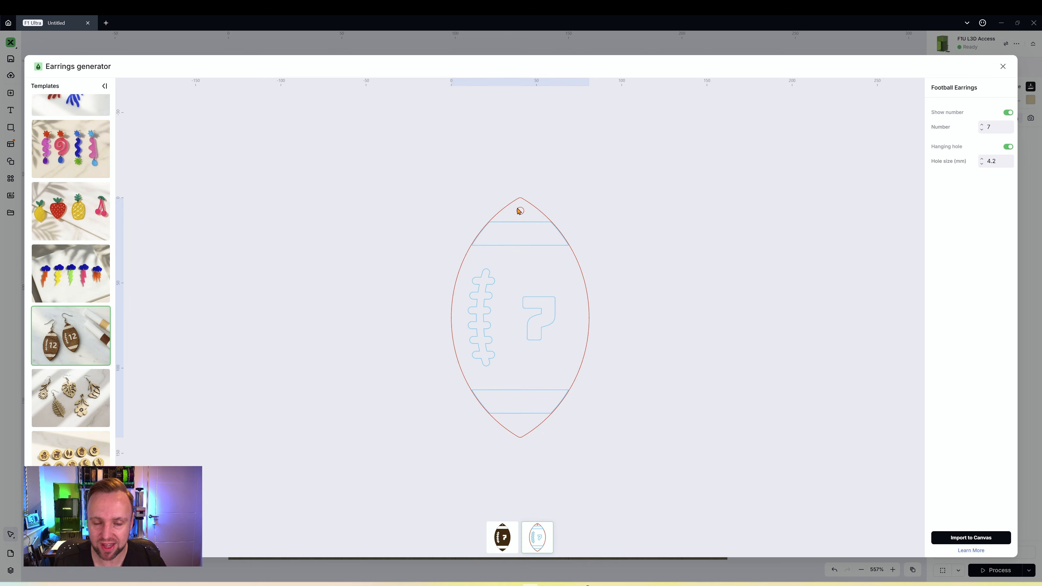
Step: Try larger hanging holes on the football earring and set the hole size to 5 mm
{"action": "left_click", "coordinate": [980, 159]}
{"action": "left_click", "coordinate": [981, 159]}
{"action": "left_click", "coordinate": [980, 159]}
{"action": "left_click", "coordinate": [980, 159]}
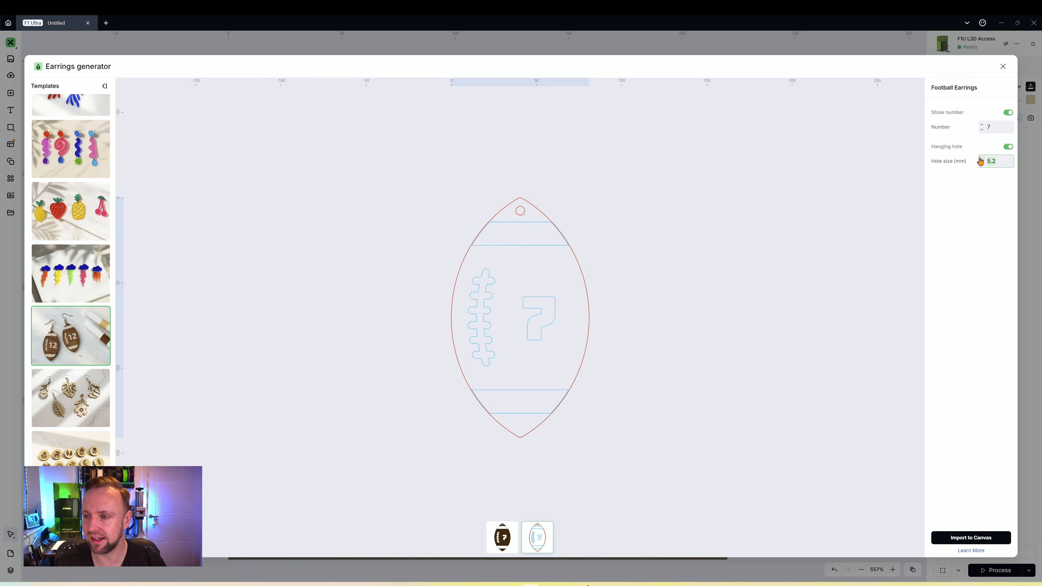
{"action": "left_click", "coordinate": [981, 160]}
{"action": "left_click", "coordinate": [980, 160]}
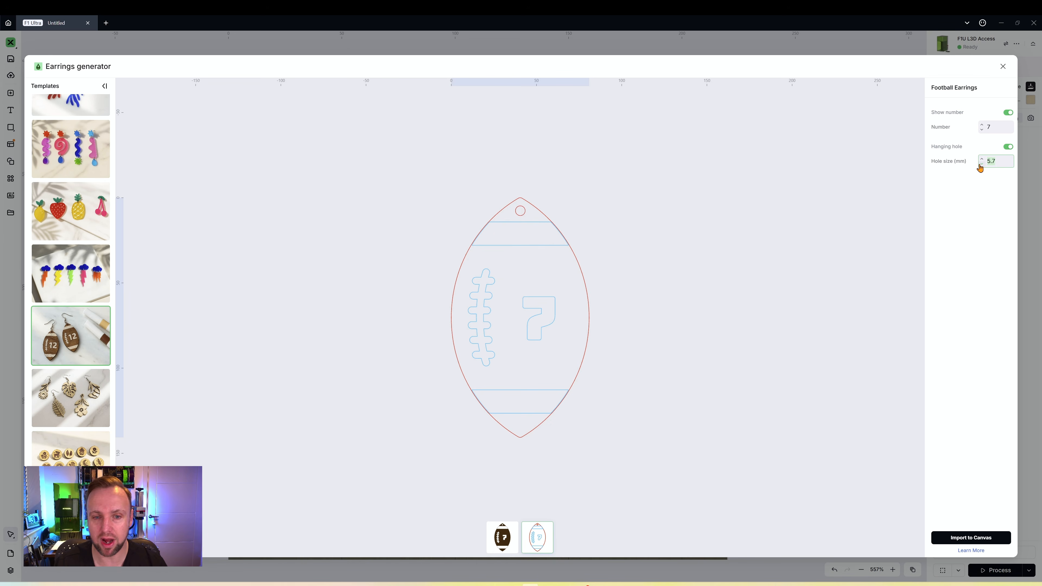
{"action": "left_click", "coordinate": [981, 163]}
{"action": "left_click", "coordinate": [982, 163]}
{"action": "left_click", "coordinate": [981, 163]}
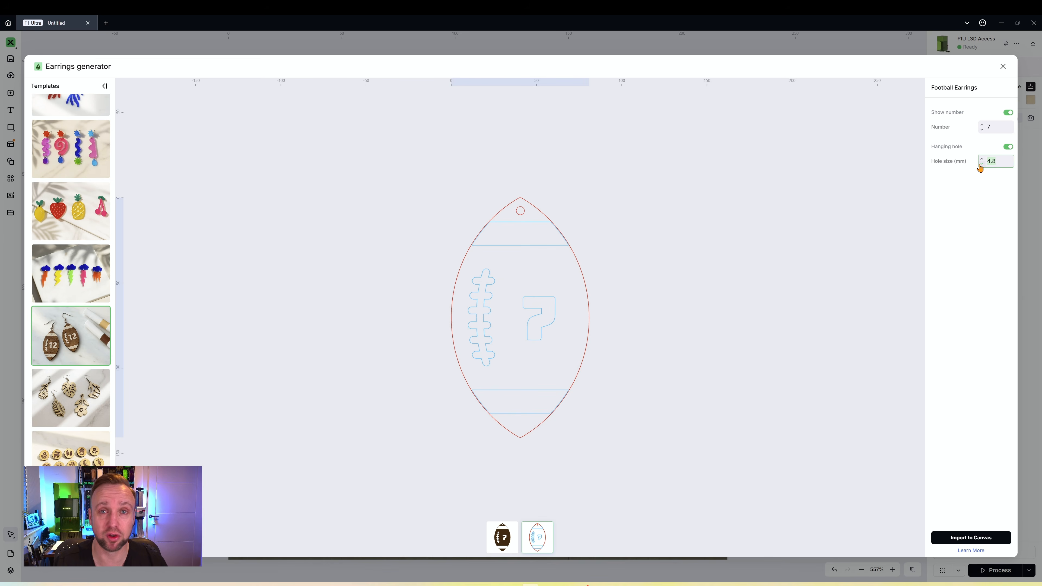
{"action": "left_click", "coordinate": [981, 164]}
{"action": "left_click", "coordinate": [981, 164]}
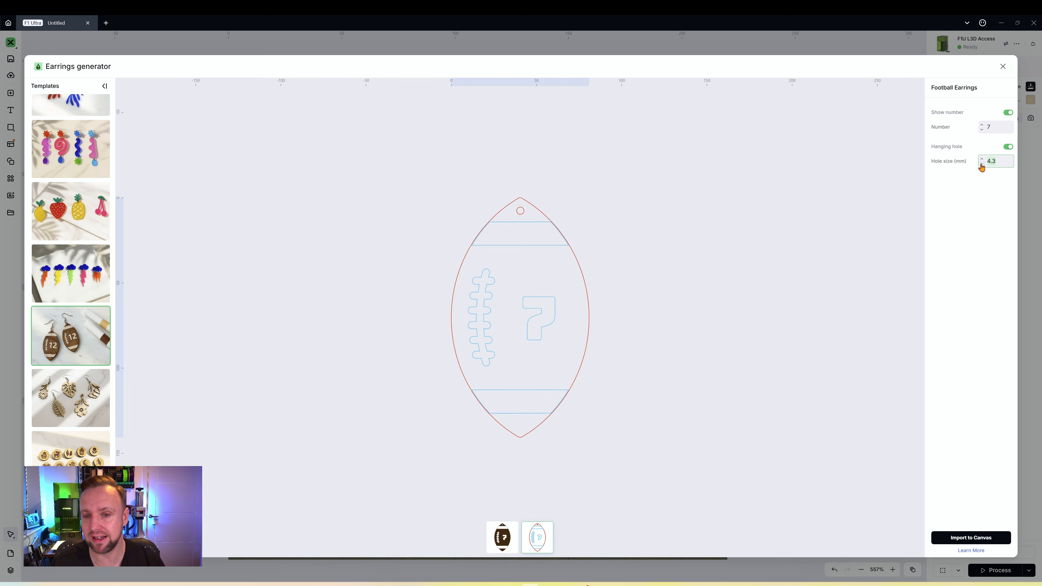
{"action": "left_click", "coordinate": [982, 164]}
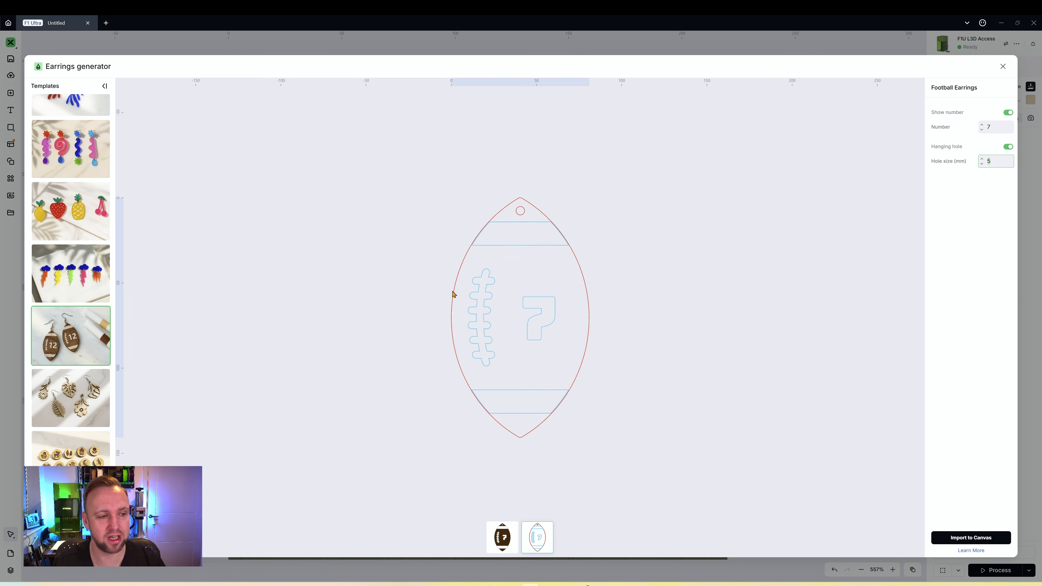
Step: Switch to the Flowers Shape Earrings template and choose the daisy style with three leaves
{"action": "left_click", "coordinate": [56, 403]}
{"action": "left_click", "coordinate": [599, 317]}
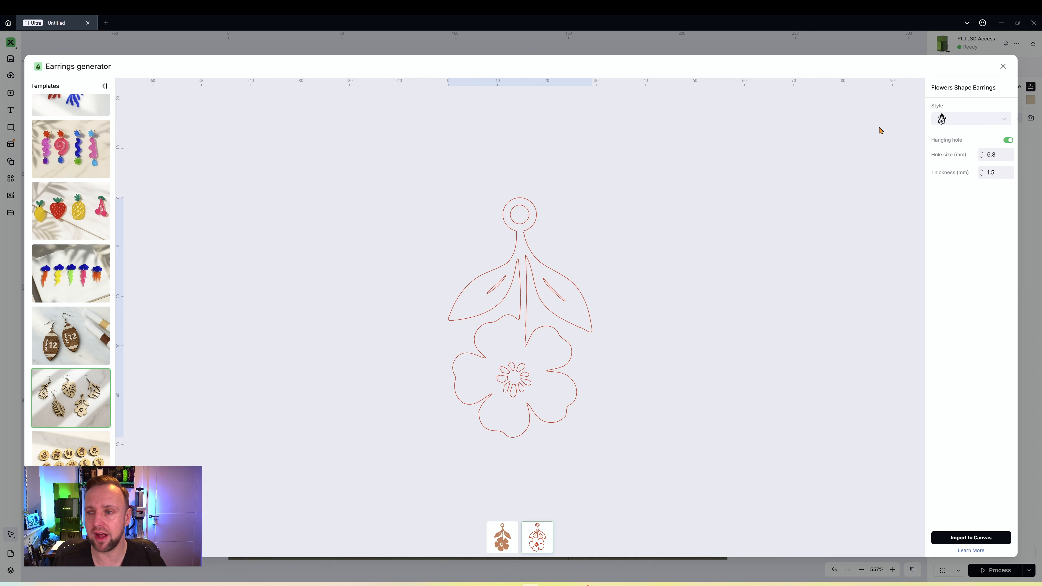
{"action": "left_click", "coordinate": [991, 122]}
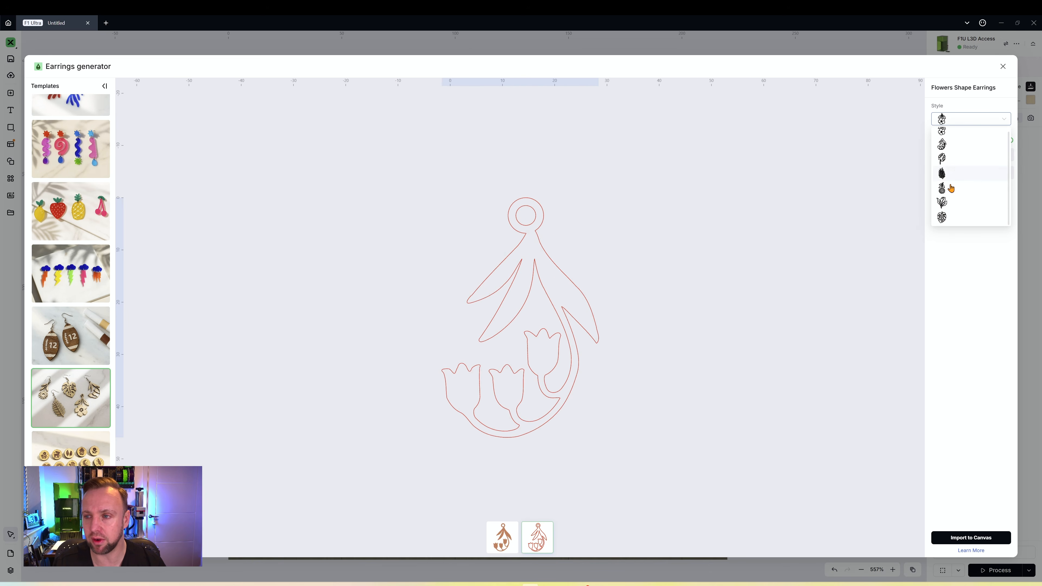
{"action": "left_click", "coordinate": [951, 189]}
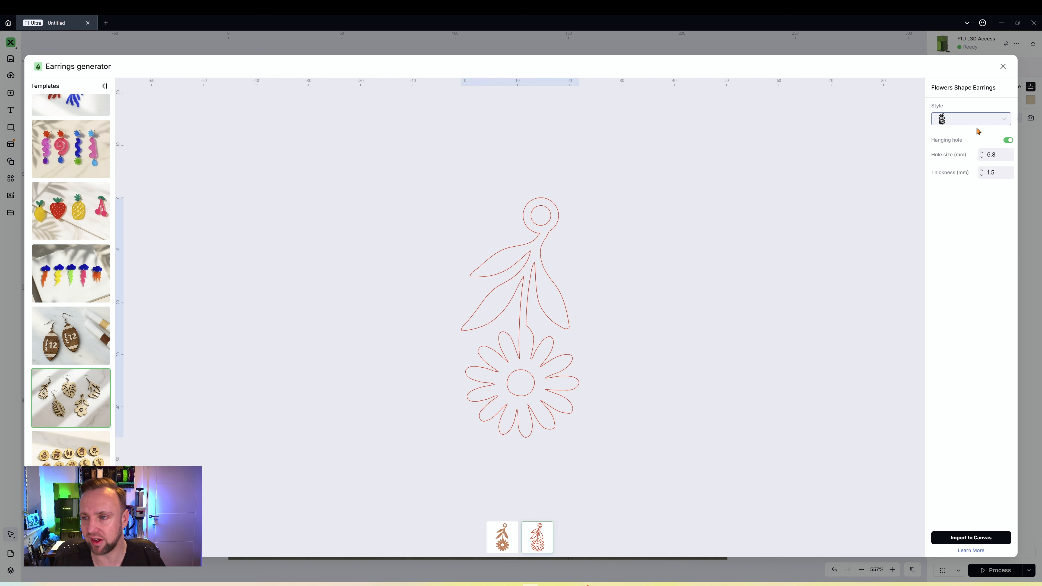
Step: Switch to the Football Earrings template, discarding the modified flower parameters, and set the number to 7
{"action": "left_click", "coordinate": [63, 330]}
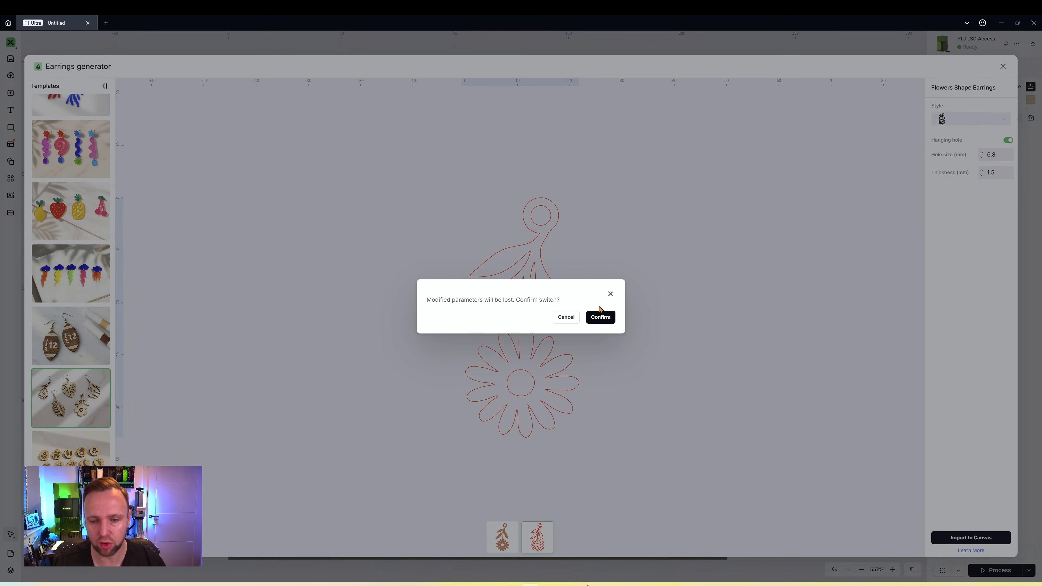
{"action": "left_click", "coordinate": [604, 317]}
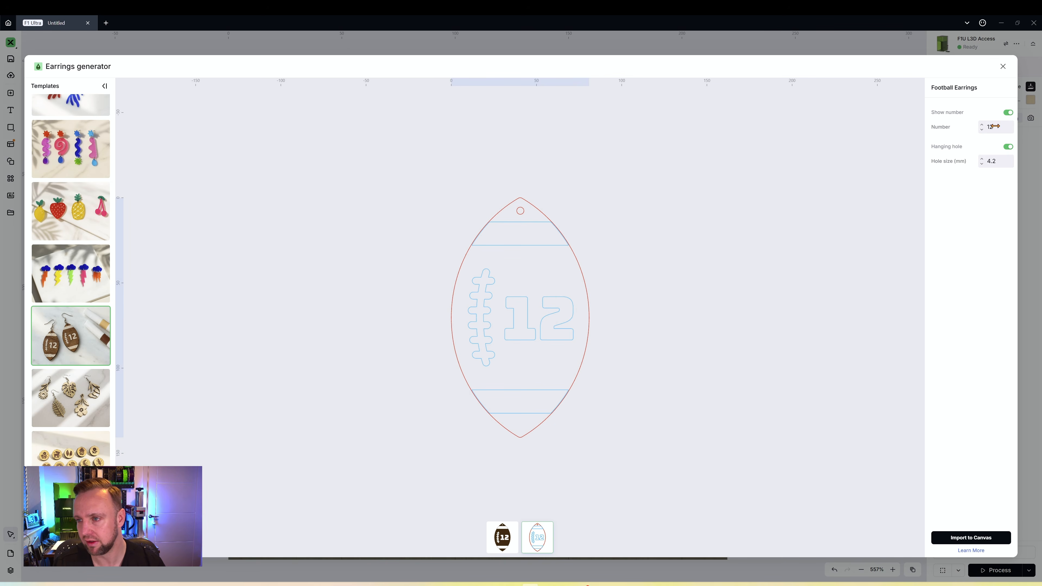
{"action": "left_click_drag", "start_coordinate": [996, 126], "coordinate": [991, 126]}
{"action": "left_click", "coordinate": [982, 128]}
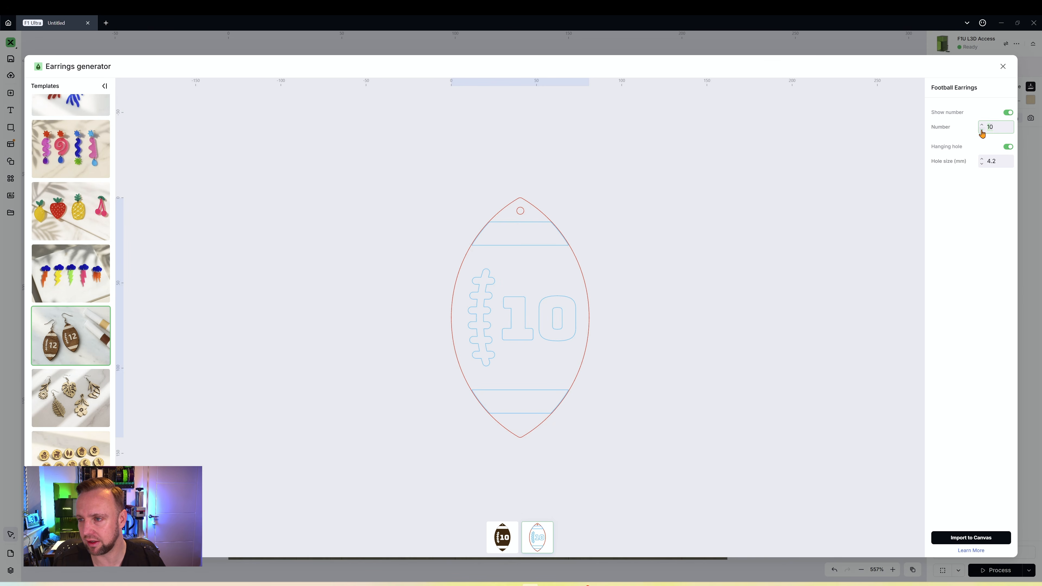
{"action": "left_click", "coordinate": [982, 130]}
{"action": "left_click", "coordinate": [981, 131]}
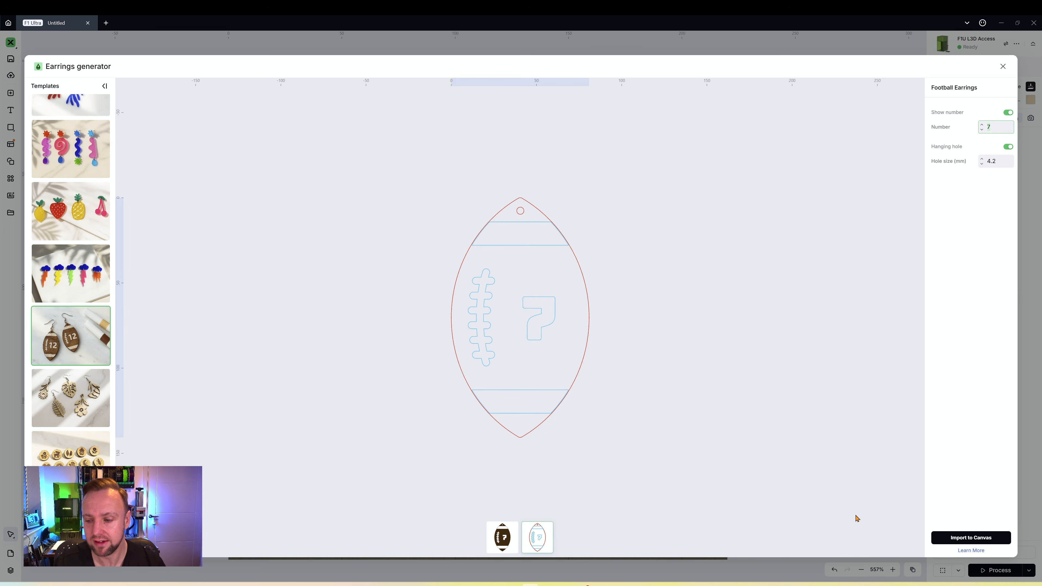
Step: Import the football earring to the canvas and scale it down to about 29 mm wide and 50 mm high
{"action": "left_click", "coordinate": [964, 536]}
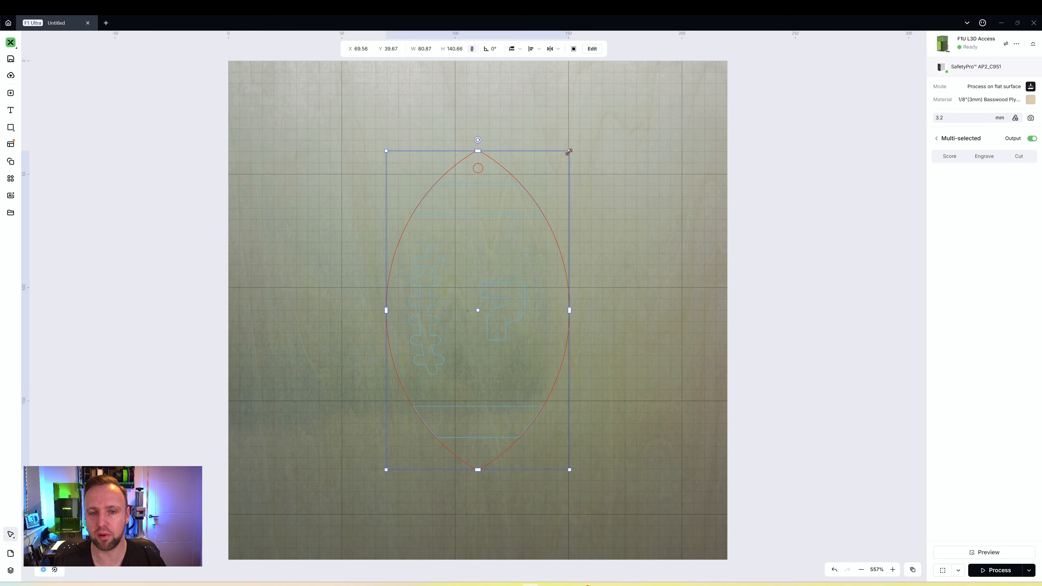
{"action": "left_click_drag", "start_coordinate": [569, 151], "coordinate": [477, 258]}
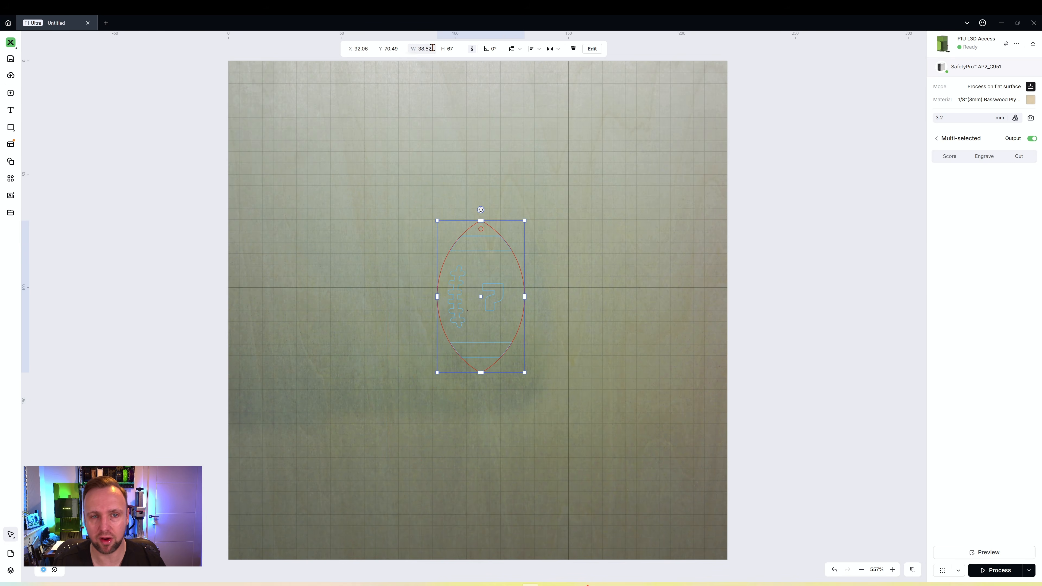
{"action": "left_click_drag", "start_coordinate": [525, 222], "coordinate": [492, 219]}
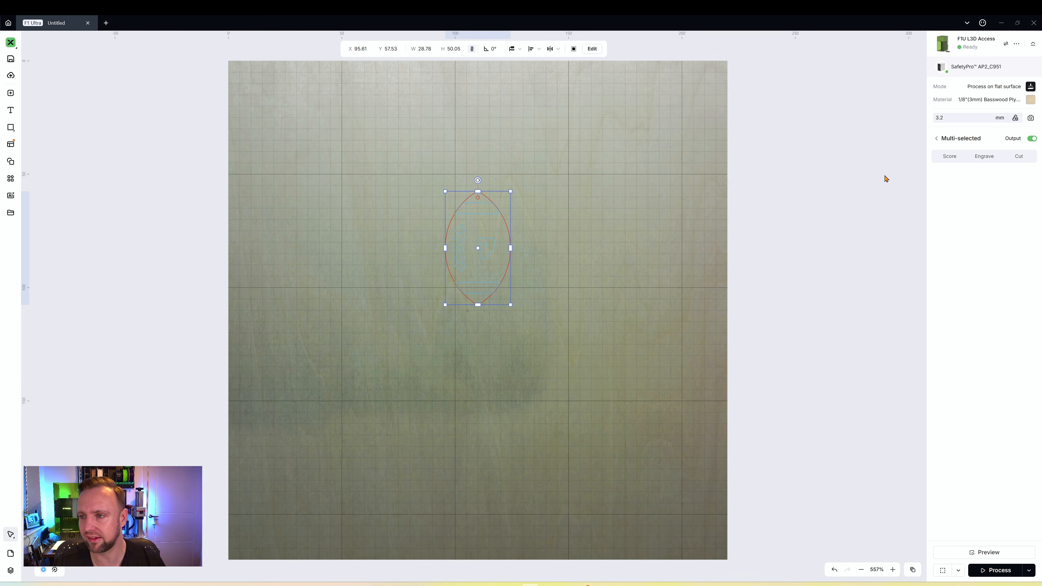
{"action": "left_click", "coordinate": [612, 228]}
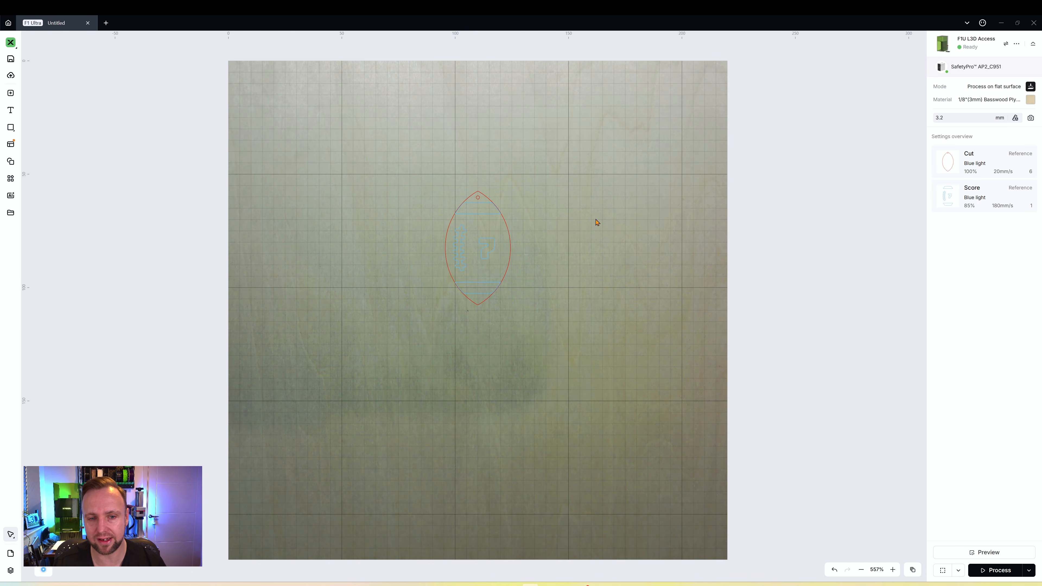
Step: Open the processing settings and template parameters of the football earring's score elements
{"action": "left_click", "coordinate": [453, 289]}
{"action": "left_click", "coordinate": [590, 210]}
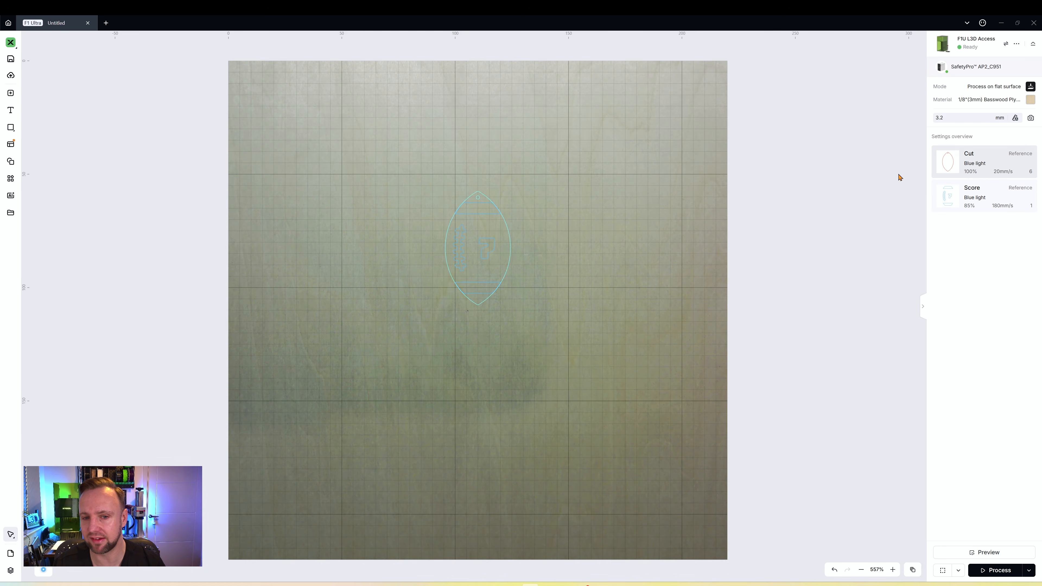
{"action": "left_click", "coordinate": [997, 194]}
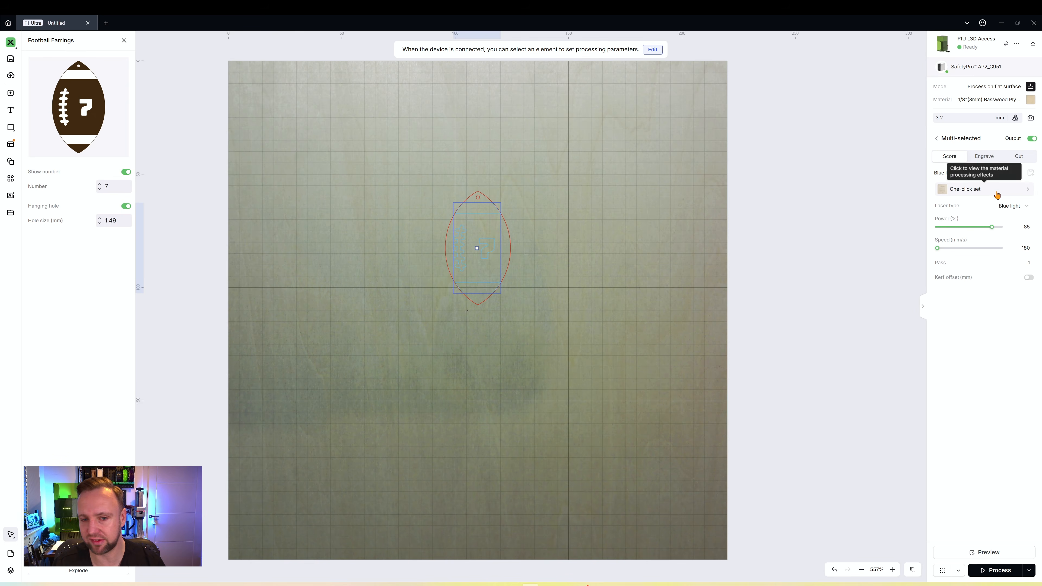
{"action": "mouse_move", "coordinate": [75, 165]}
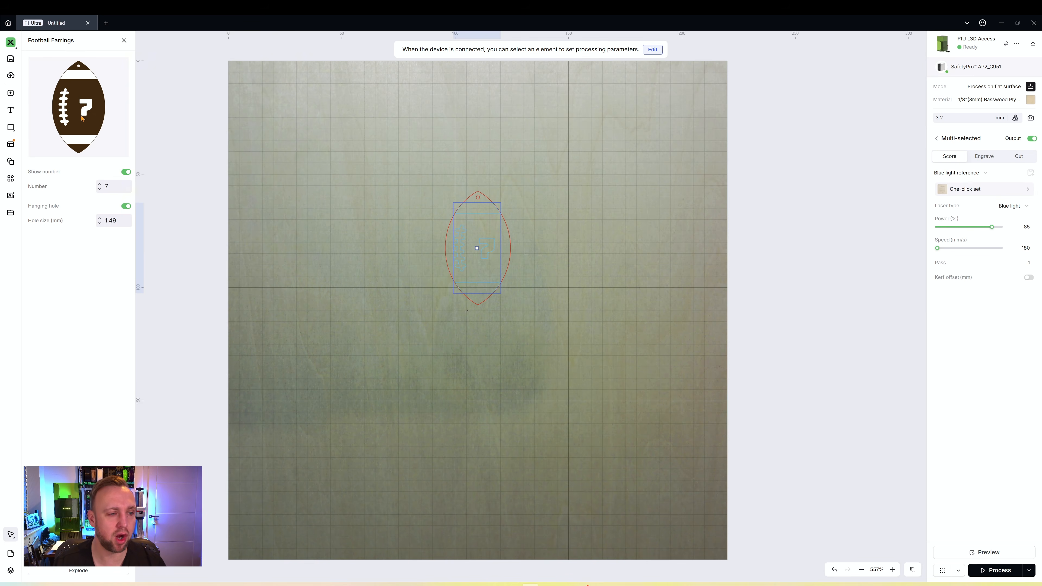
{"action": "left_click", "coordinate": [535, 245]}
{"action": "left_click", "coordinate": [1023, 195]}
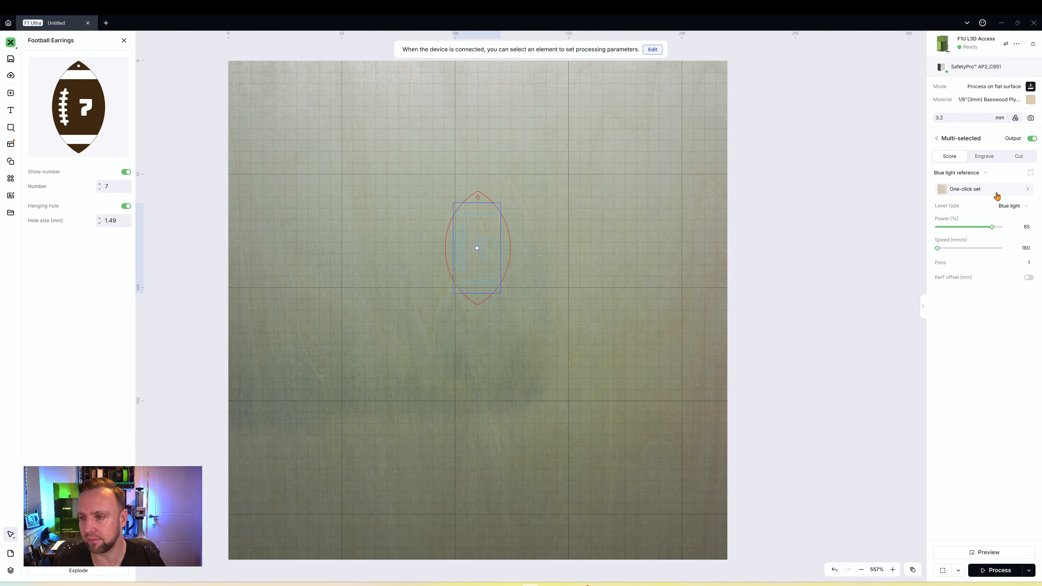
{"action": "mouse_move", "coordinate": [77, 106]}
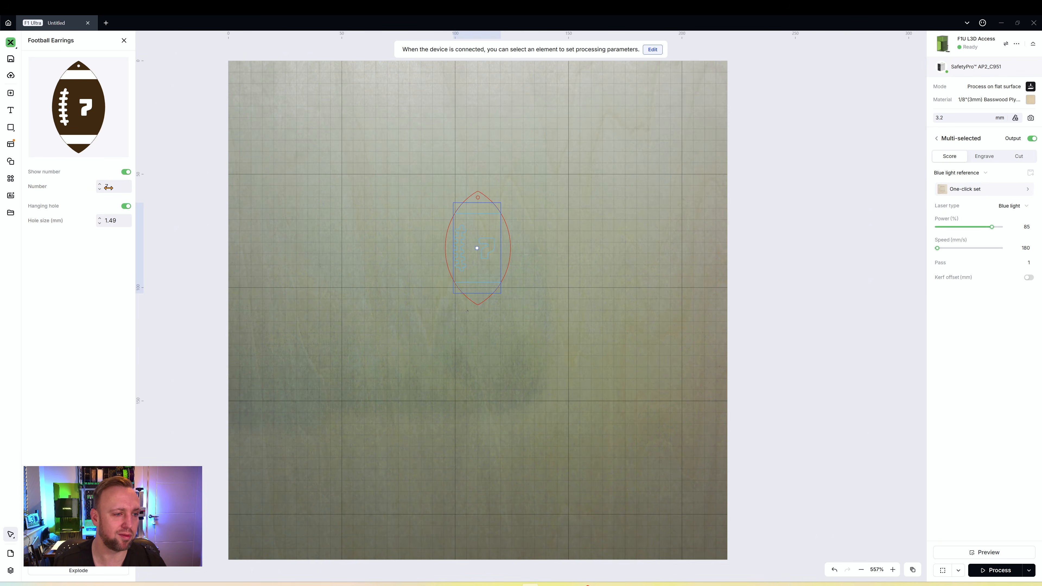
Step: Set the football earring's hanging hole size to 2.5 mm
{"action": "left_click", "coordinate": [99, 185]}
{"action": "left_click", "coordinate": [99, 190]}
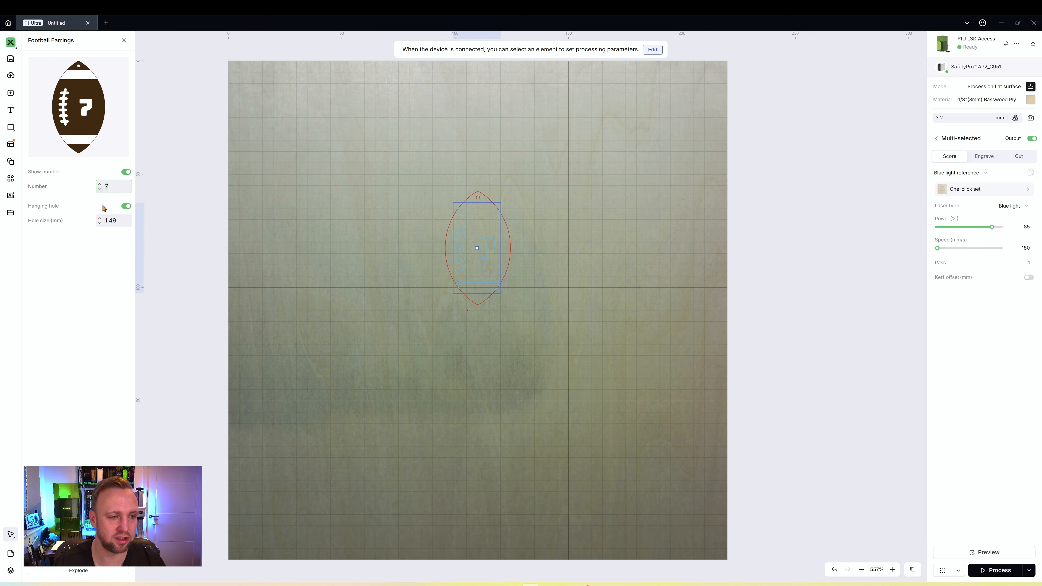
{"action": "left_click", "coordinate": [99, 218]}
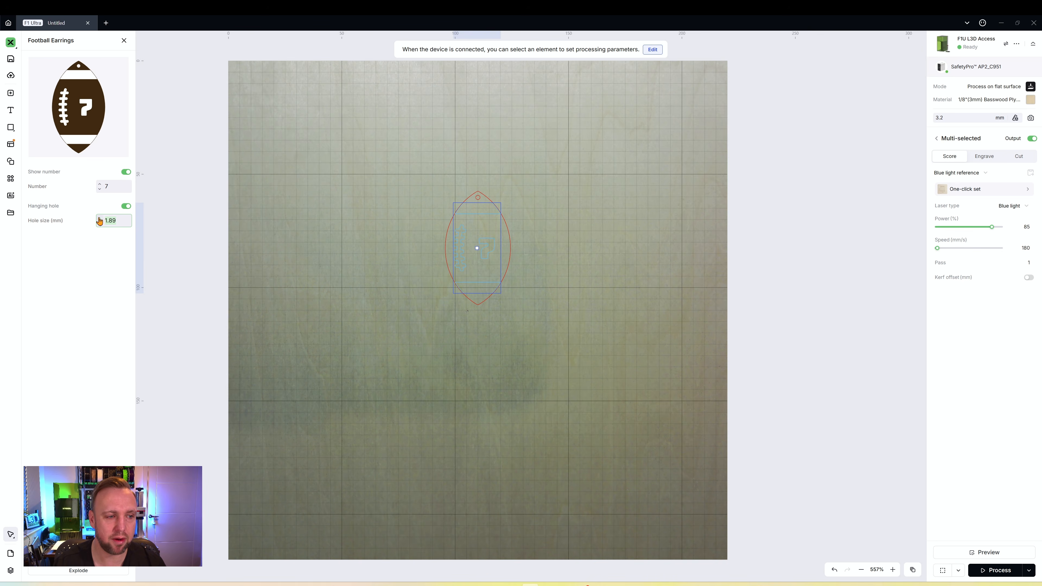
{"action": "left_click", "coordinate": [99, 218]}
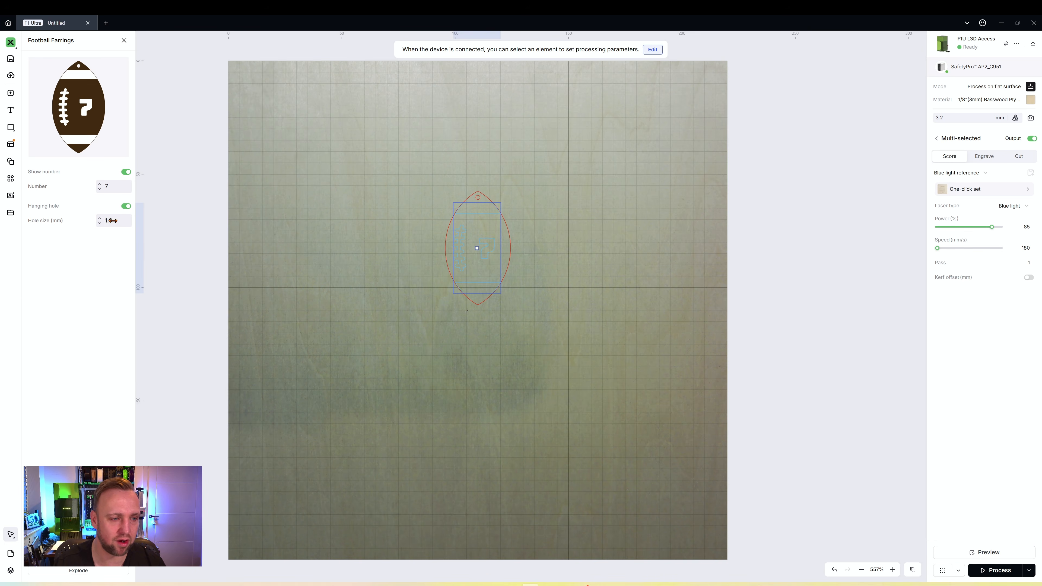
{"action": "left_click", "coordinate": [99, 218]}
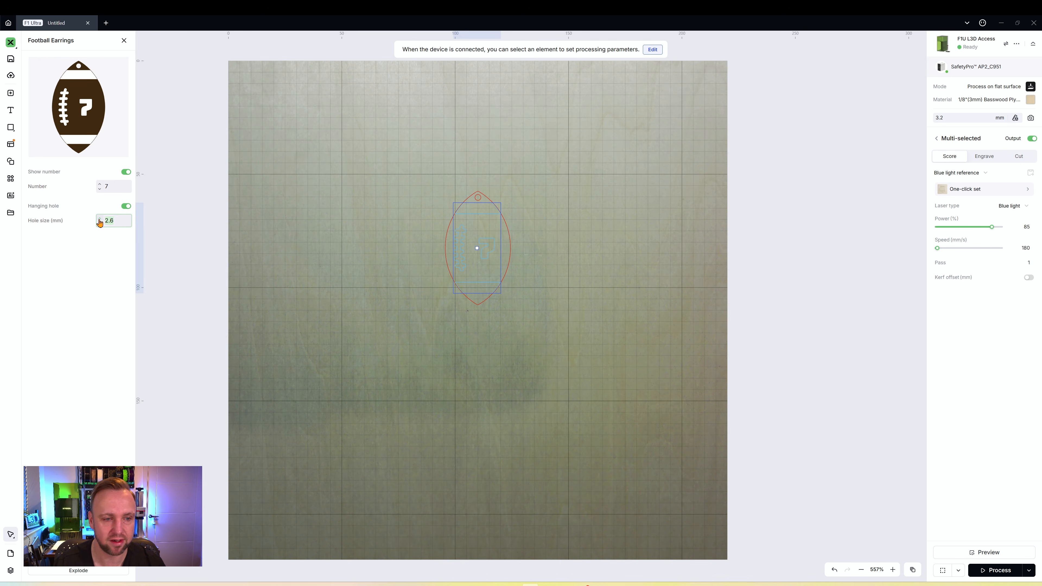
{"action": "left_click", "coordinate": [100, 224]}
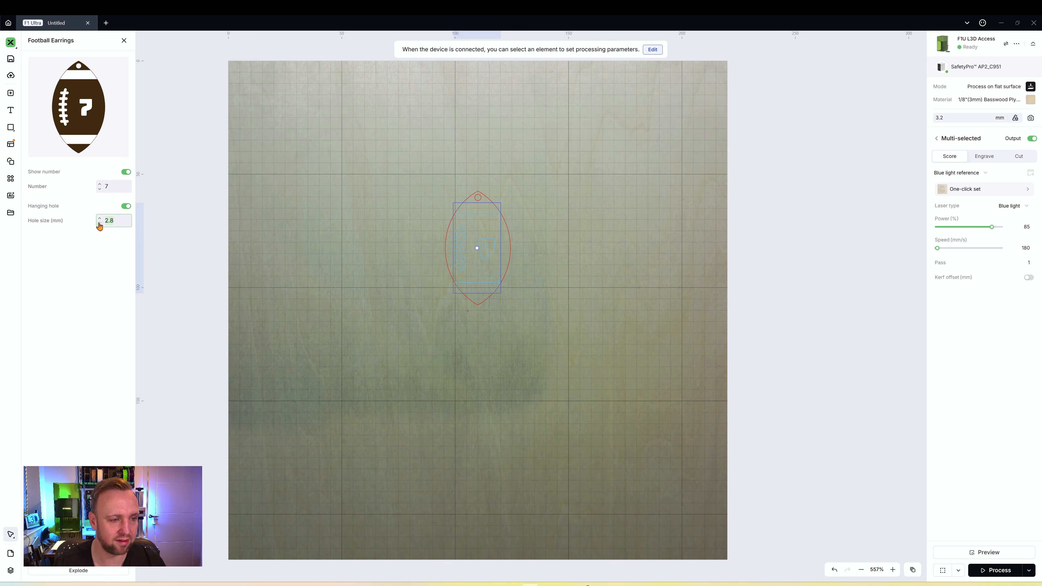
{"action": "left_click", "coordinate": [368, 142]}
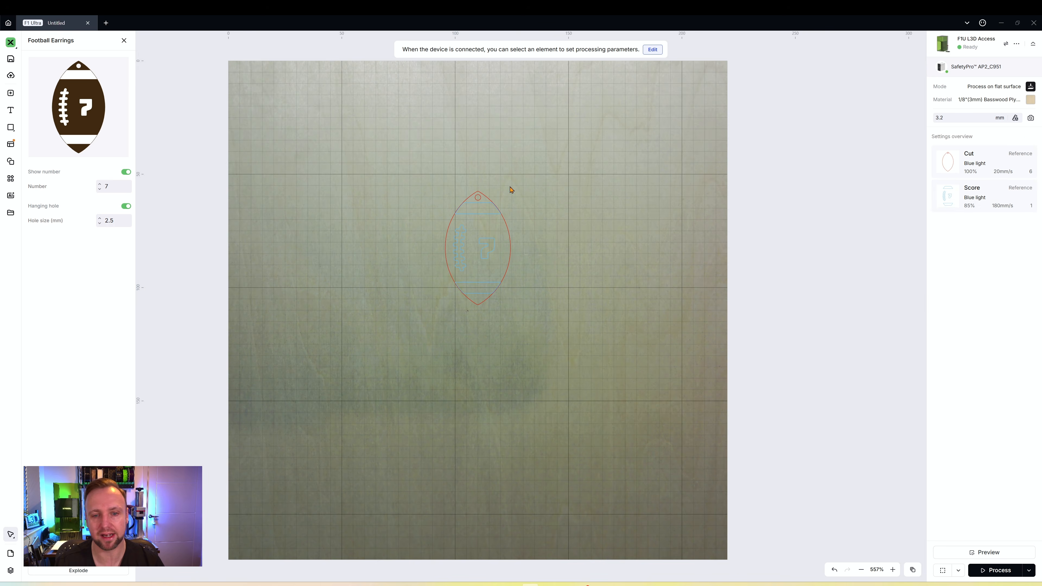
Step: Examine the one-click power and speed test grid for scoring basswood plywood with blue light
{"action": "left_click", "coordinate": [1003, 197]}
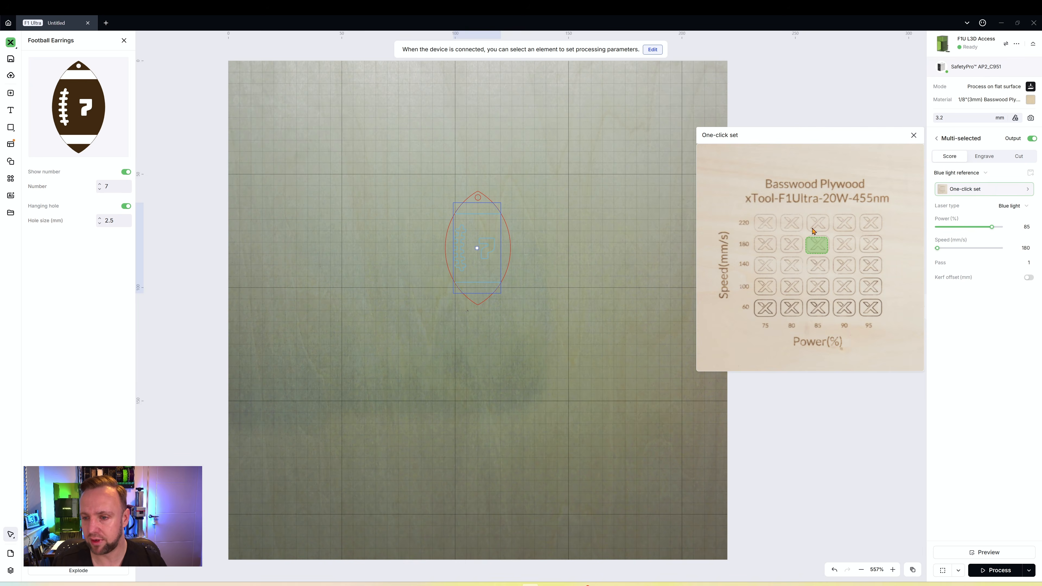
{"action": "left_click", "coordinate": [989, 196]}
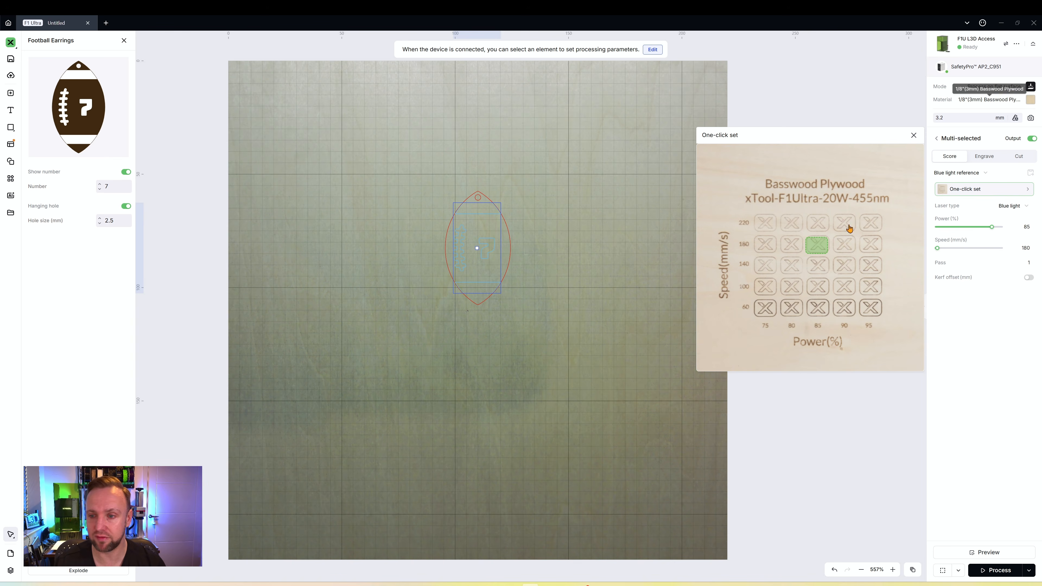
{"action": "left_click", "coordinate": [504, 278]}
{"action": "left_click", "coordinate": [565, 293]}
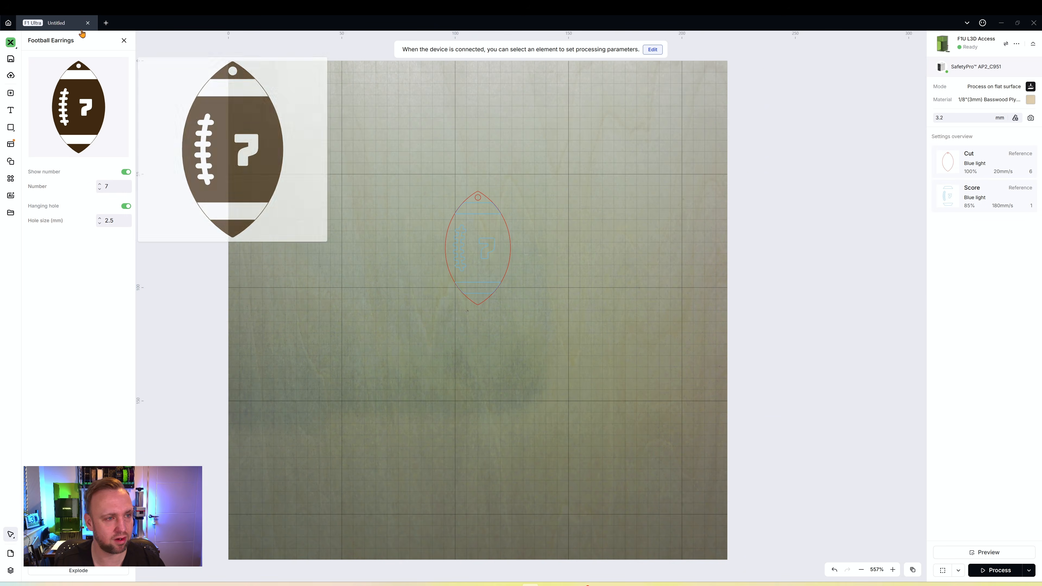
Step: Close the earring parameters and move the earring down the canvas to X 95.61, Y 84.98
{"action": "left_click", "coordinate": [121, 42]}
{"action": "left_click_drag", "start_coordinate": [451, 240], "coordinate": [457, 285]}
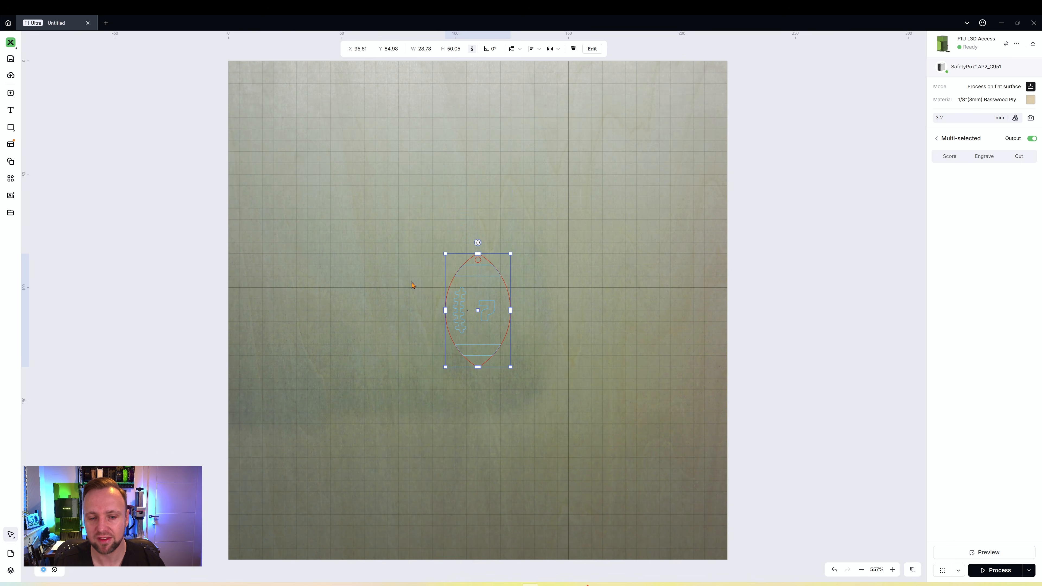
{"action": "left_click", "coordinate": [562, 293]}
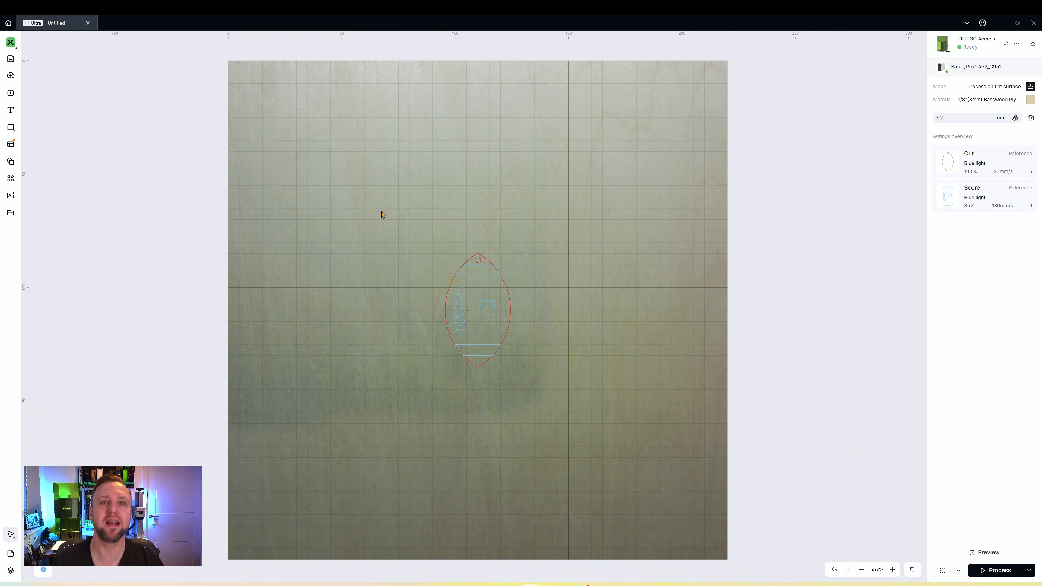
Step: Duplicate the whole football earring nine times to make ten earrings
{"action": "left_click_drag", "start_coordinate": [390, 203], "coordinate": [580, 423]}
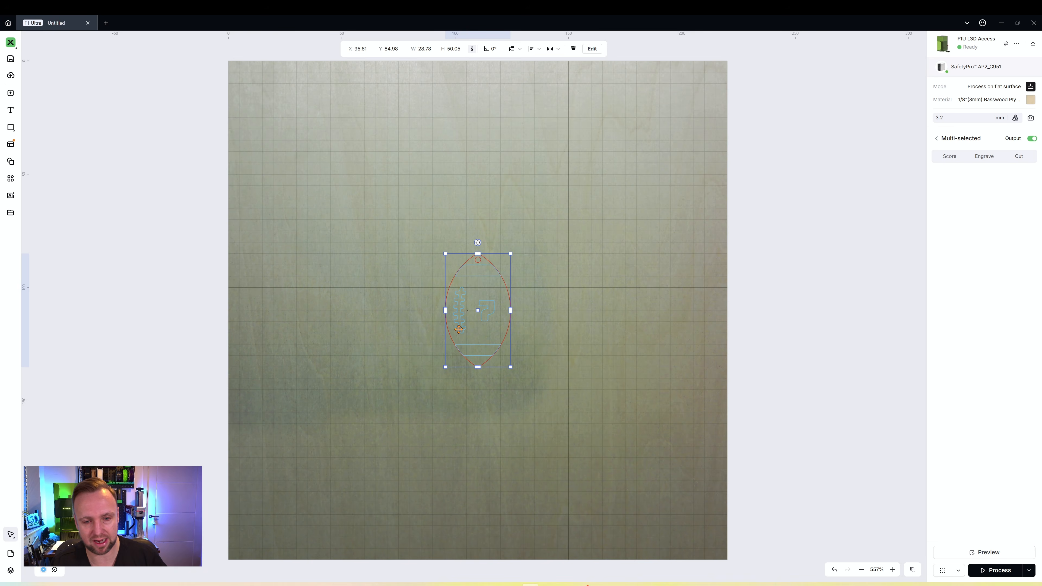
{"action": "key", "text": "ctrl+d"}
{"action": "key", "text": "ctrl+d"}
{"action": "key", "text": "ctrl+d"}
{"action": "key", "text": "ctrl+d"}
{"action": "key", "text": "ctrl+d"}
{"action": "key", "text": "ctrl+d"}
{"action": "key", "text": "ctrl+d"}
{"action": "key", "text": "ctrl+d"}
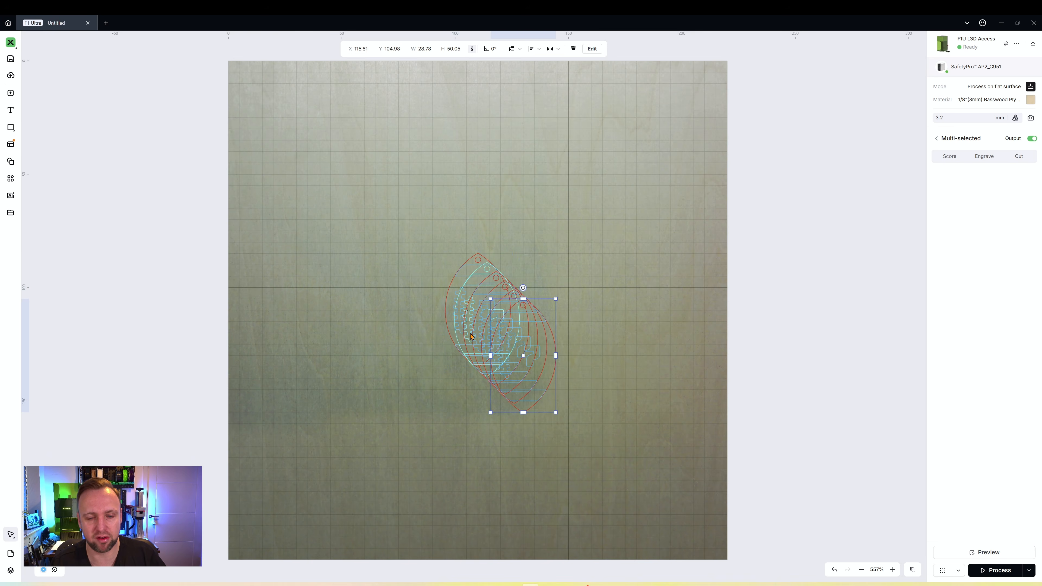
{"action": "left_click", "coordinate": [618, 298]}
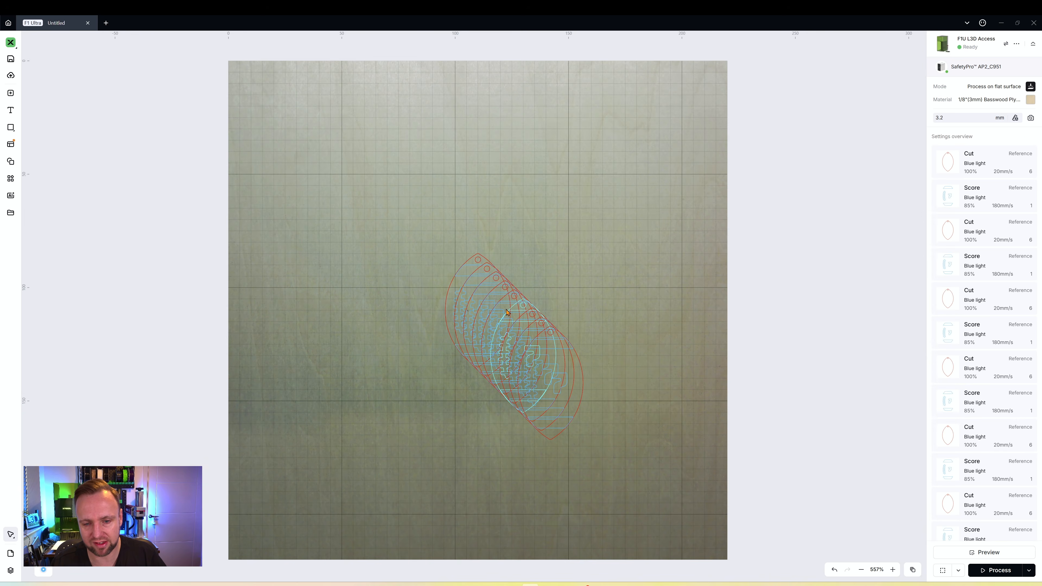
{"action": "left_click_drag", "start_coordinate": [551, 329], "coordinate": [560, 337]}
{"action": "left_click", "coordinate": [537, 251]}
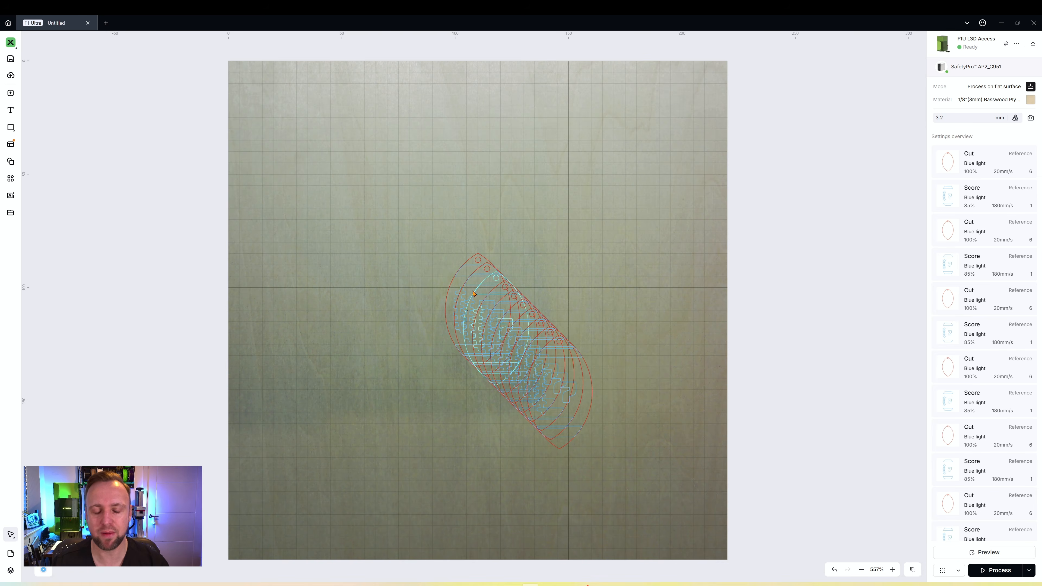
Step: Try spreading two of the overlapping earring copies apart by hand and undo the moves
{"action": "left_click_drag", "start_coordinate": [218, 143], "coordinate": [679, 498]}
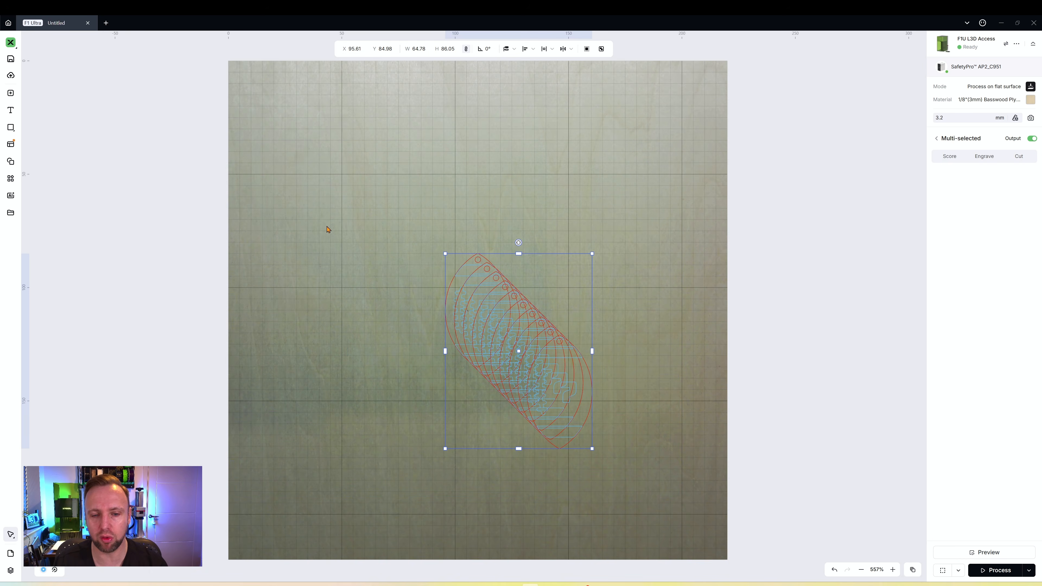
{"action": "left_click", "coordinate": [495, 243]}
{"action": "left_click_drag", "start_coordinate": [581, 396], "coordinate": [663, 212]}
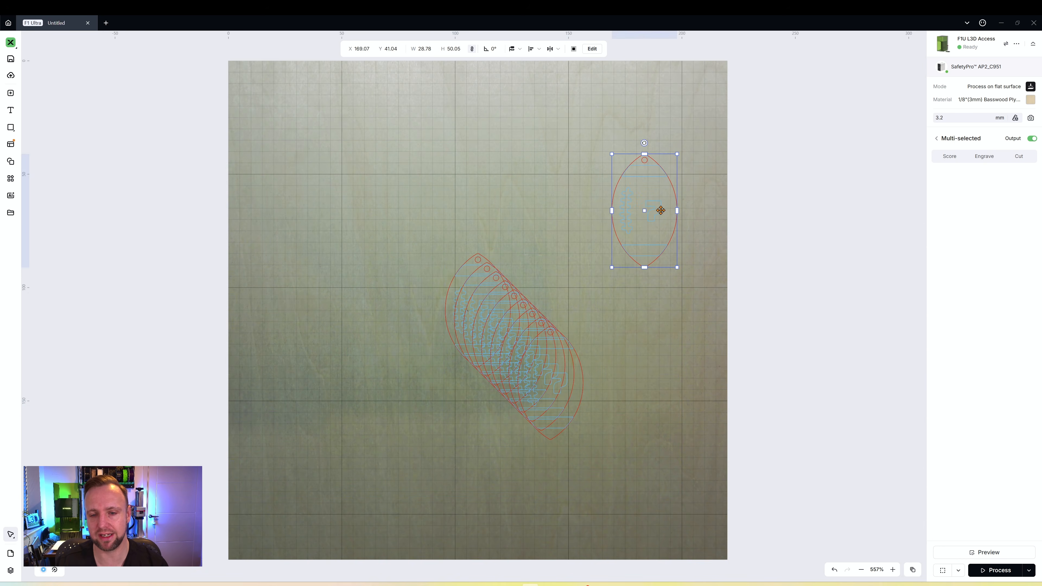
{"action": "left_click_drag", "start_coordinate": [540, 308], "coordinate": [503, 204]}
{"action": "key", "text": "ctrl+z"}
{"action": "key", "text": "ctrl+z"}
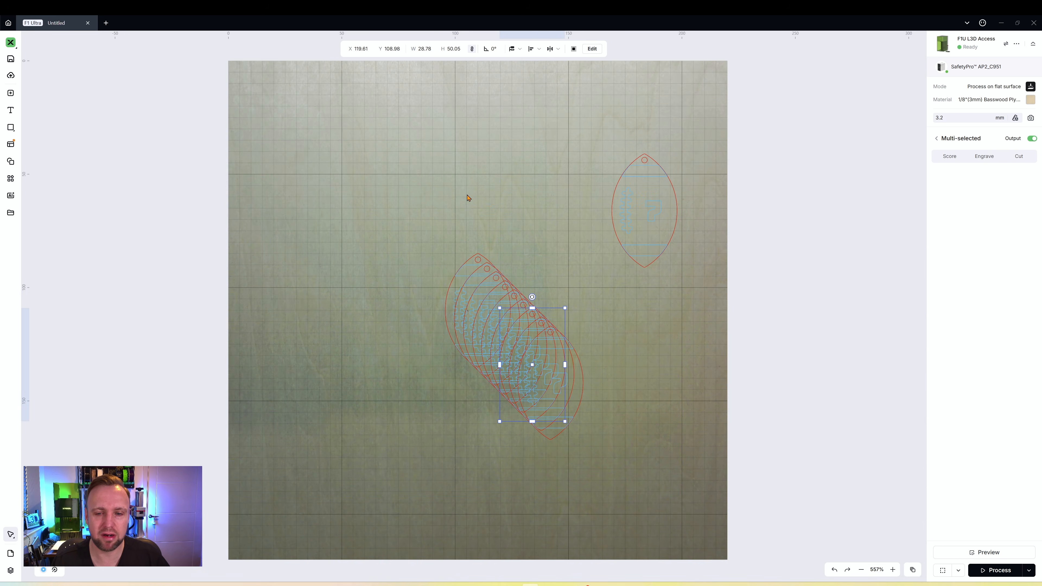
Step: Select all ten earrings and open the Smart nesting application for them
{"action": "left_click_drag", "start_coordinate": [401, 232], "coordinate": [655, 456]}
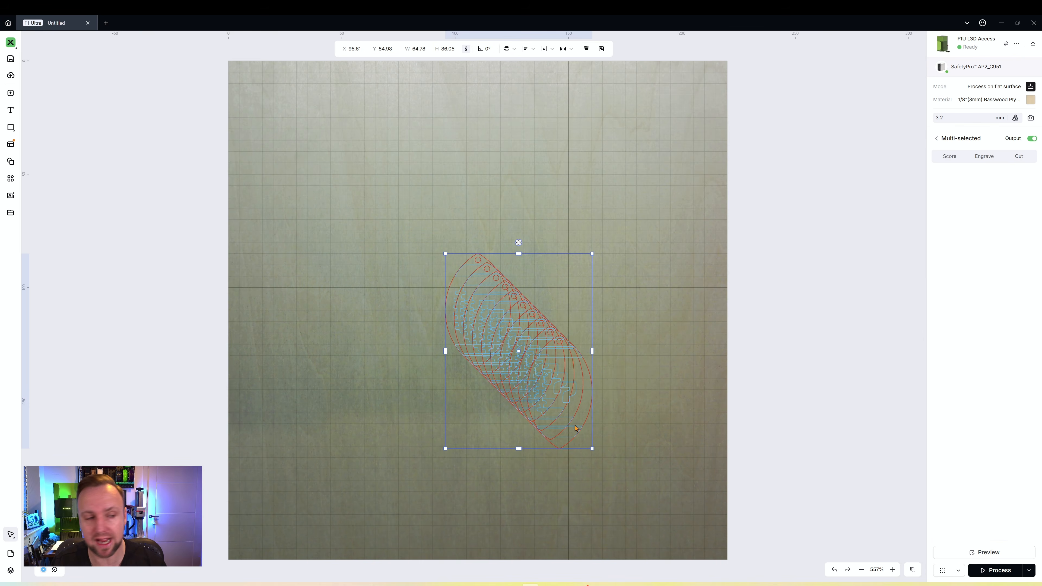
{"action": "left_click", "coordinate": [11, 179]}
{"action": "left_click_drag", "start_coordinate": [264, 180], "coordinate": [615, 476]}
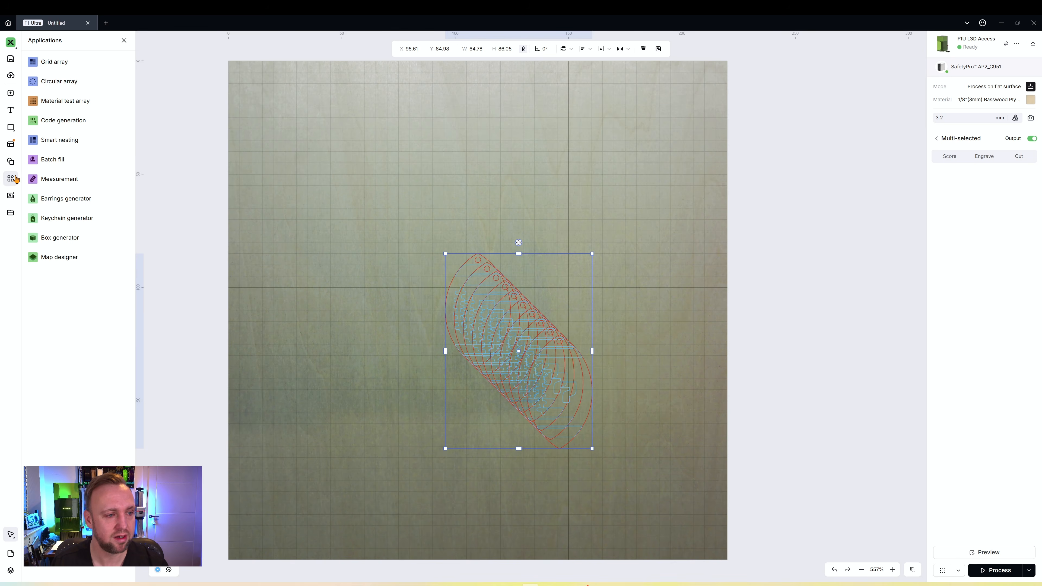
{"action": "mouse_move", "coordinate": [47, 144]}
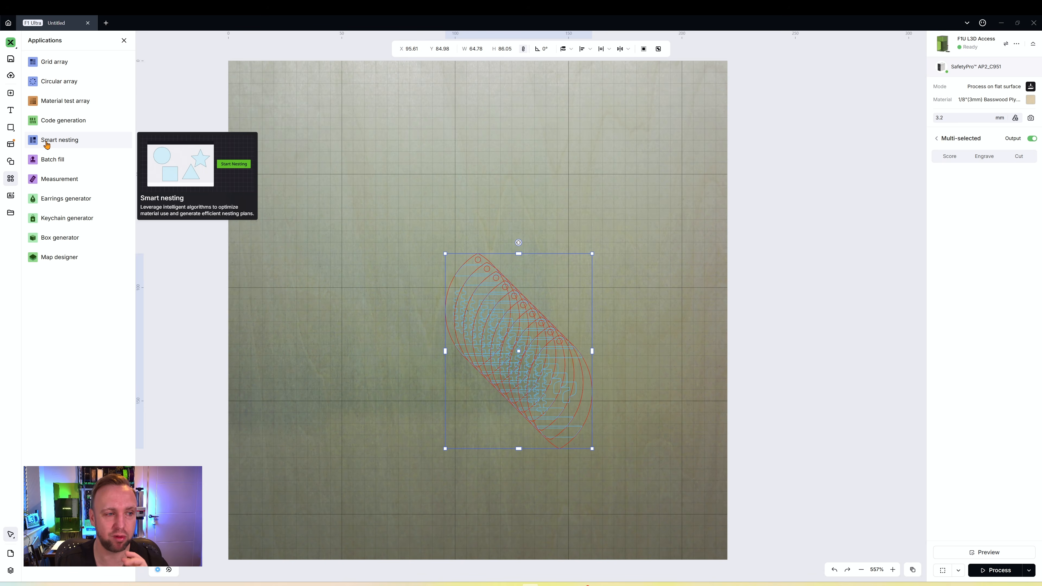
{"action": "left_click", "coordinate": [47, 144]}
Step: Set the nesting sheet size to 150 mm wide and 150 mm high
{"action": "left_click_drag", "start_coordinate": [77, 141], "coordinate": [46, 140]}
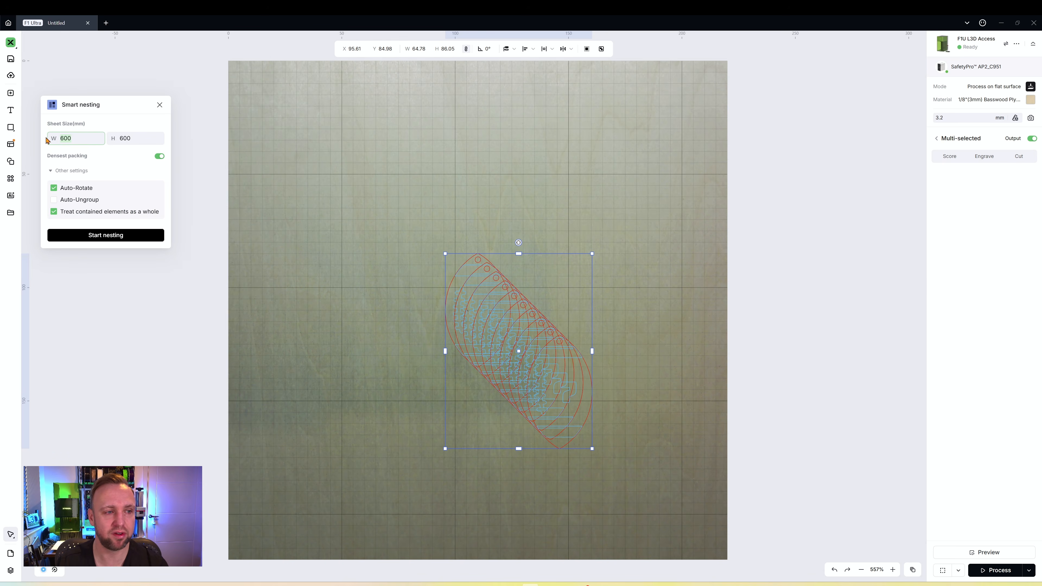
{"action": "double_click", "coordinate": [129, 140]}
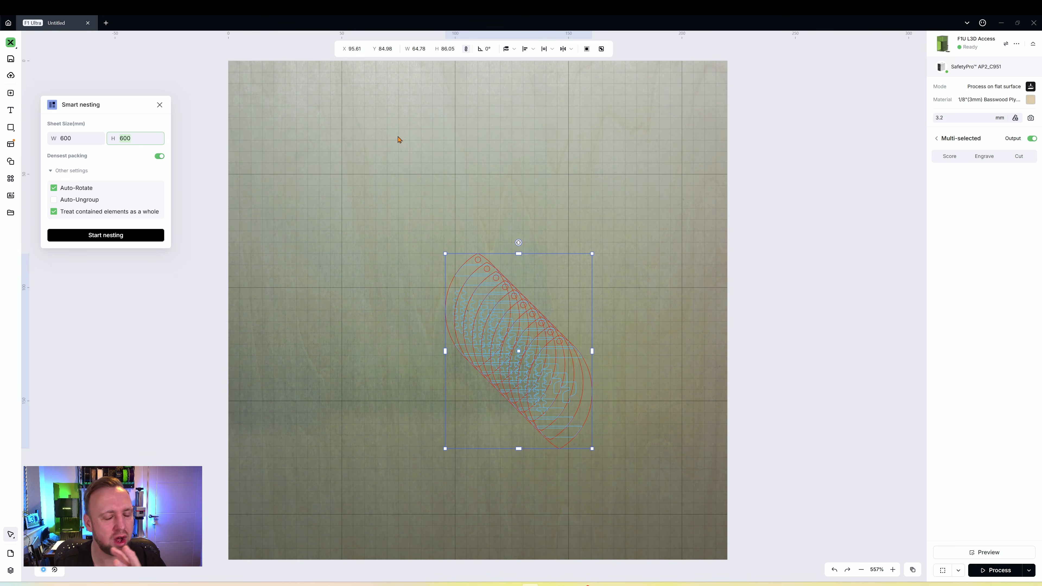
{"action": "left_click", "coordinate": [93, 139]}
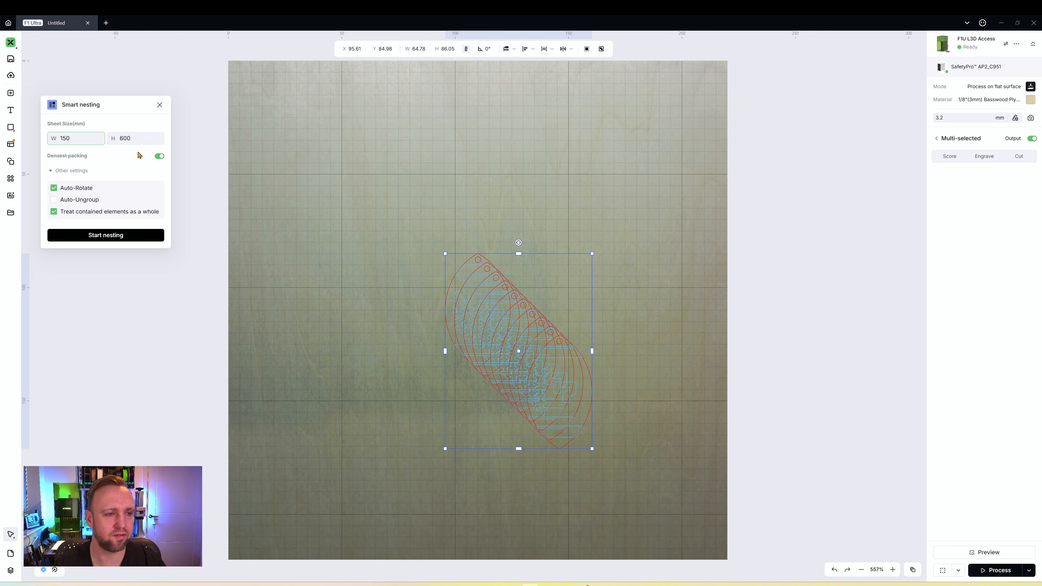
{"action": "key", "text": "Tab"}
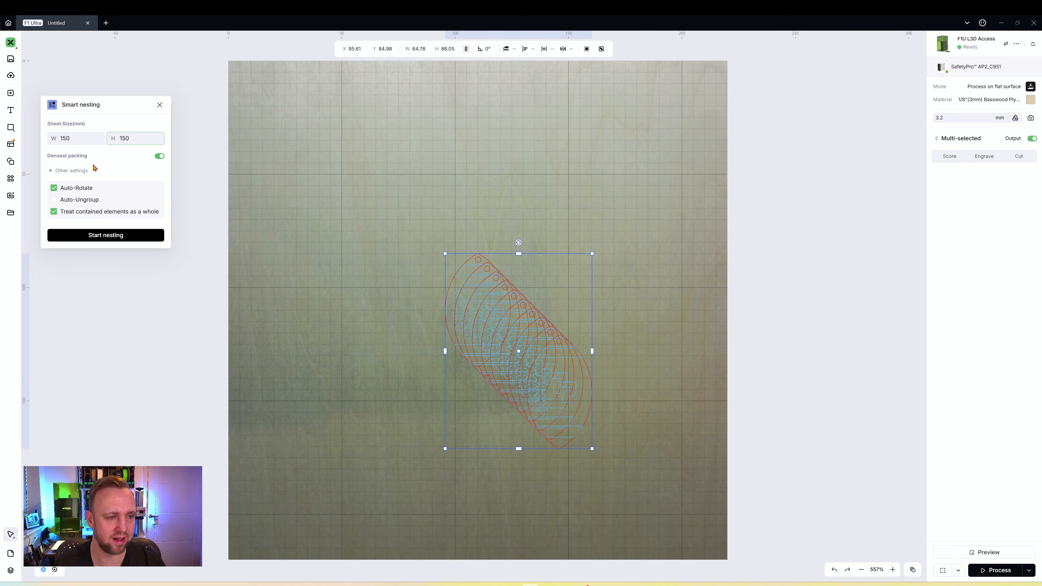
Step: Nest the ten earrings on the sheet and shift the nested layout to X 2.54, Y 1.82
{"action": "left_click", "coordinate": [95, 169]}
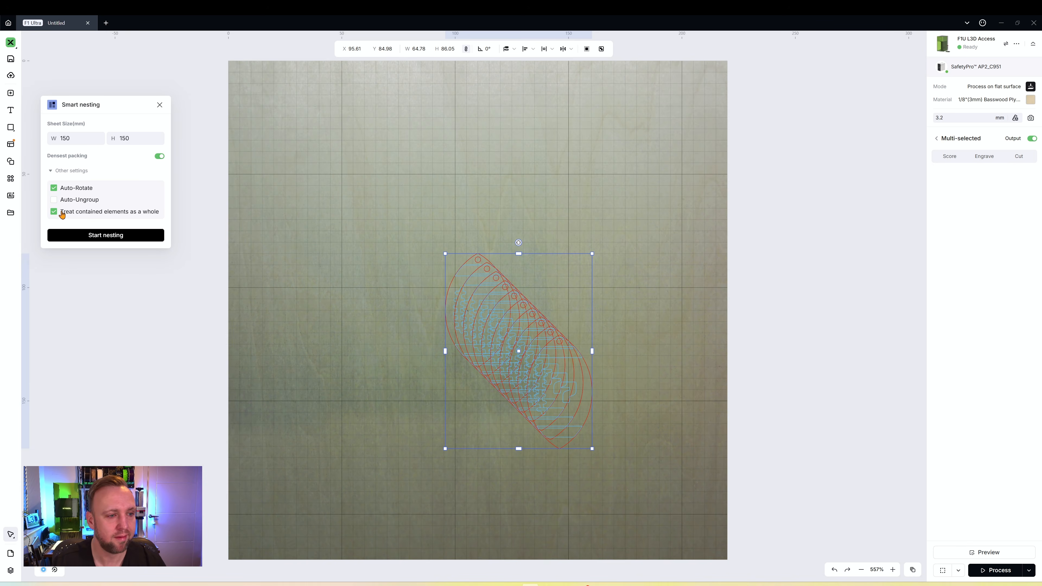
{"action": "mouse_move", "coordinate": [75, 217]}
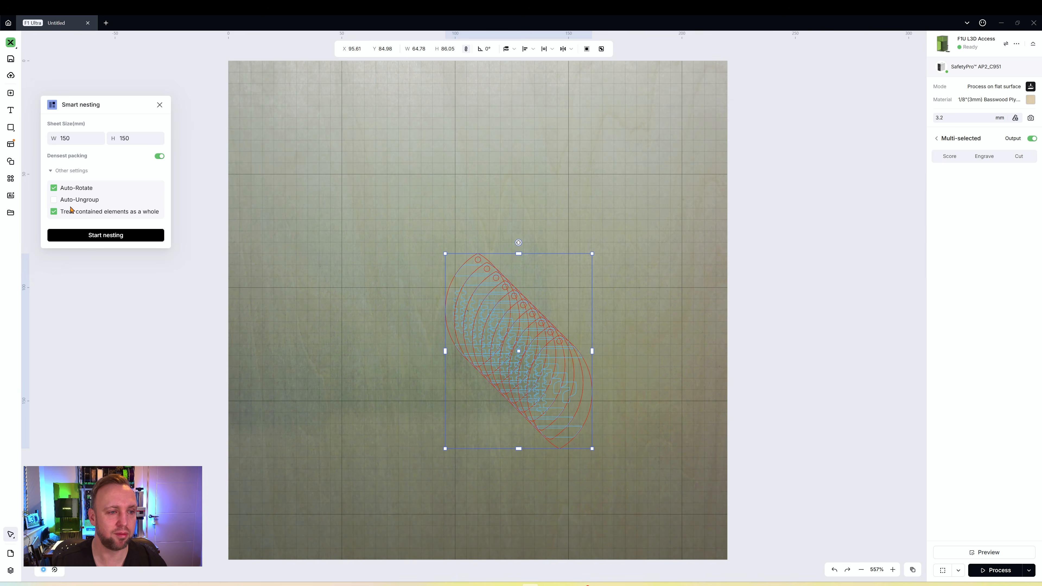
{"action": "left_click", "coordinate": [93, 239]}
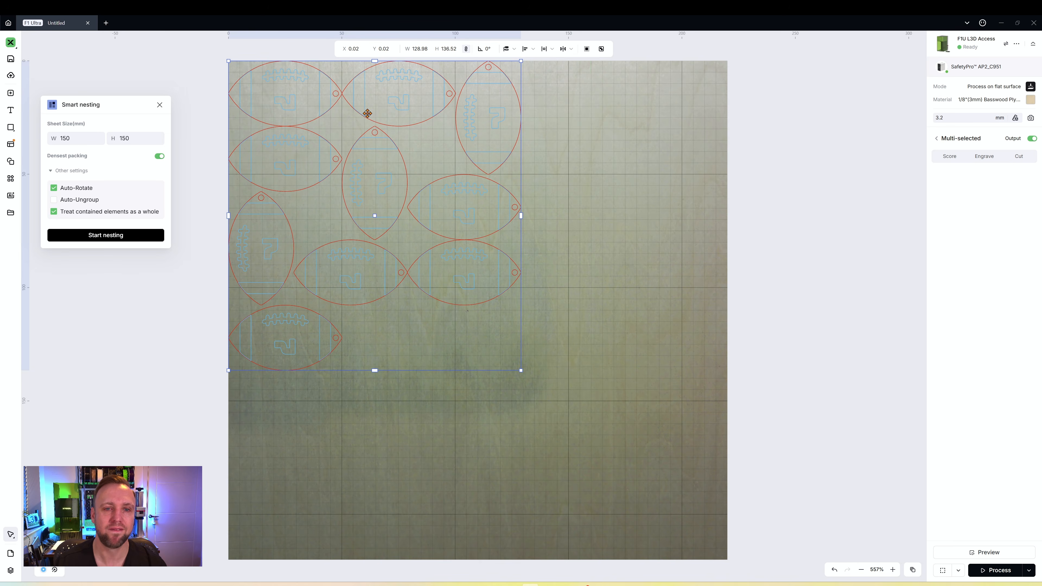
{"action": "left_click_drag", "start_coordinate": [369, 116], "coordinate": [374, 119]}
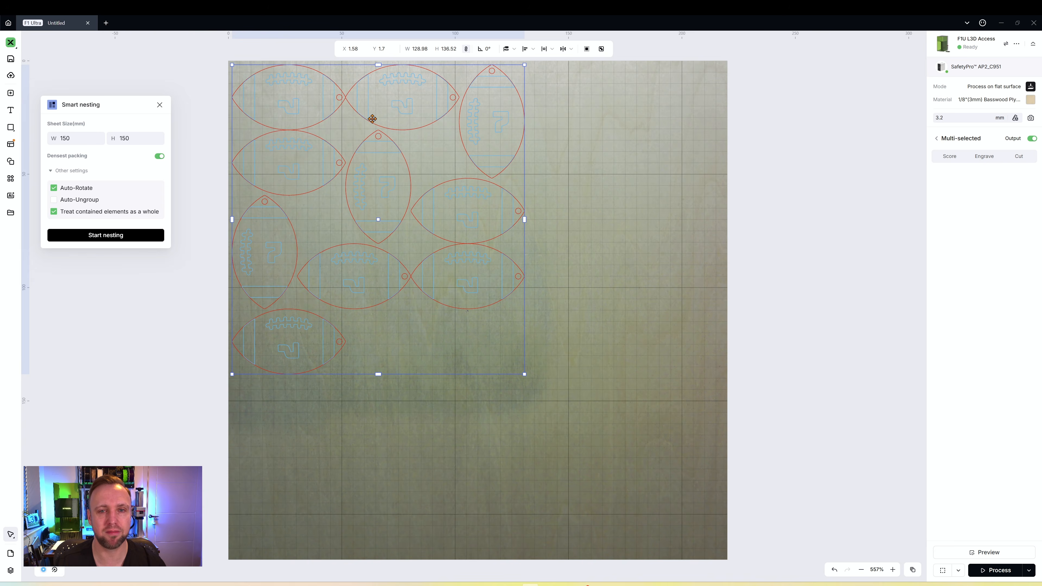
{"action": "left_click_drag", "start_coordinate": [372, 119], "coordinate": [374, 120]}
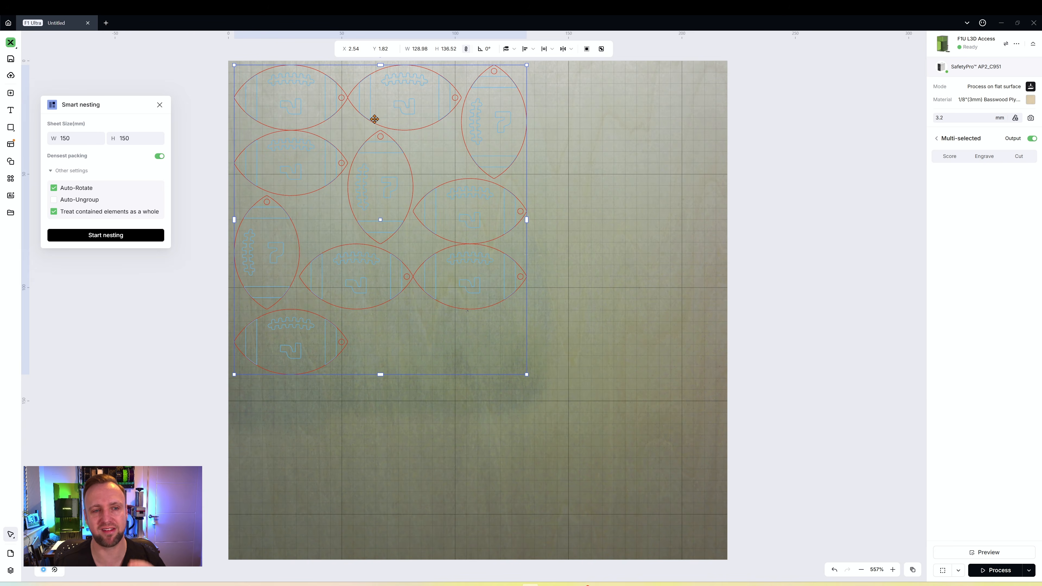
Step: Inspect the gaps between the nested earrings up close and close the Smart nesting application
{"action": "key", "text": "Escape"}
{"action": "scroll", "coordinate": [344, 95], "scroll_direction": "up", "scroll_amount": 15}
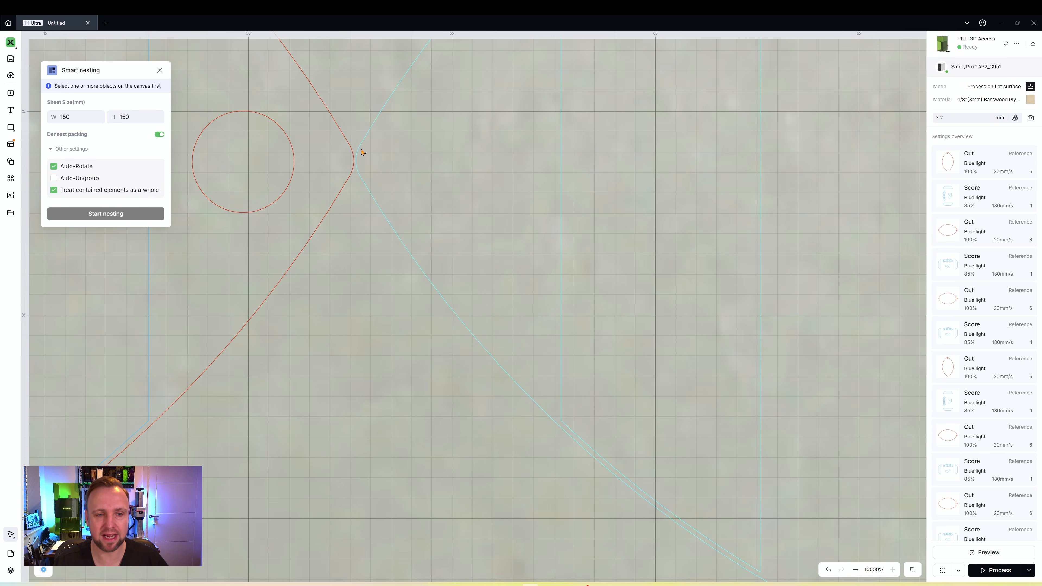
{"action": "scroll", "coordinate": [357, 166], "scroll_direction": "down", "scroll_amount": 15}
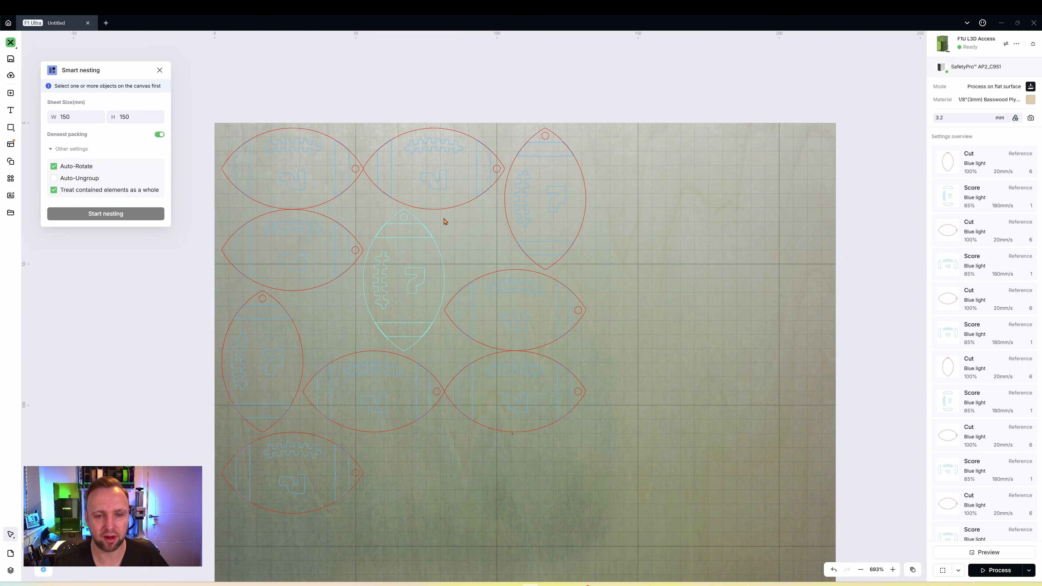
{"action": "scroll", "coordinate": [383, 230], "scroll_direction": "down", "scroll_amount": 3}
{"action": "scroll", "coordinate": [396, 328], "scroll_direction": "up", "scroll_amount": 3}
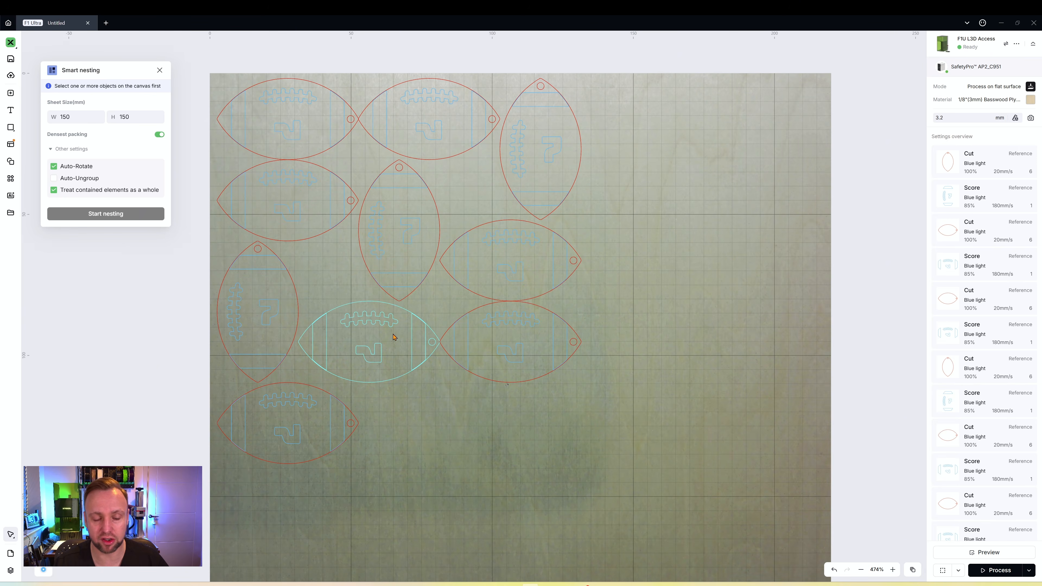
{"action": "left_click", "coordinate": [160, 70]}
Step: Delete six of the nested earrings, keeping only the four at the upper left of the layout
{"action": "scroll", "coordinate": [556, 170], "scroll_direction": "down", "scroll_amount": 2}
{"action": "left_click_drag", "start_coordinate": [499, 276], "coordinate": [490, 265]}
{"action": "key", "text": "Delete"}
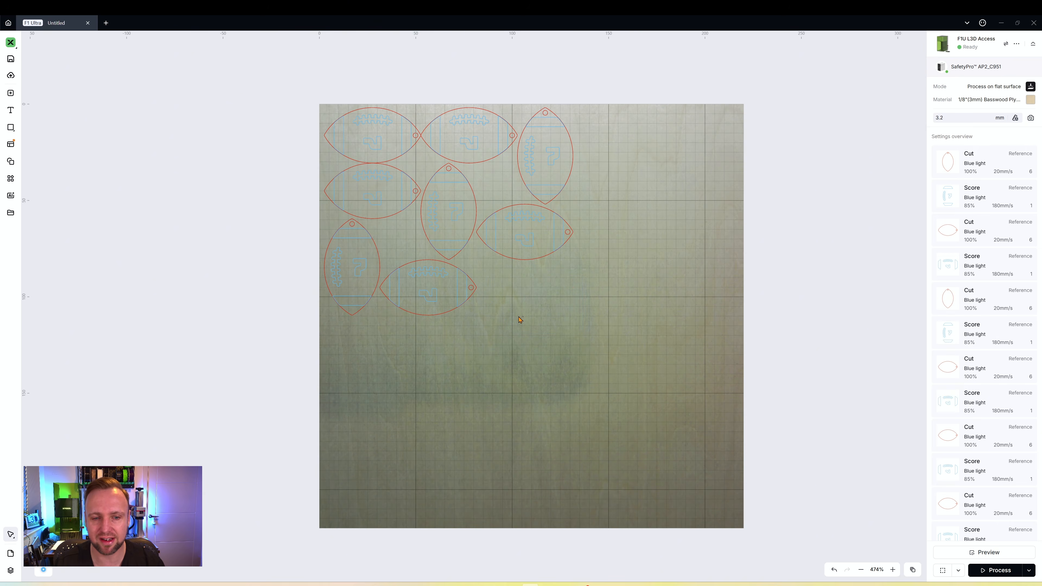
{"action": "left_click_drag", "start_coordinate": [442, 323], "coordinate": [320, 239]}
{"action": "key", "text": "Delete"}
{"action": "key", "text": "Delete"}
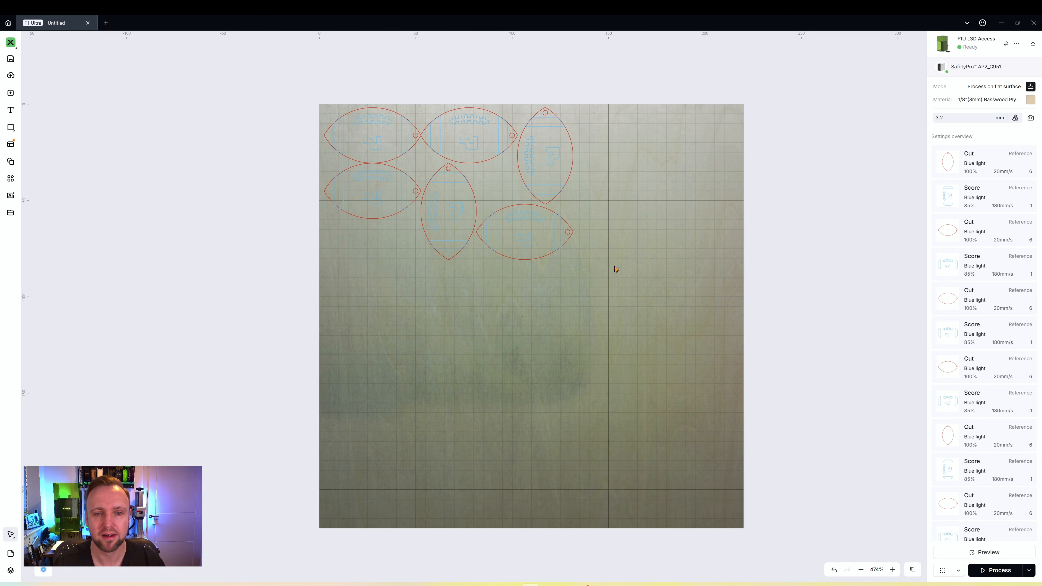
{"action": "left_click_drag", "start_coordinate": [616, 269], "coordinate": [509, 158]}
{"action": "key", "text": "Delete"}
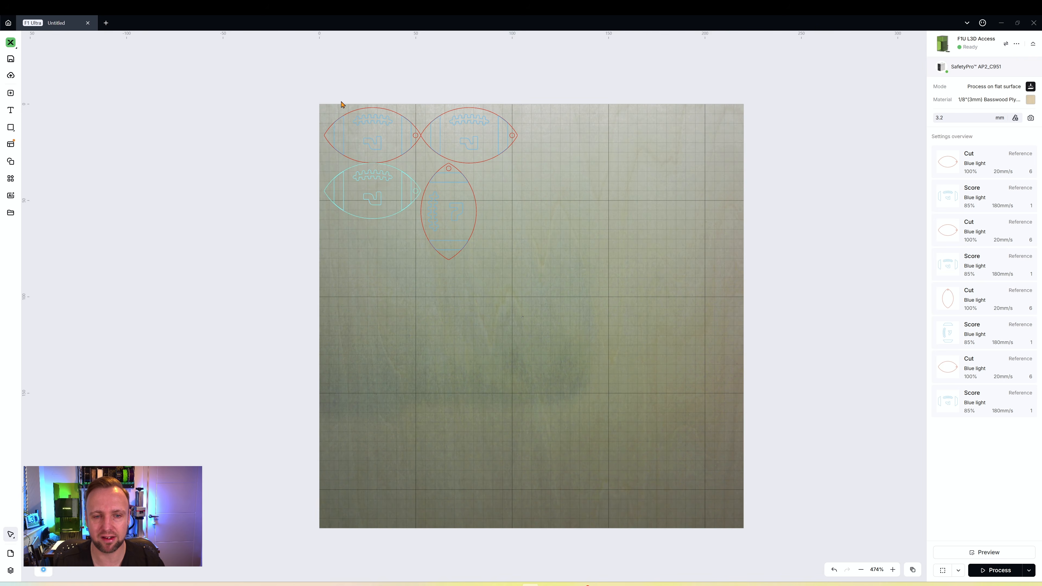
{"action": "left_click", "coordinate": [11, 145]}
{"action": "left_click", "coordinate": [11, 178]}
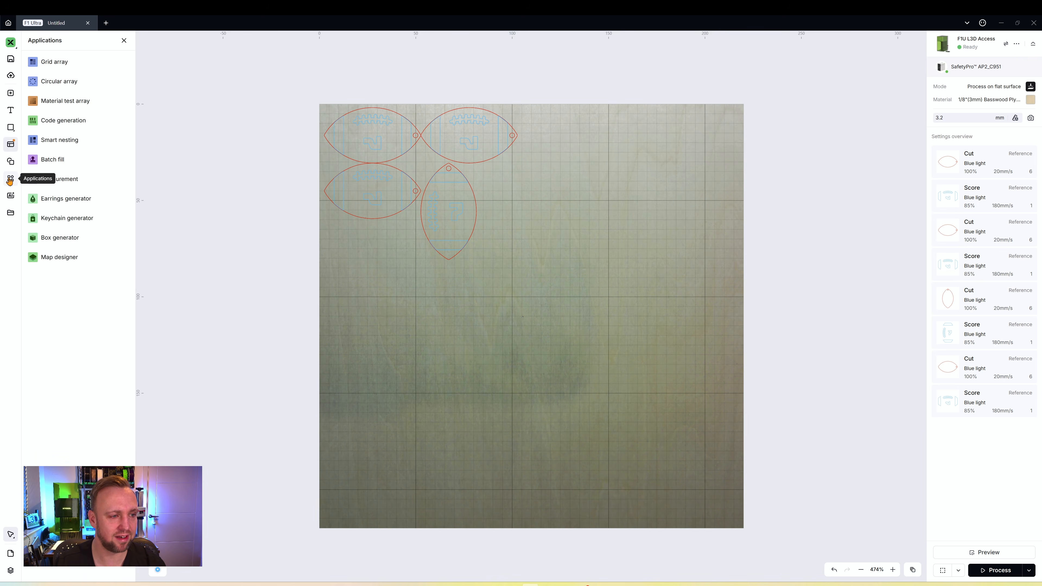
{"action": "left_click", "coordinate": [74, 226]}
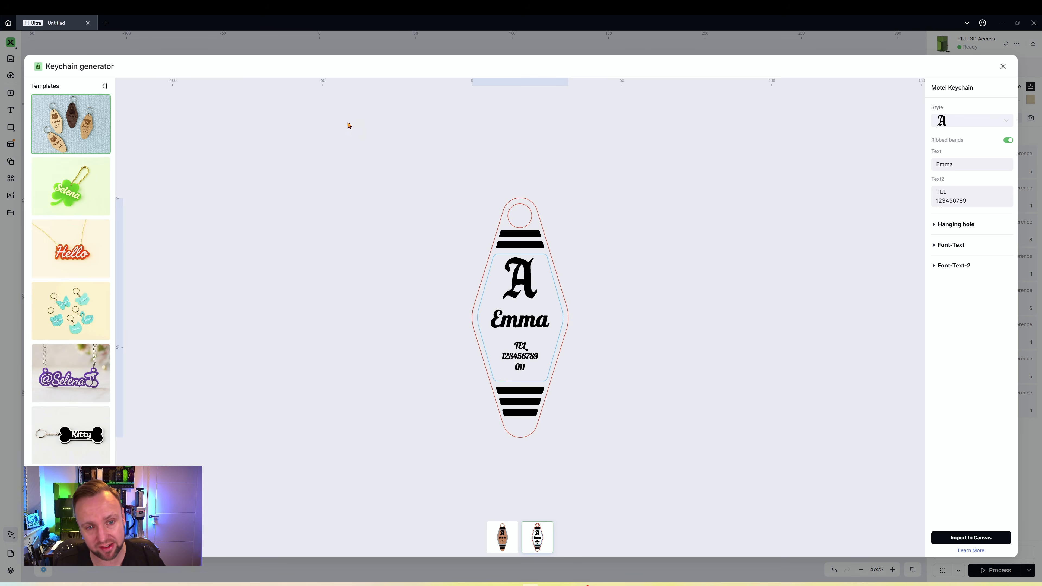
{"action": "left_click", "coordinate": [1003, 67]}
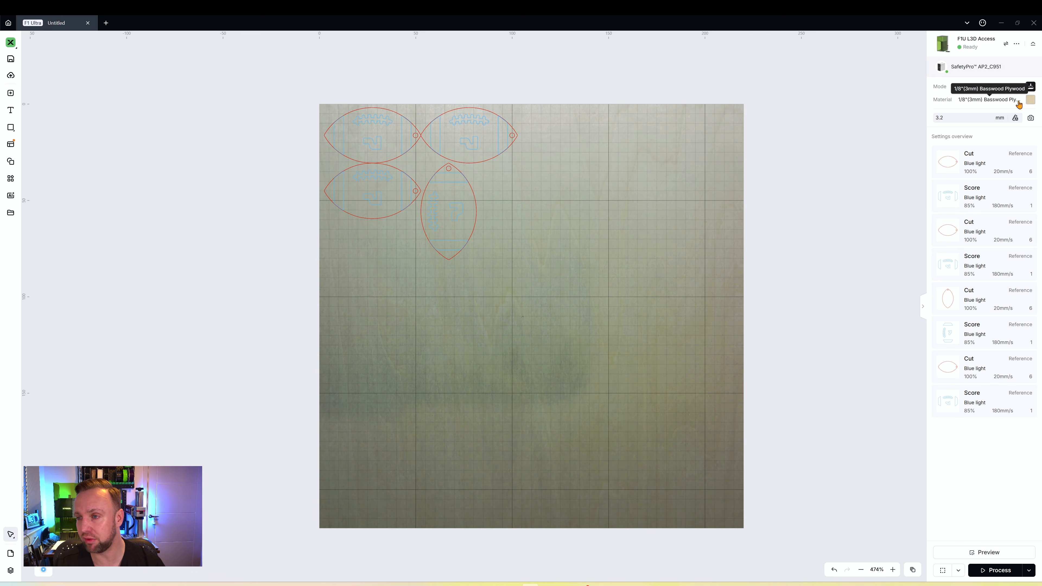
Step: Open the Keychain generator, browse its templates and choose the Wood Phone Stand Keychain
{"action": "left_click", "coordinate": [10, 179]}
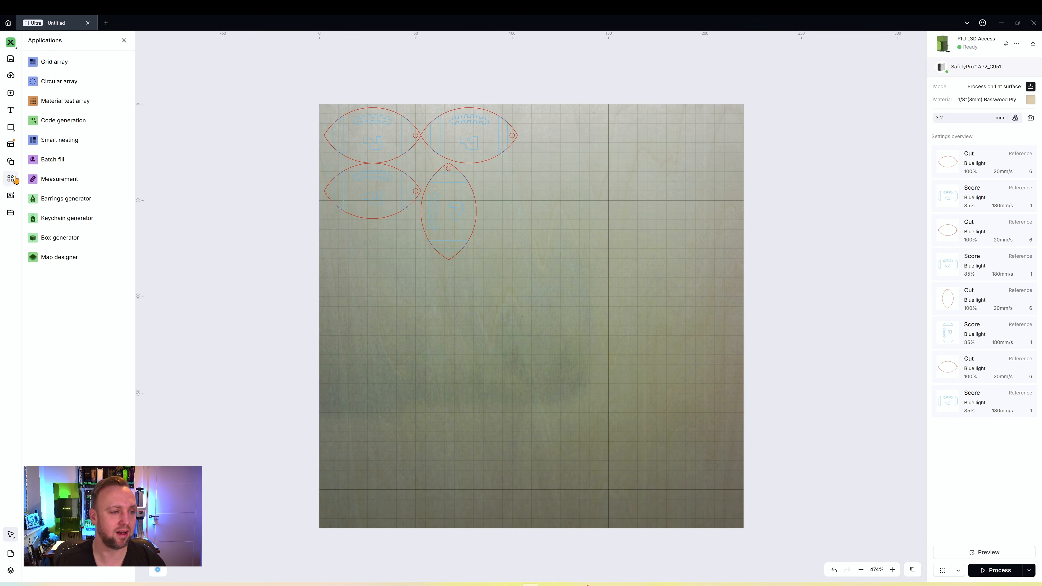
{"action": "left_click", "coordinate": [57, 217]}
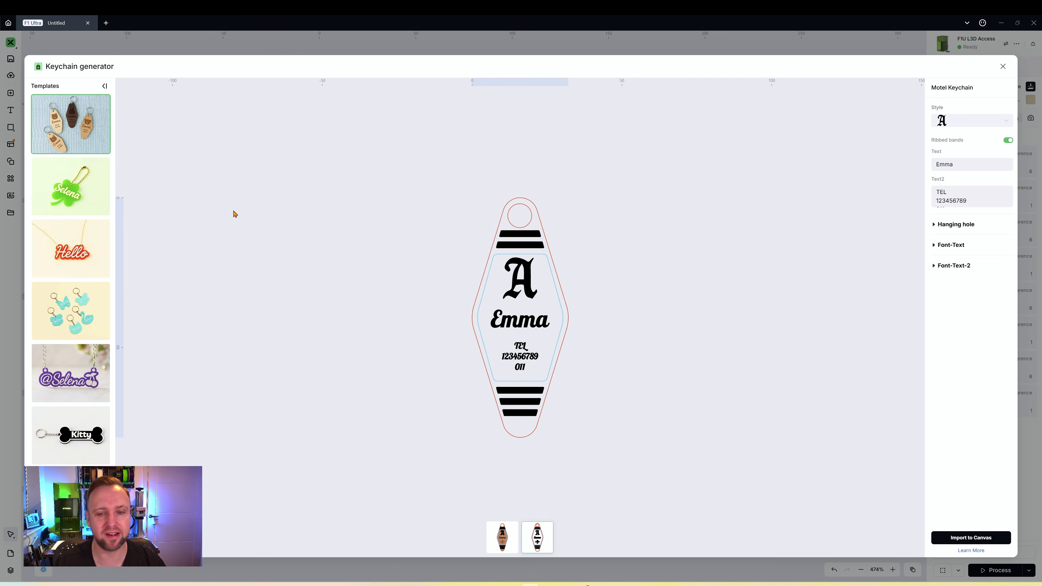
{"action": "left_click", "coordinate": [57, 195]}
{"action": "left_click", "coordinate": [64, 247]}
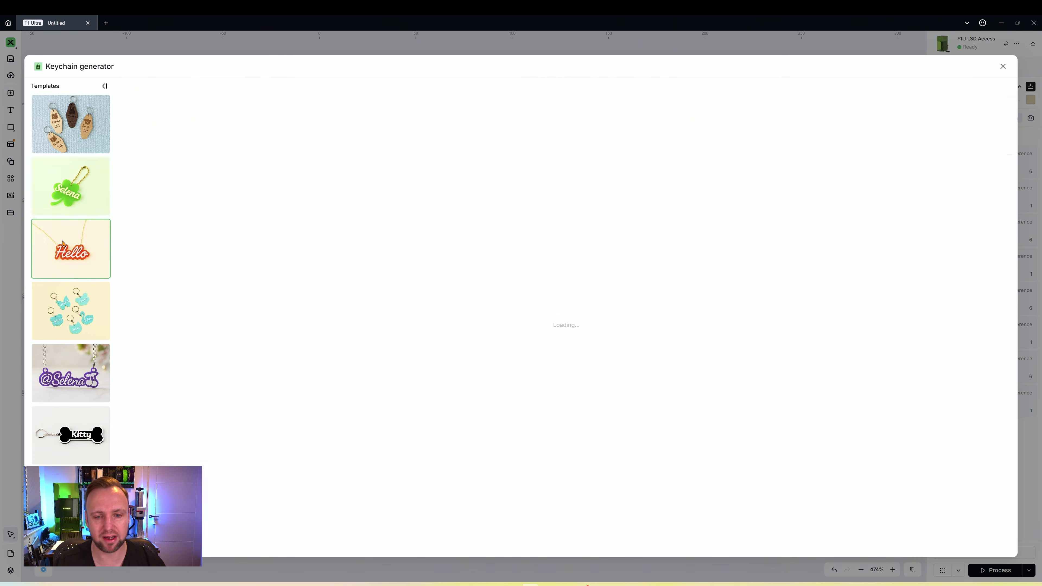
{"action": "left_click", "coordinate": [86, 308]}
{"action": "left_click", "coordinate": [73, 366]}
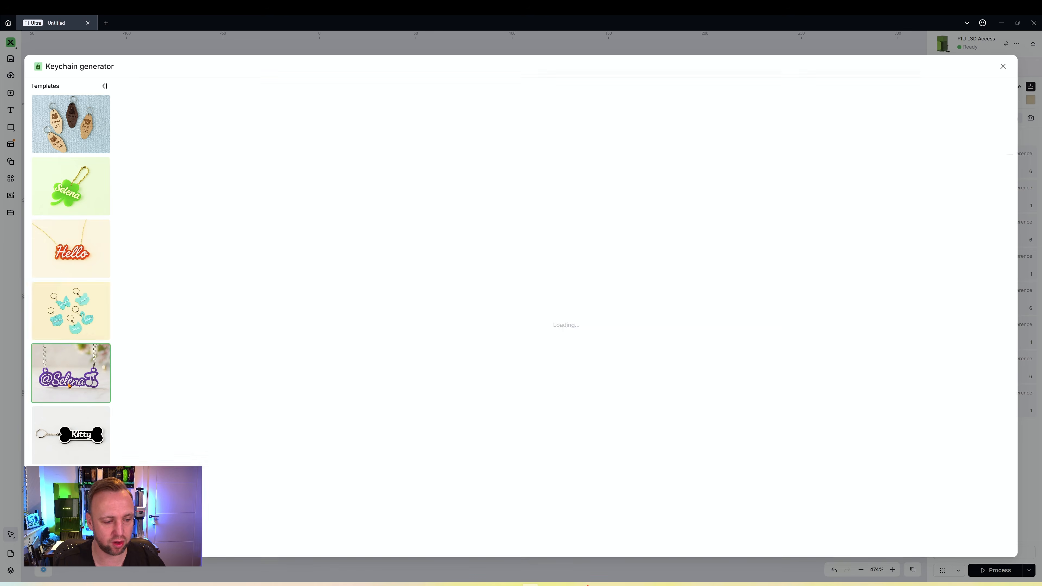
{"action": "scroll", "coordinate": [78, 416], "scroll_direction": "down", "scroll_amount": 1}
{"action": "left_click", "coordinate": [77, 442]}
{"action": "scroll", "coordinate": [78, 392], "scroll_direction": "up", "scroll_amount": 1}
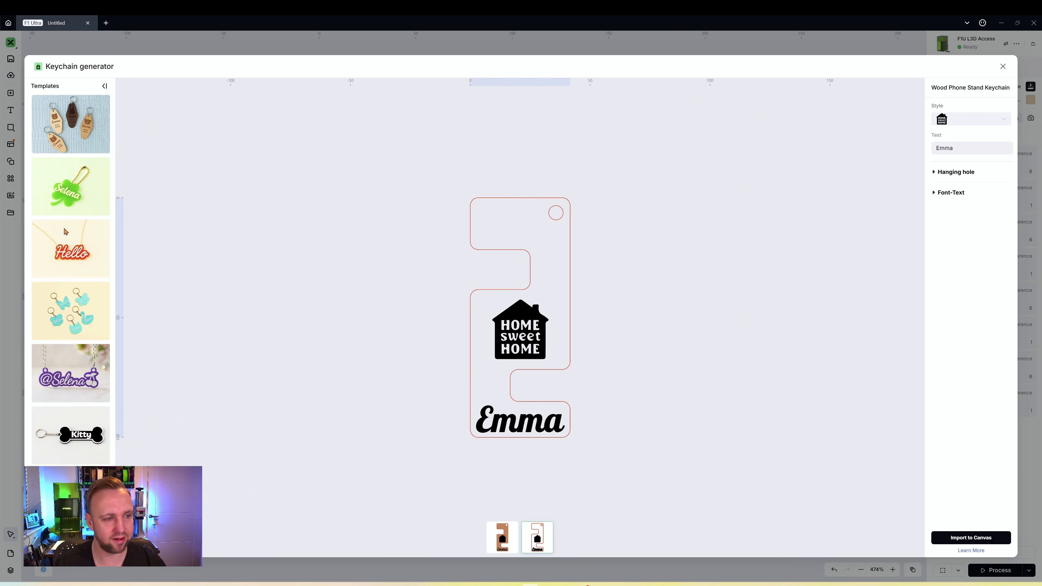
{"action": "left_click", "coordinate": [62, 129]}
{"action": "scroll", "coordinate": [55, 388], "scroll_direction": "down", "scroll_amount": 1}
{"action": "left_click", "coordinate": [73, 447]}
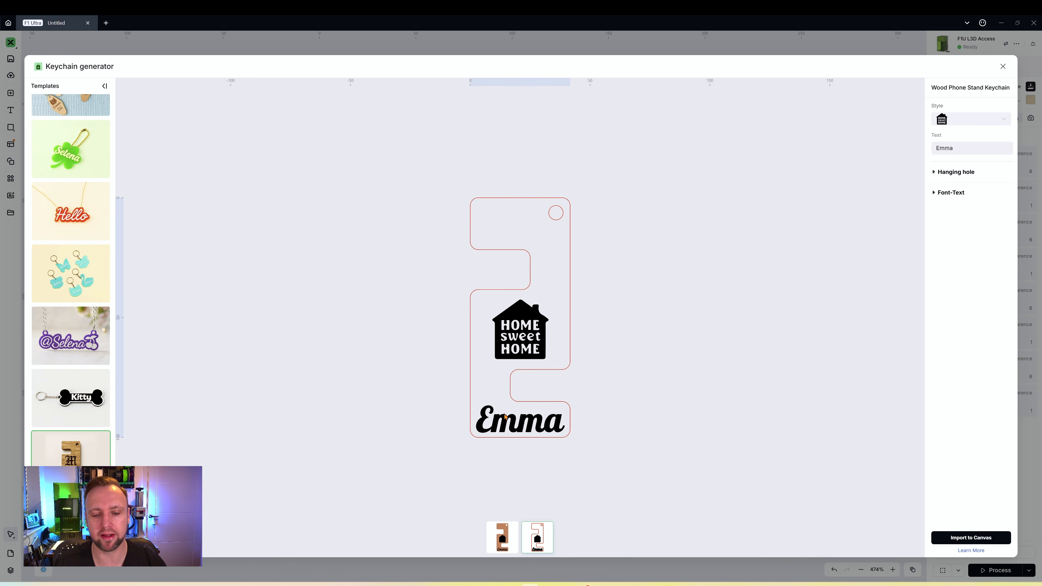
Step: Set the keychain's style to the trophy graphic and replace its sample text with the recipient's first name
{"action": "left_click", "coordinate": [983, 124]}
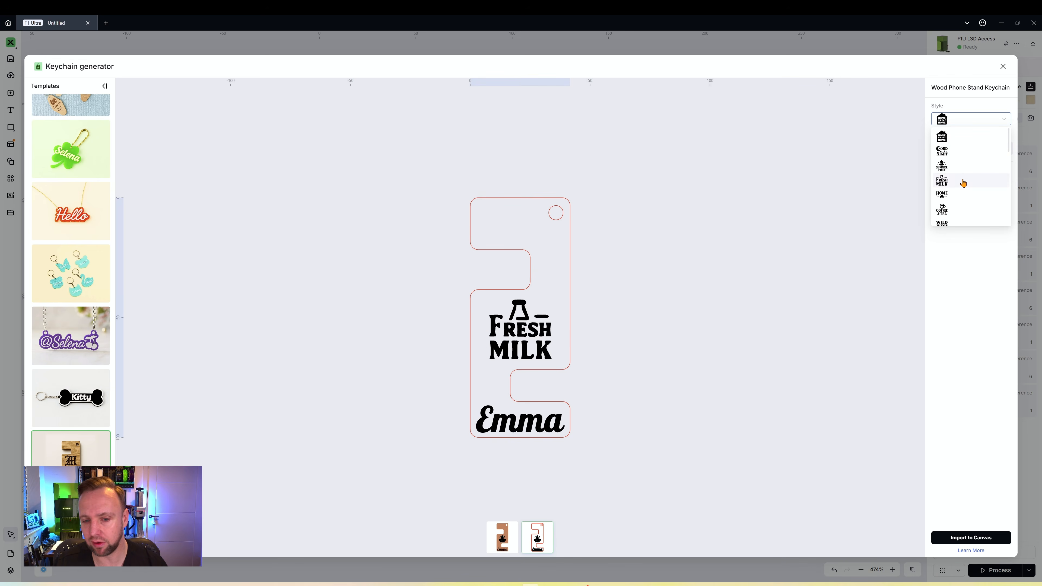
{"action": "scroll", "coordinate": [962, 183], "scroll_direction": "down", "scroll_amount": 5}
{"action": "scroll", "coordinate": [962, 205], "scroll_direction": "down", "scroll_amount": 5}
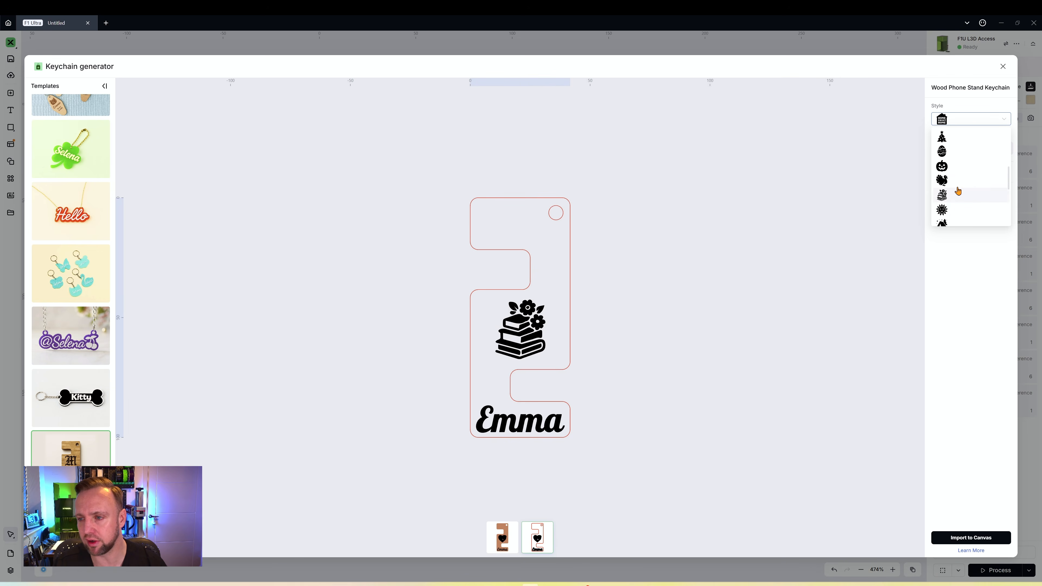
{"action": "scroll", "coordinate": [952, 207], "scroll_direction": "down", "scroll_amount": 2}
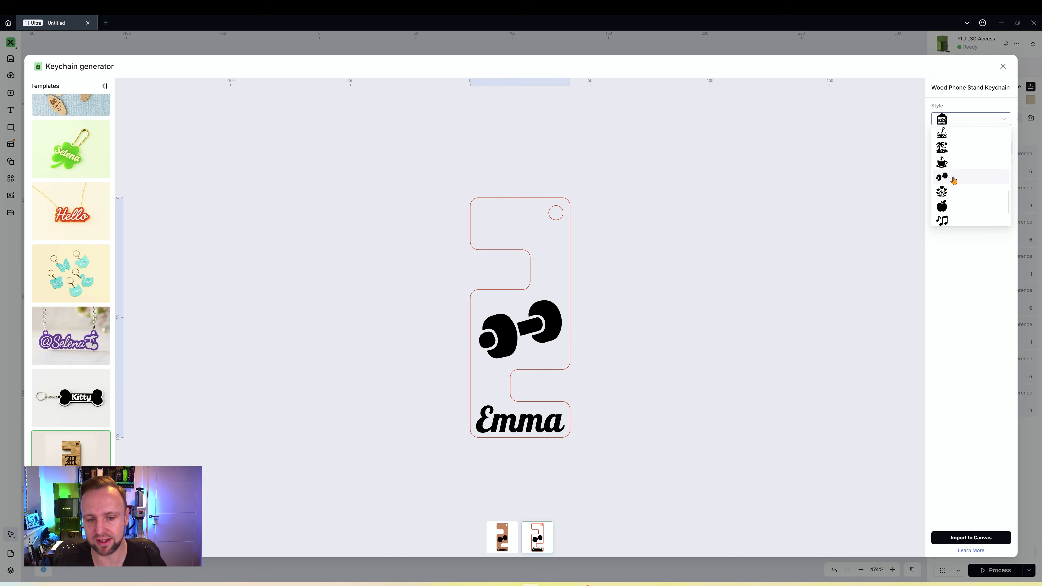
{"action": "scroll", "coordinate": [953, 180], "scroll_direction": "down", "scroll_amount": 4}
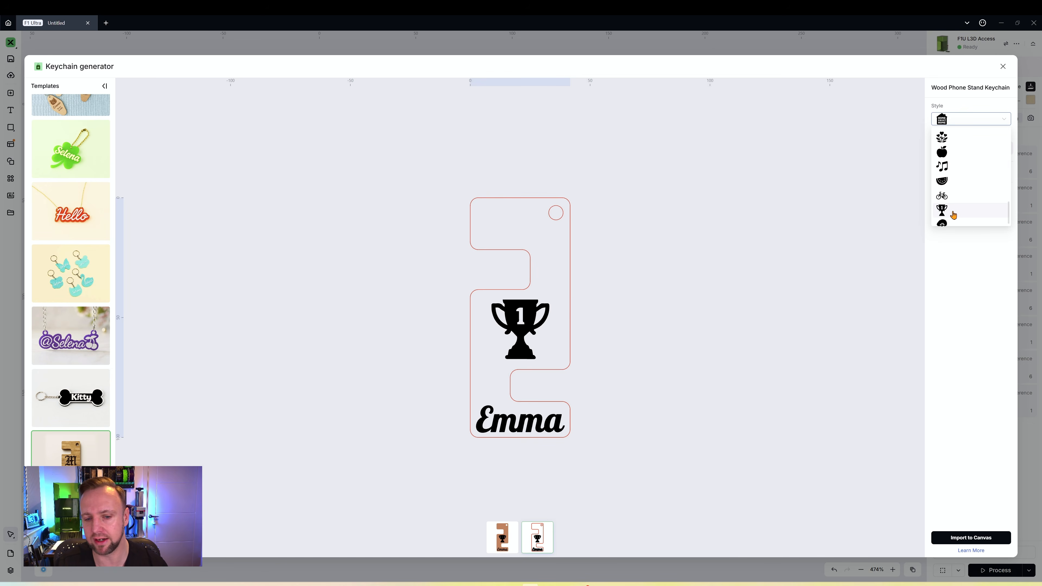
{"action": "scroll", "coordinate": [953, 215], "scroll_direction": "down", "scroll_amount": 1}
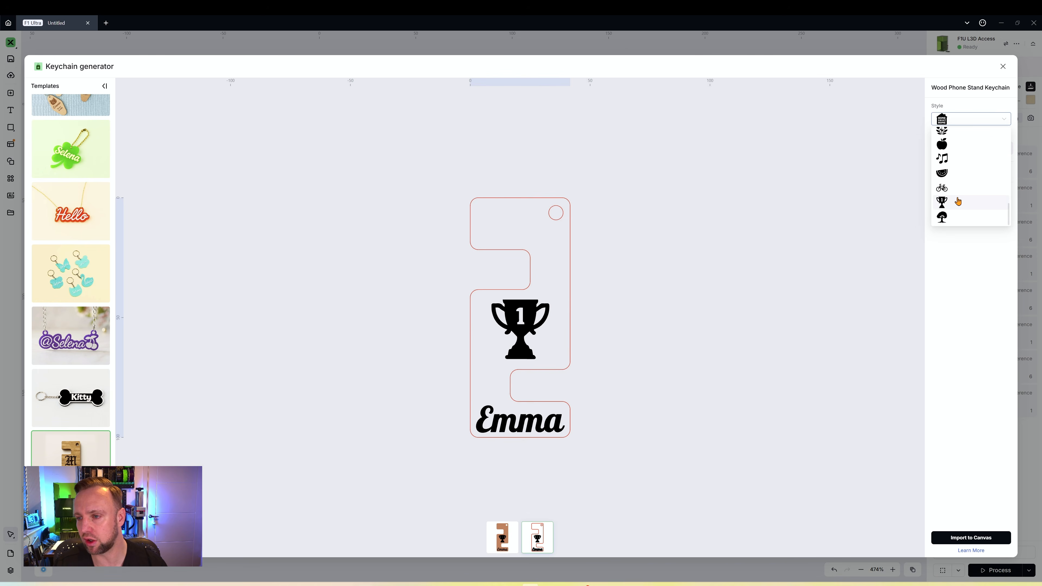
{"action": "left_click", "coordinate": [958, 201]}
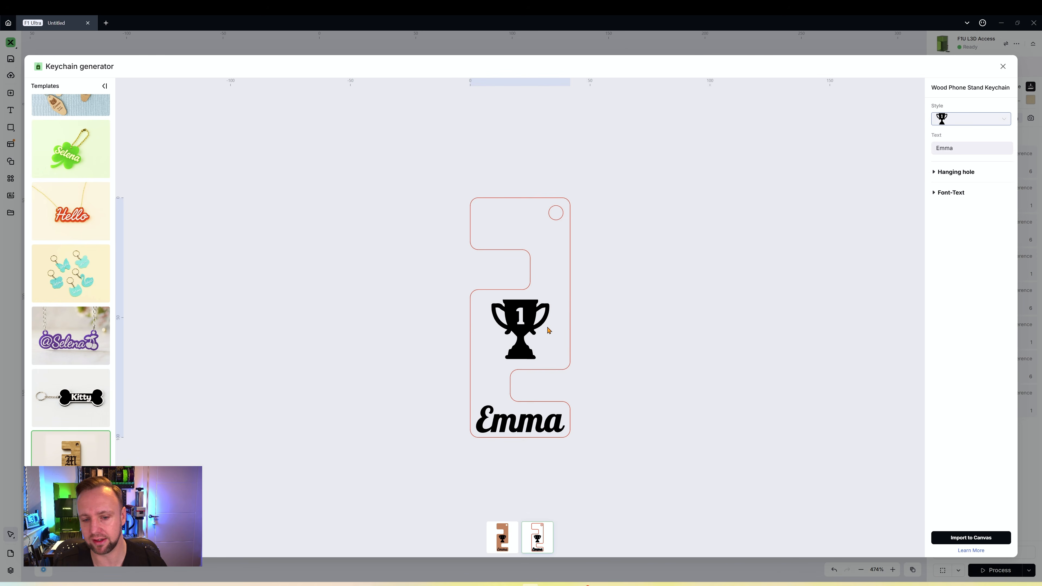
{"action": "left_click", "coordinate": [955, 146]}
{"action": "type", "text": "Arthur"}
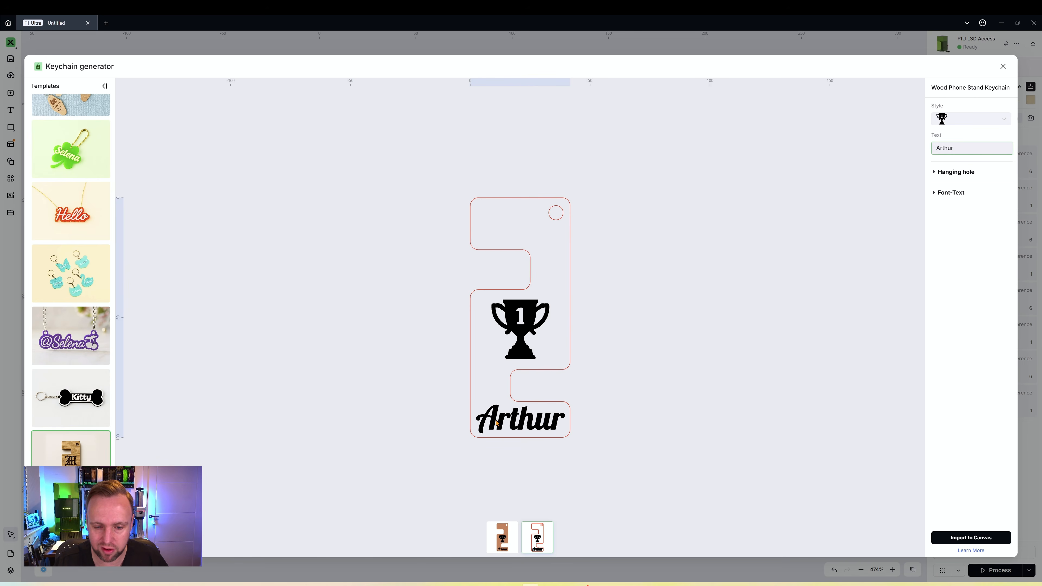
Step: Try a longer keychain text by appending a run of extra letters "d", and remove them again
{"action": "type", "text": "dddddddddd"}
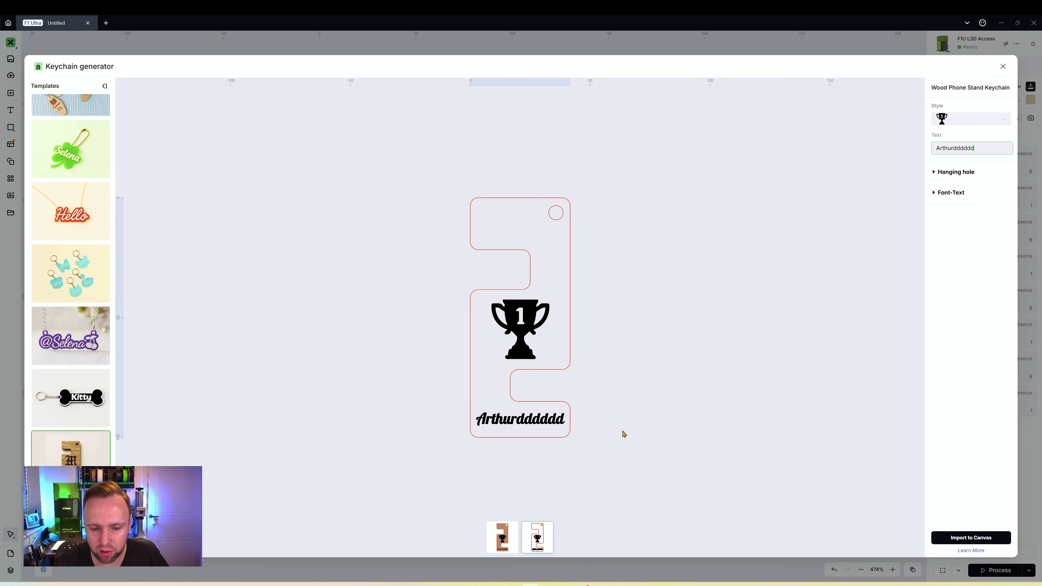
{"action": "key", "text": "BackSpace"}
{"action": "key", "text": "BackSpace"}
{"action": "key", "text": "BackSpace"}
{"action": "key", "text": "BackSpace"}
{"action": "key", "text": "BackSpace"}
{"action": "key", "text": "BackSpace"}
{"action": "key", "text": "BackSpace"}
{"action": "key", "text": "BackSpace"}
{"action": "key", "text": "BackSpace"}
{"action": "key", "text": "BackSpace"}
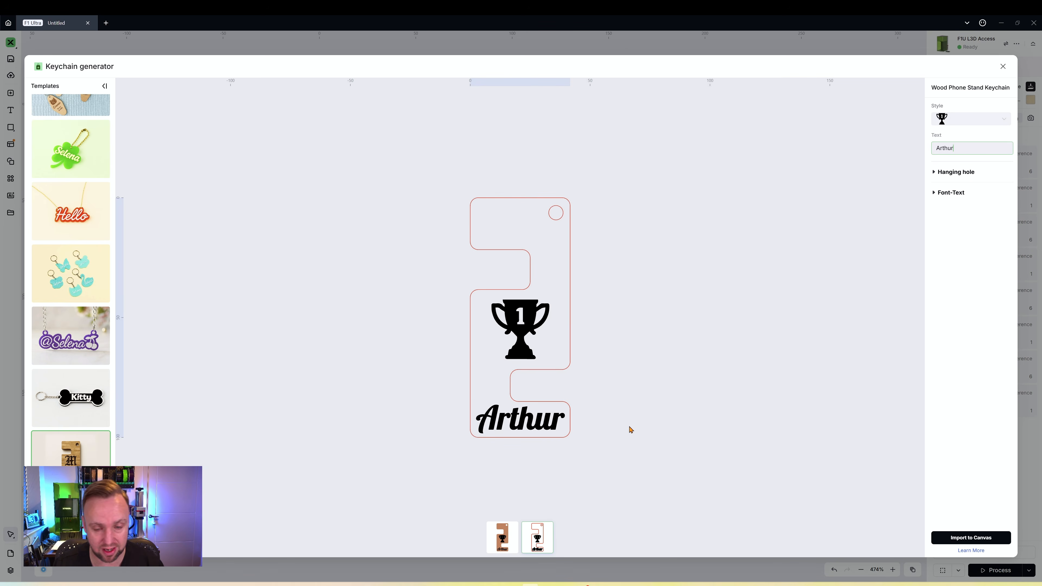
Step: Try the keychain without its hanging hole and preview other font styles for its text, keeping the hole and Lobster-Regular
{"action": "left_click", "coordinate": [917, 172]}
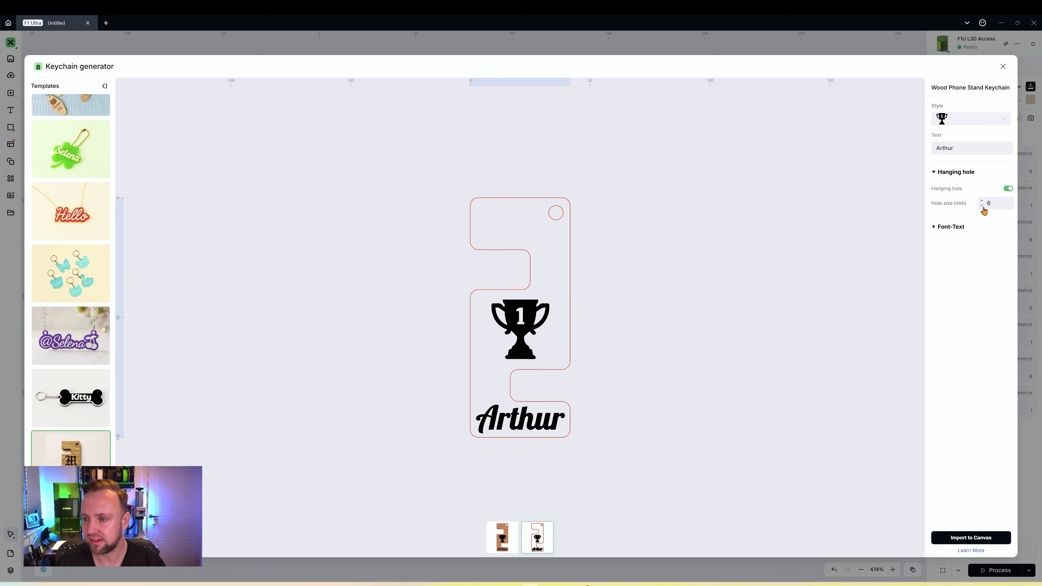
{"action": "left_click", "coordinate": [1007, 189]}
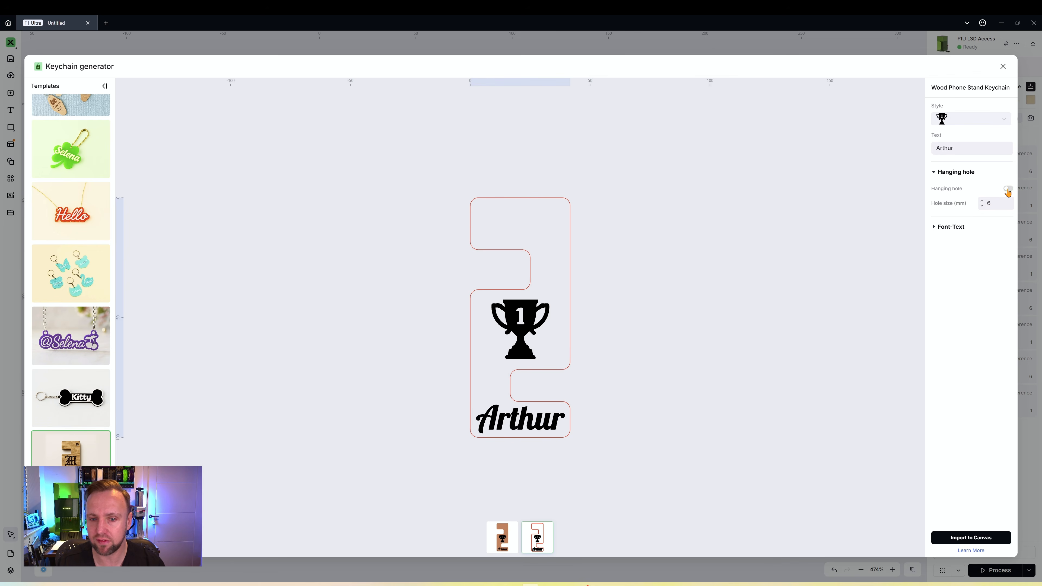
{"action": "left_click", "coordinate": [936, 227]}
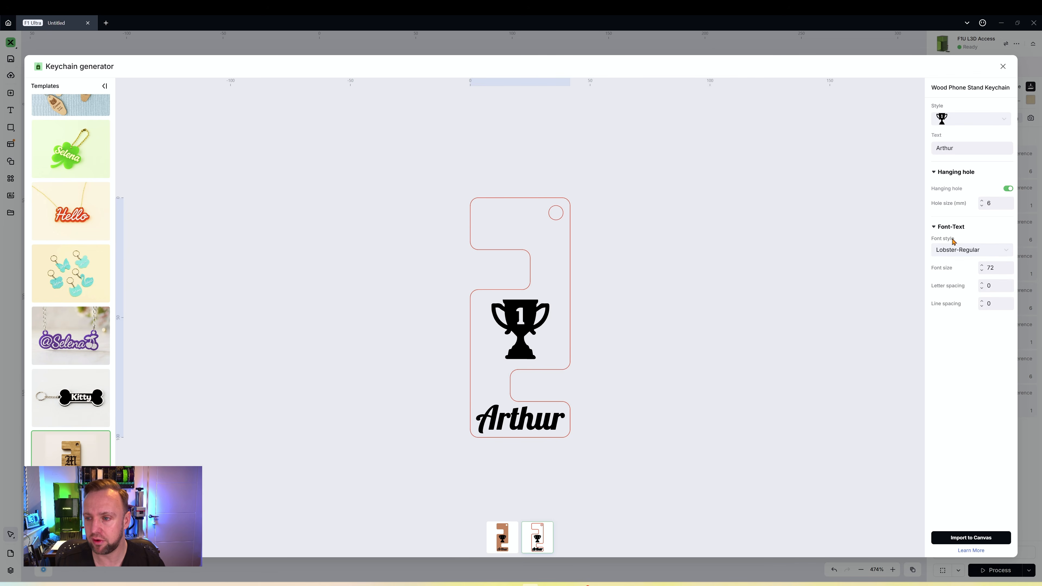
{"action": "left_click", "coordinate": [956, 251]}
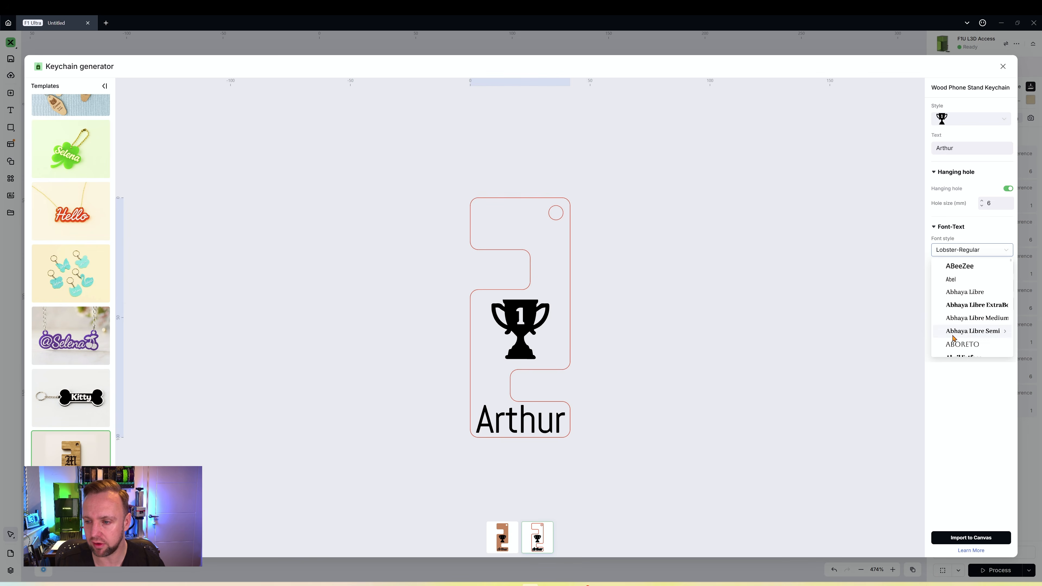
{"action": "scroll", "coordinate": [951, 345], "scroll_direction": "down", "scroll_amount": 2}
{"action": "scroll", "coordinate": [957, 329], "scroll_direction": "down", "scroll_amount": 2}
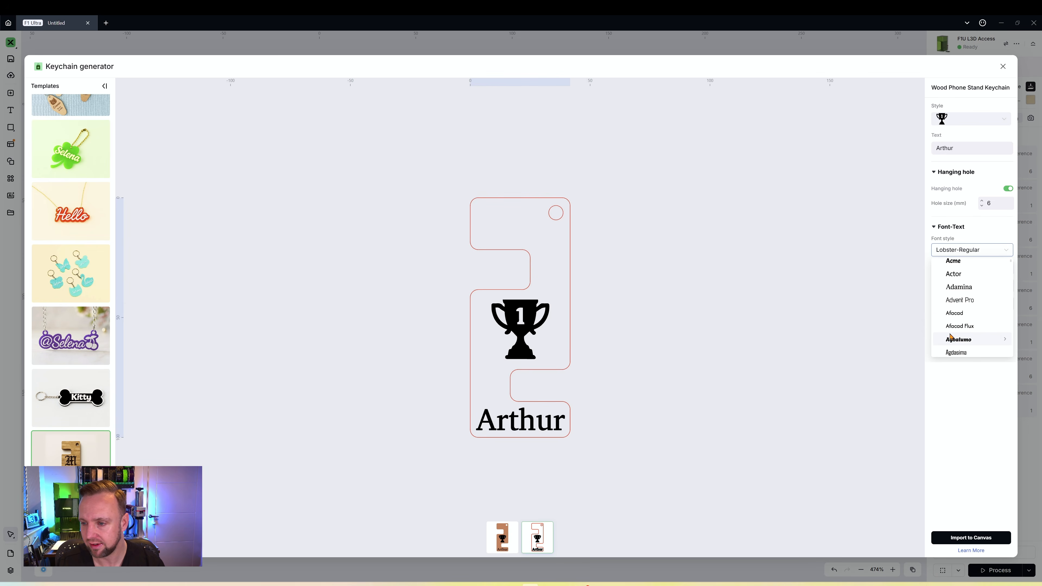
{"action": "scroll", "coordinate": [953, 358], "scroll_direction": "down", "scroll_amount": 2}
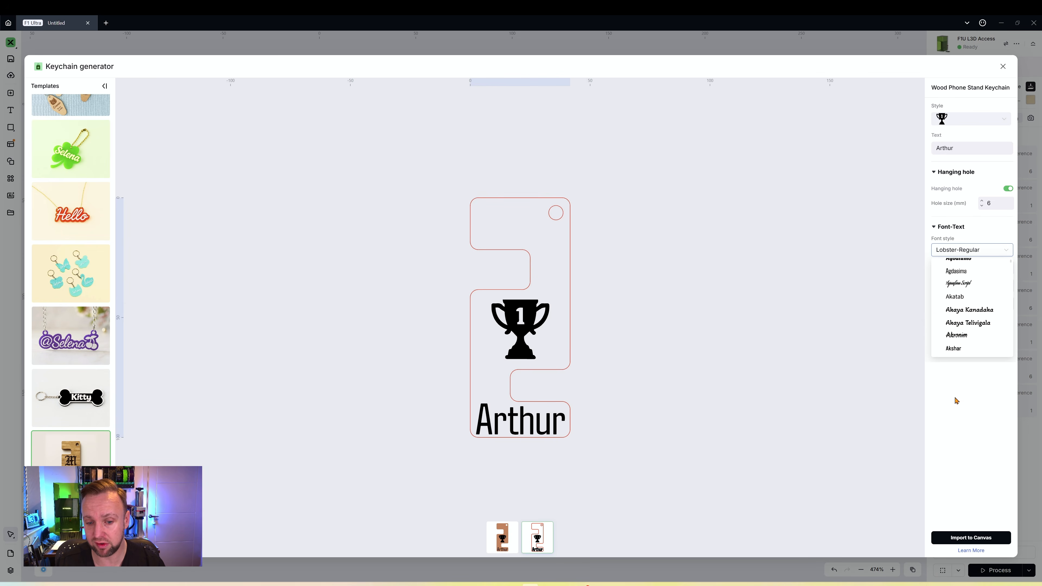
{"action": "left_click", "coordinate": [882, 314]}
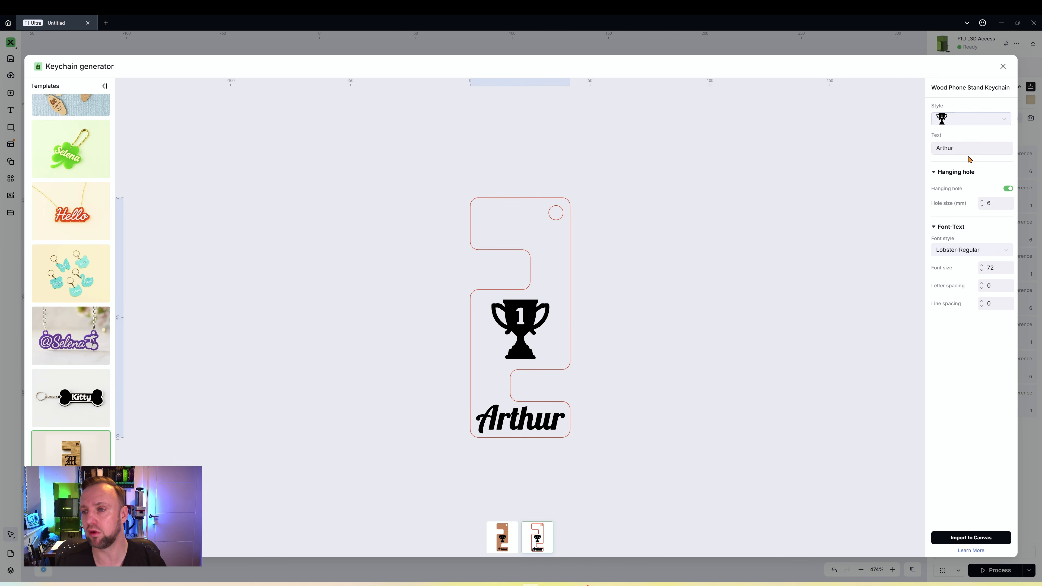
Step: Import the keychain to the canvas and move it clear of the earrings to X 110, Y 7.54
{"action": "left_click", "coordinate": [965, 545]}
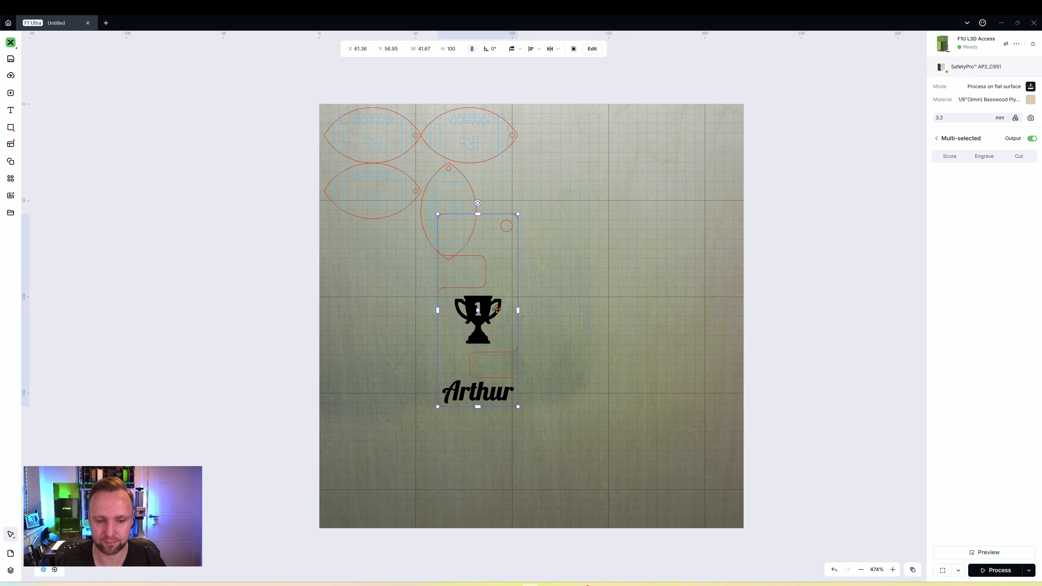
{"action": "left_click_drag", "start_coordinate": [496, 309], "coordinate": [590, 212]}
{"action": "left_click", "coordinate": [654, 237]}
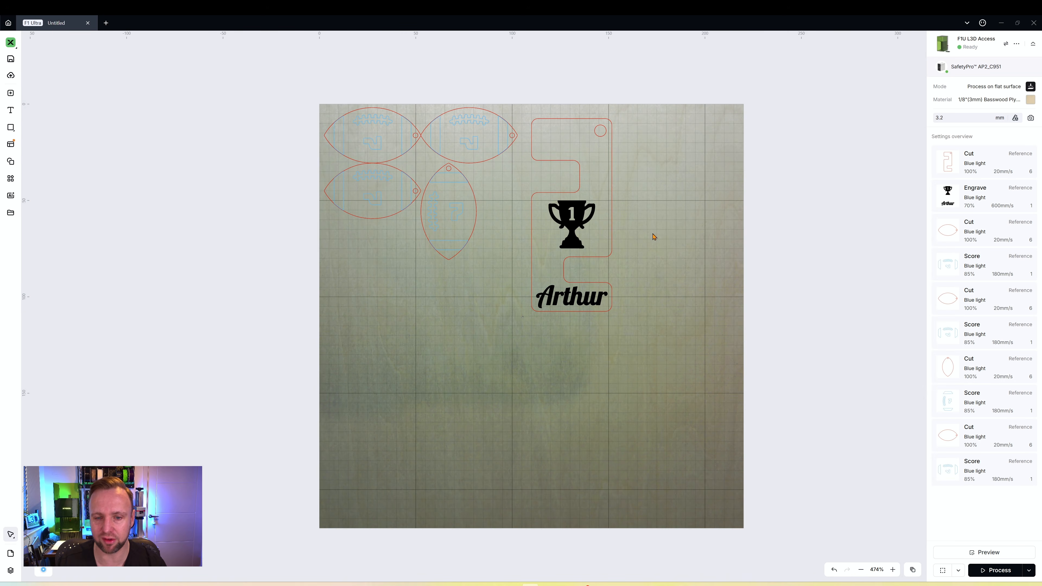
Step: Duplicate the phone stand keychain on the canvas
{"action": "left_click", "coordinate": [551, 244]}
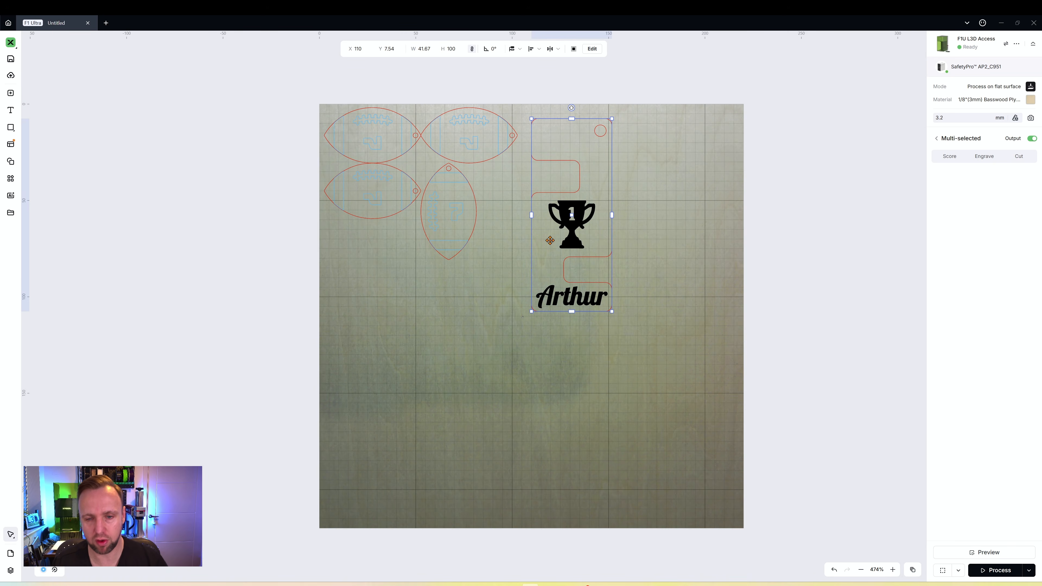
{"action": "key", "text": "ctrl+d"}
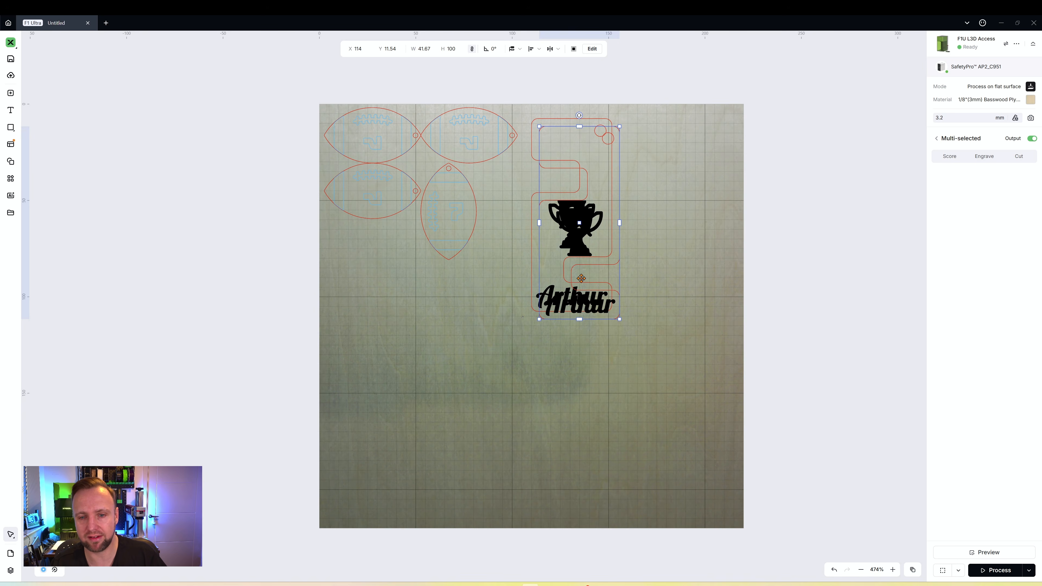
Step: Place the duplicated phone stand keychain beside the original and gather the football earrings into a single column
{"action": "left_click_drag", "start_coordinate": [582, 279], "coordinate": [671, 272]}
{"action": "left_click", "coordinate": [540, 320]}
{"action": "left_click_drag", "start_coordinate": [498, 242], "coordinate": [377, 240]}
{"action": "left_click", "coordinate": [332, 335]}
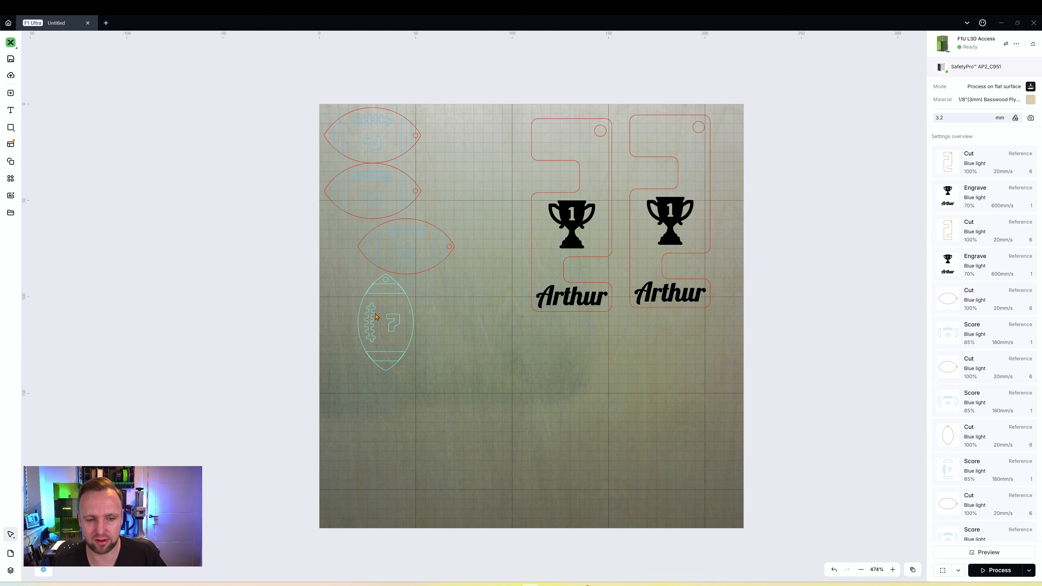
Step: Spread three of the football earrings loosely apart across the free area below the first earring
{"action": "left_click_drag", "start_coordinate": [379, 317], "coordinate": [464, 389]}
{"action": "left_click", "coordinate": [414, 273]}
{"action": "left_click_drag", "start_coordinate": [414, 273], "coordinate": [400, 352]}
{"action": "left_click_drag", "start_coordinate": [390, 199], "coordinate": [463, 259]}
{"action": "left_click", "coordinate": [438, 215]}
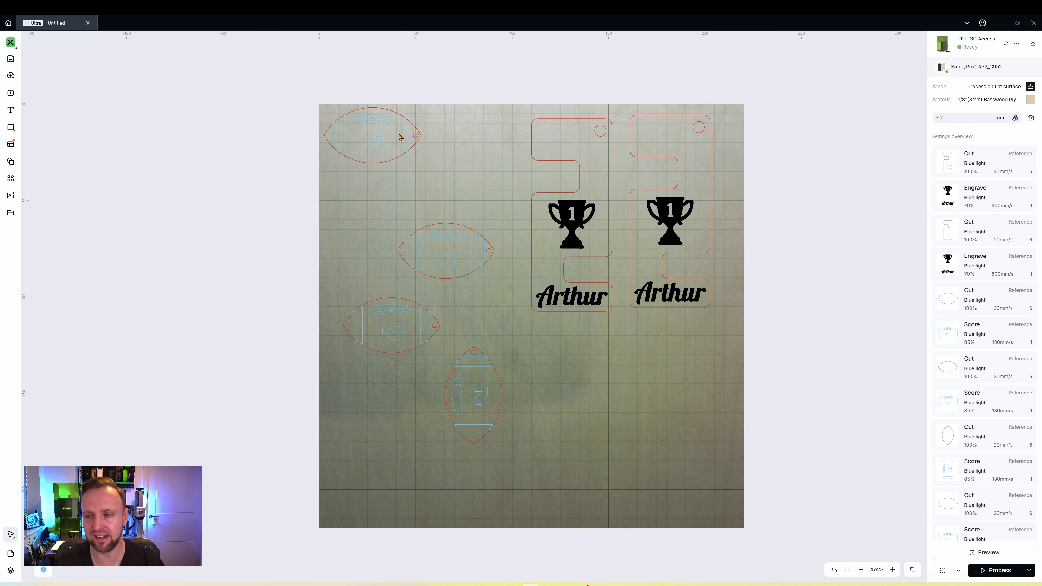
Step: Nest all earrings and keychains with Smart nesting on a 175 × 175 mm sheet, with densest packing and auto-rotate enabled
{"action": "left_click_drag", "start_coordinate": [254, 62], "coordinate": [855, 516]}
{"action": "left_click", "coordinate": [10, 180]}
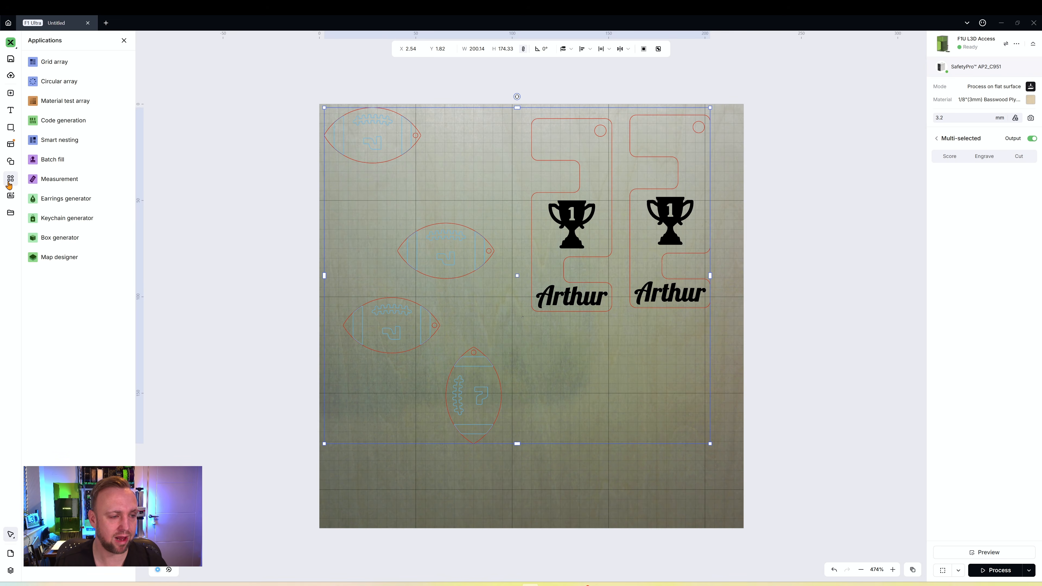
{"action": "left_click", "coordinate": [66, 141]}
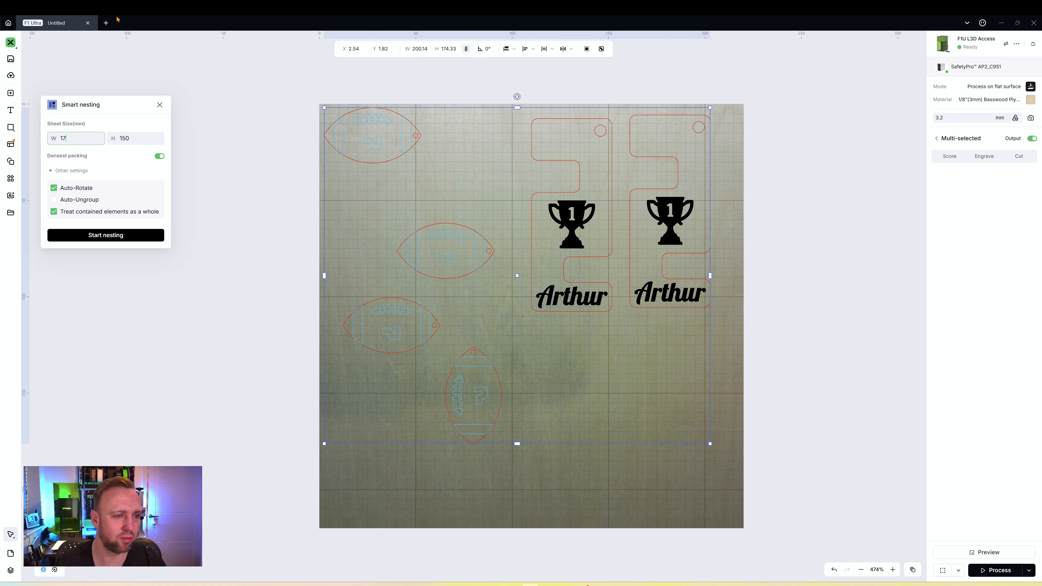
{"action": "key", "text": "Tab"}
{"action": "key", "text": "Return"}
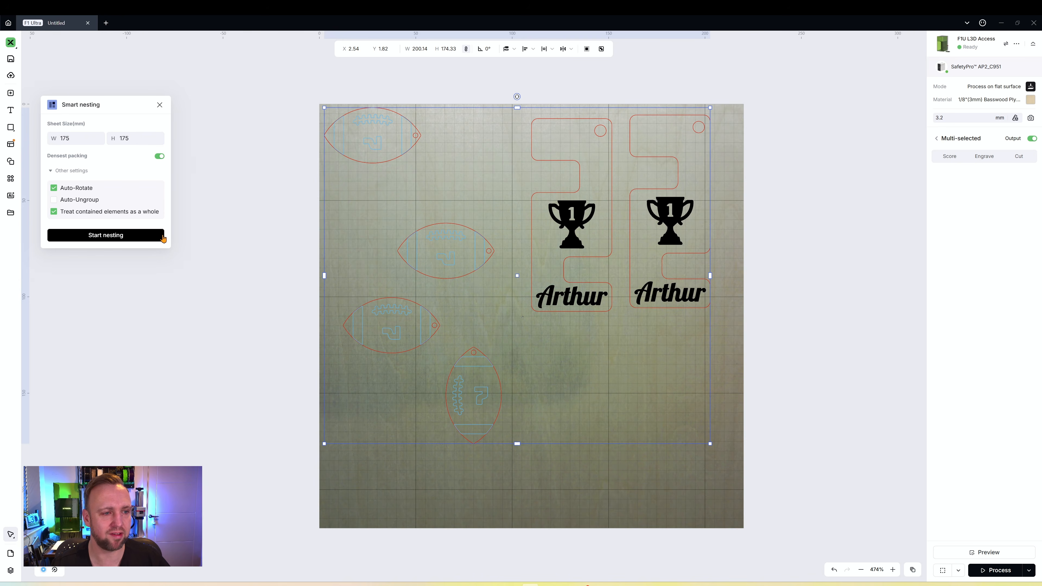
{"action": "left_click", "coordinate": [95, 236]}
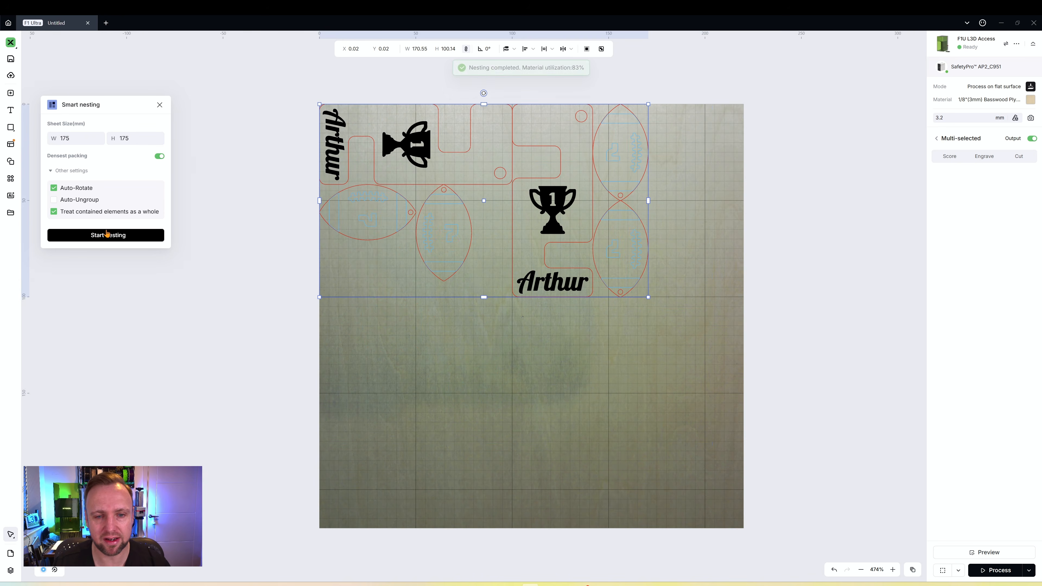
{"action": "left_click", "coordinate": [160, 105]}
{"action": "left_click", "coordinate": [467, 365]}
Step: Move the whole nested layout away from the sheet's corner to X 24.73, Y 23.39
{"action": "left_click", "coordinate": [364, 151]}
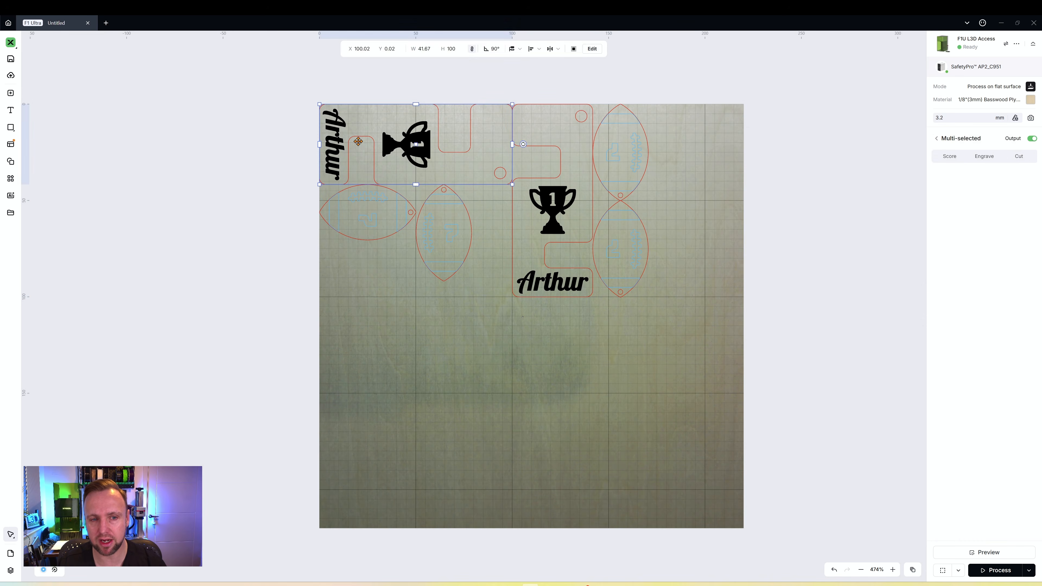
{"action": "left_click_drag", "start_coordinate": [259, 69], "coordinate": [713, 385]}
{"action": "left_click_drag", "start_coordinate": [452, 168], "coordinate": [496, 226]}
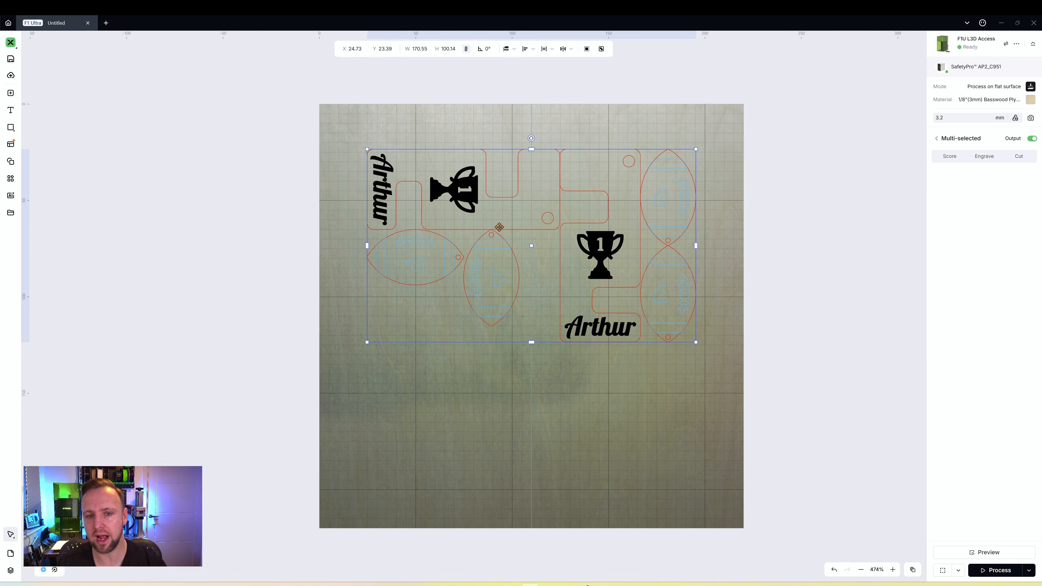
{"action": "left_click", "coordinate": [493, 390]}
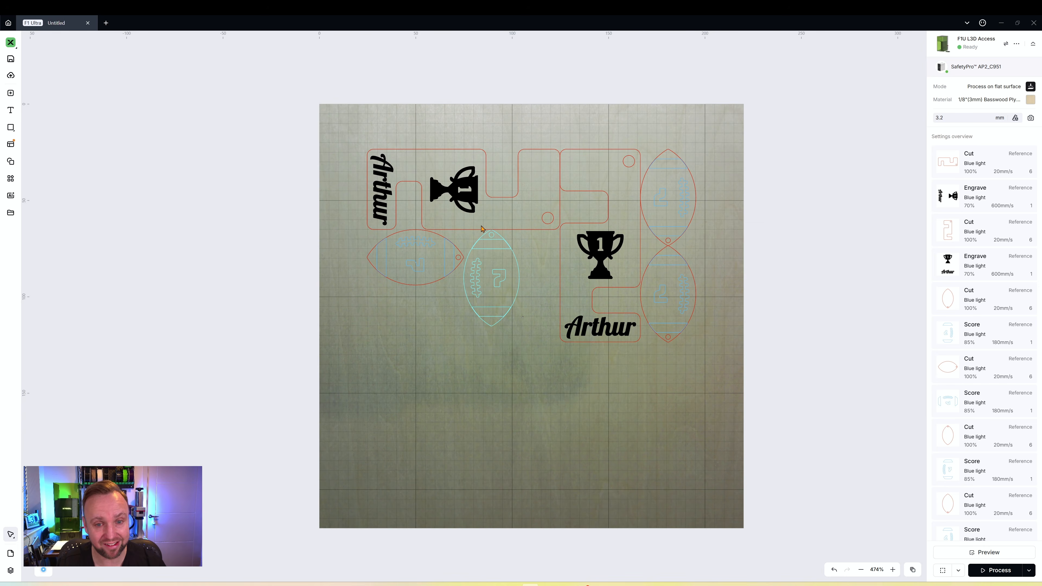
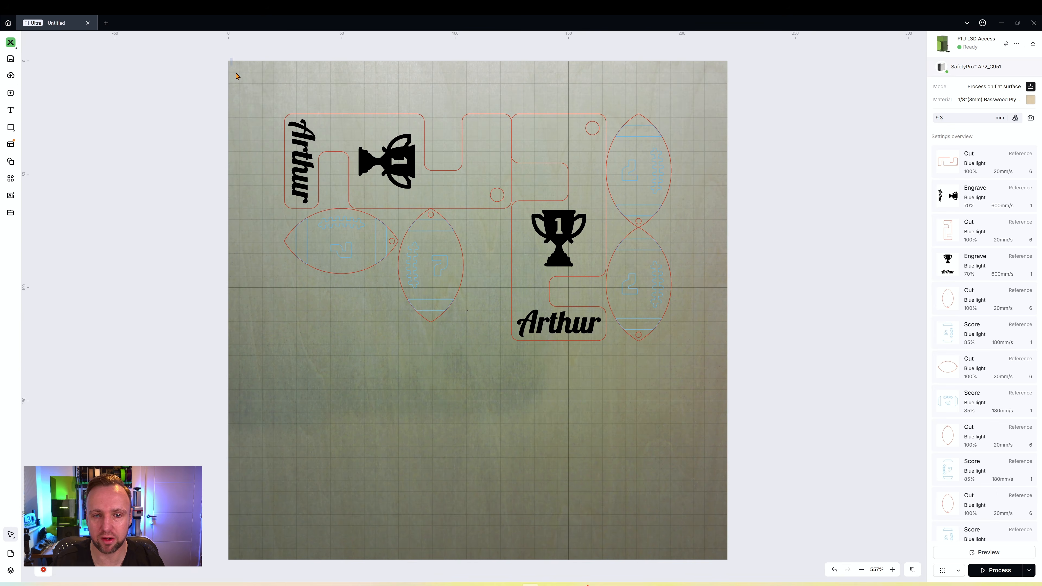
Step: Delete all designs from the canvas and refresh the camera image of the work area for the keychain blanks
{"action": "left_click_drag", "start_coordinate": [236, 76], "coordinate": [783, 389]}
{"action": "key", "text": "Delete"}
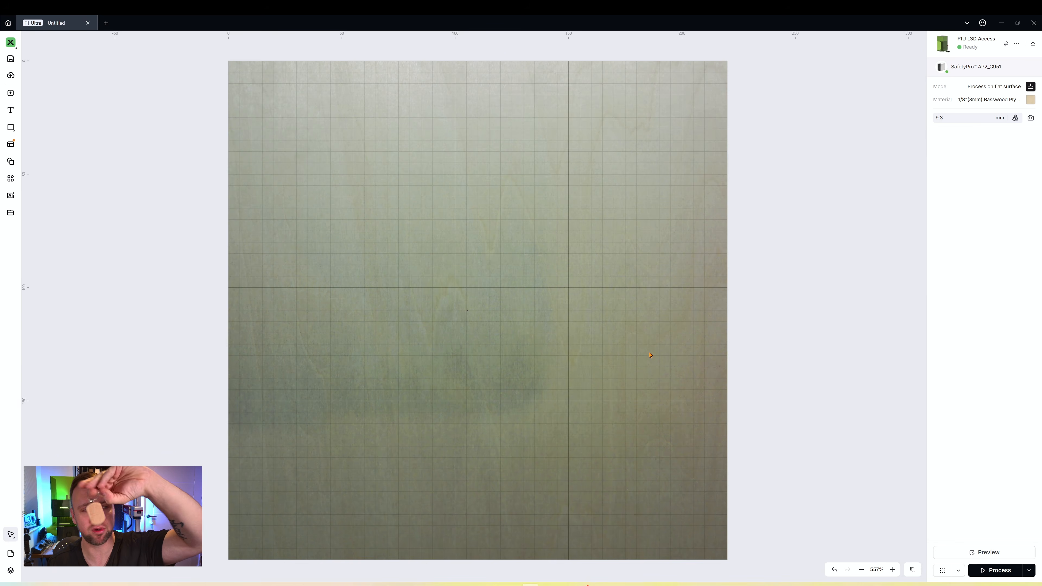
{"action": "left_click", "coordinate": [11, 178]}
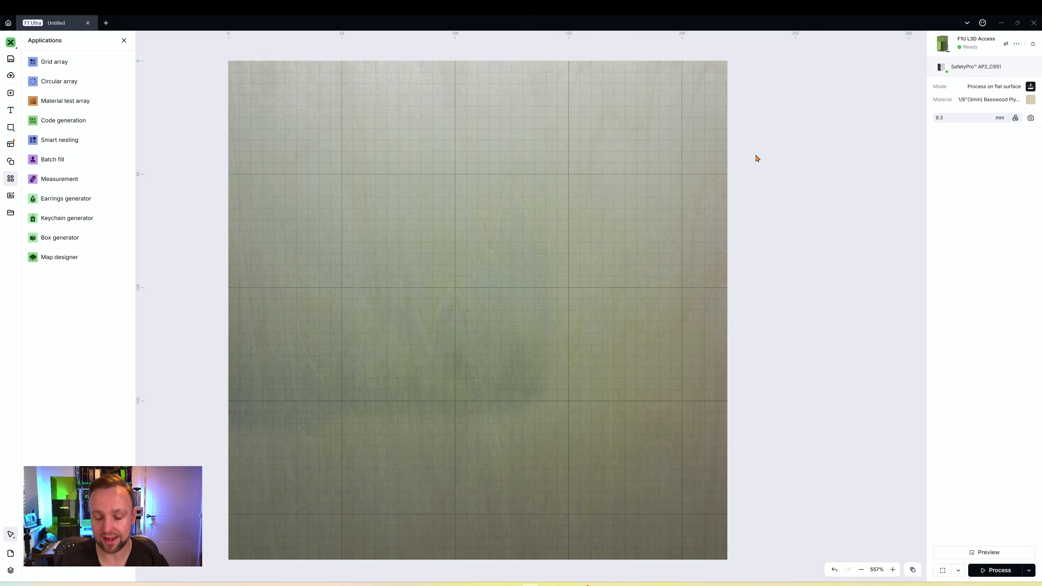
{"action": "left_click", "coordinate": [1031, 119]}
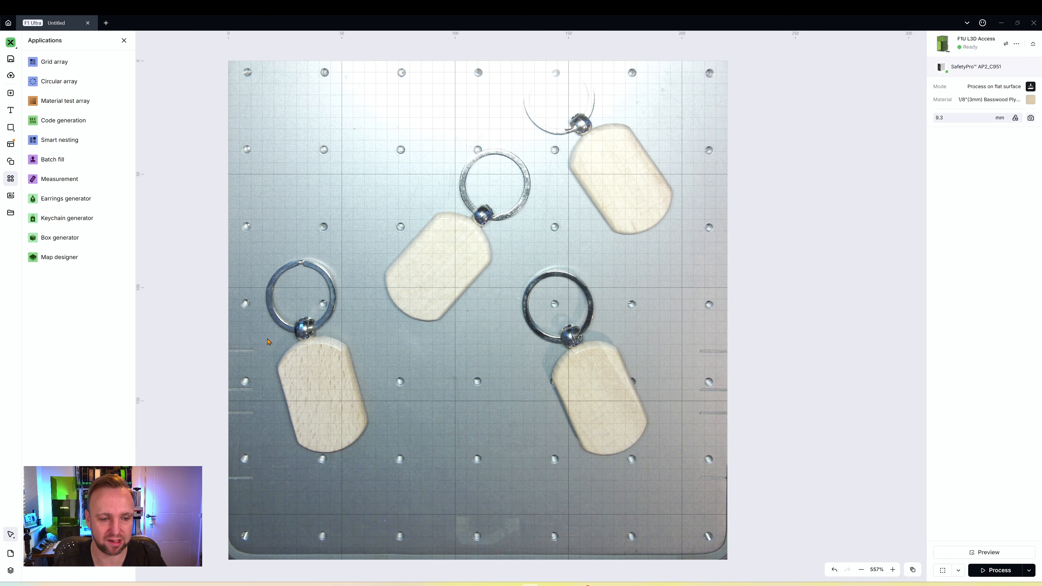
Step: Draw a rectangle about 26.6 × 39.7 mm over the wooden keychain blank near the centre of the bed
{"action": "left_click", "coordinate": [11, 127]}
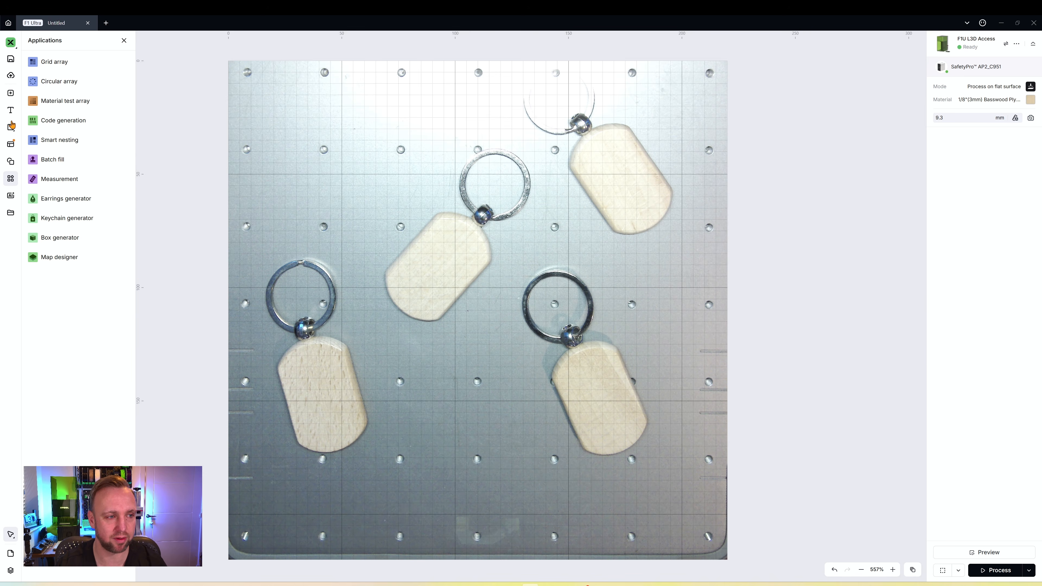
{"action": "mouse_move", "coordinate": [12, 124]}
{"action": "left_click", "coordinate": [55, 141]}
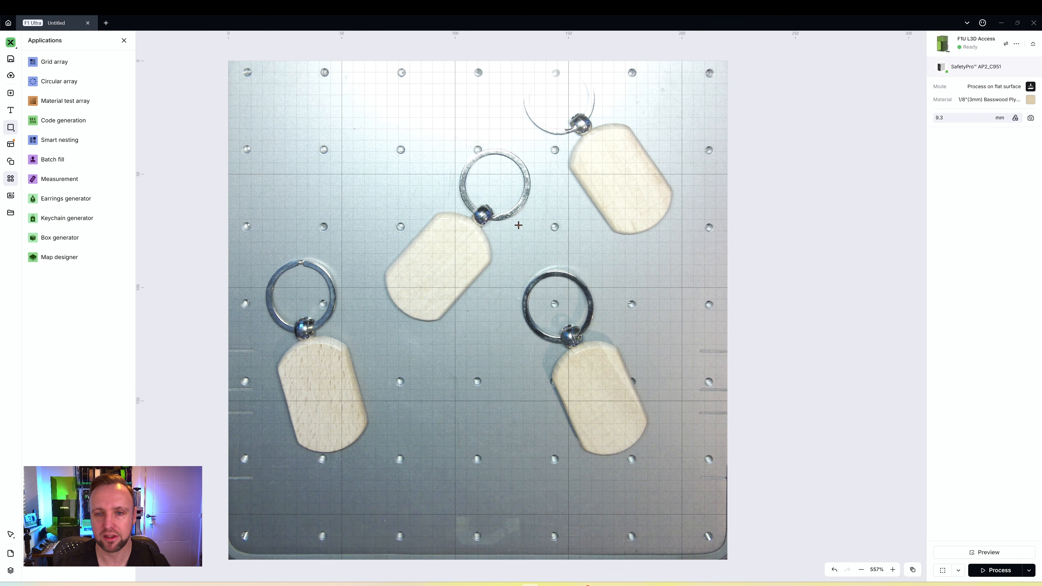
{"action": "scroll", "coordinate": [413, 250], "scroll_direction": "up", "scroll_amount": 5}
{"action": "scroll", "coordinate": [418, 251], "scroll_direction": "down", "scroll_amount": 5}
{"action": "scroll", "coordinate": [437, 255], "scroll_direction": "up", "scroll_amount": 8}
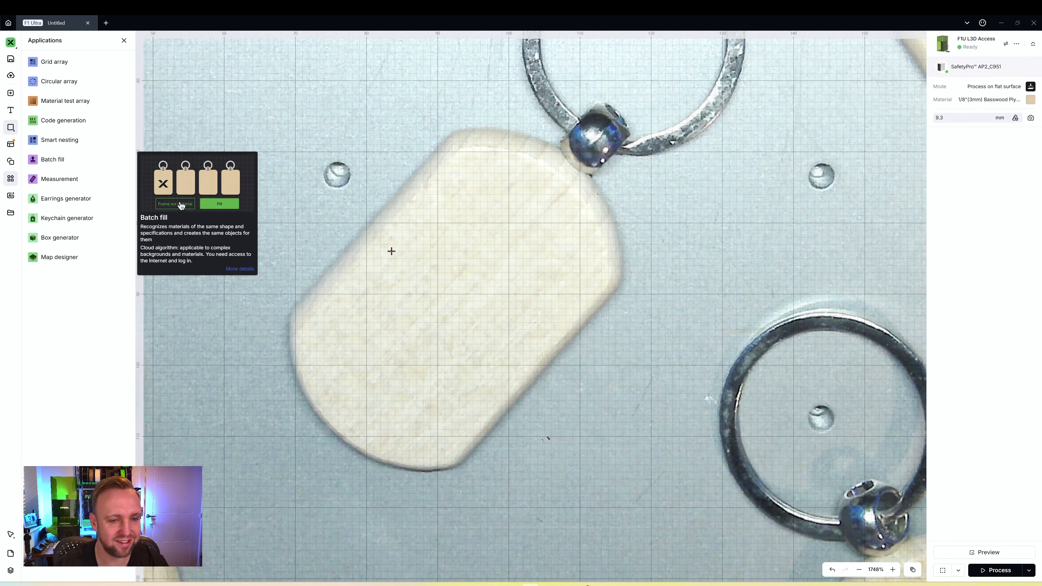
{"action": "left_click_drag", "start_coordinate": [289, 122], "coordinate": [477, 405]}
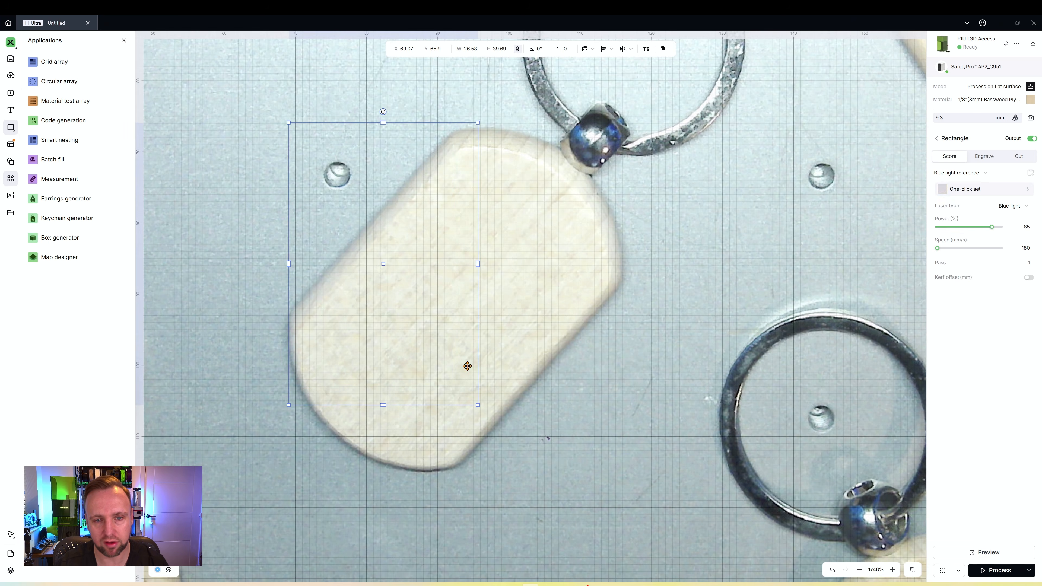
{"action": "scroll", "coordinate": [419, 293], "scroll_direction": "down", "scroll_amount": 3}
{"action": "scroll", "coordinate": [420, 295], "scroll_direction": "up", "scroll_amount": 3}
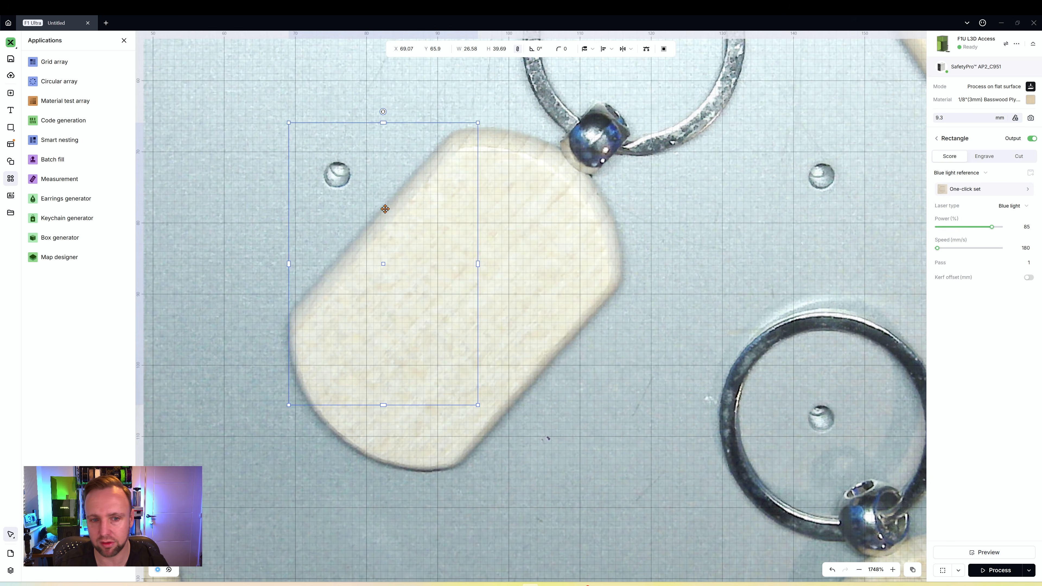
{"action": "right_click", "coordinate": [384, 209]}
{"action": "left_click", "coordinate": [392, 401]}
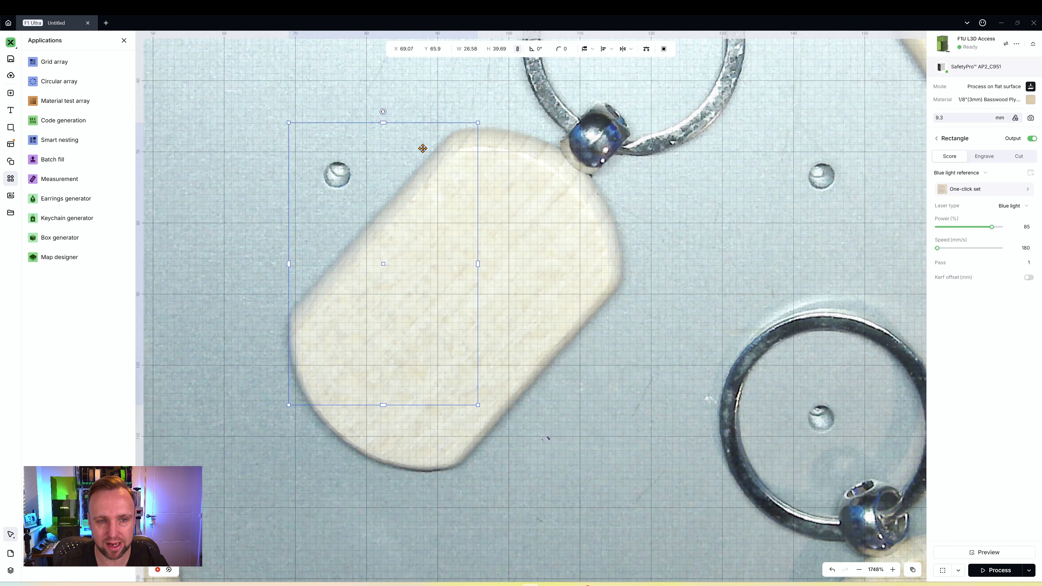
{"action": "left_click", "coordinate": [561, 187]}
{"action": "left_click", "coordinate": [470, 205]}
Step: Move the rectangle onto the tilted keychain blank and set its rotation to 41°
{"action": "scroll", "coordinate": [466, 195], "scroll_direction": "down", "scroll_amount": 2}
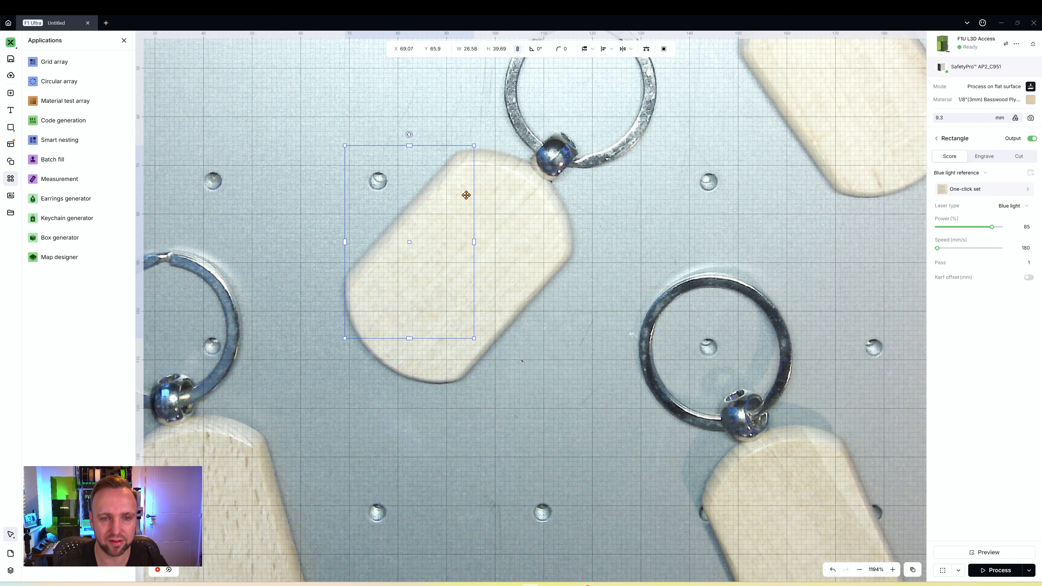
{"action": "left_click_drag", "start_coordinate": [455, 187], "coordinate": [480, 206]}
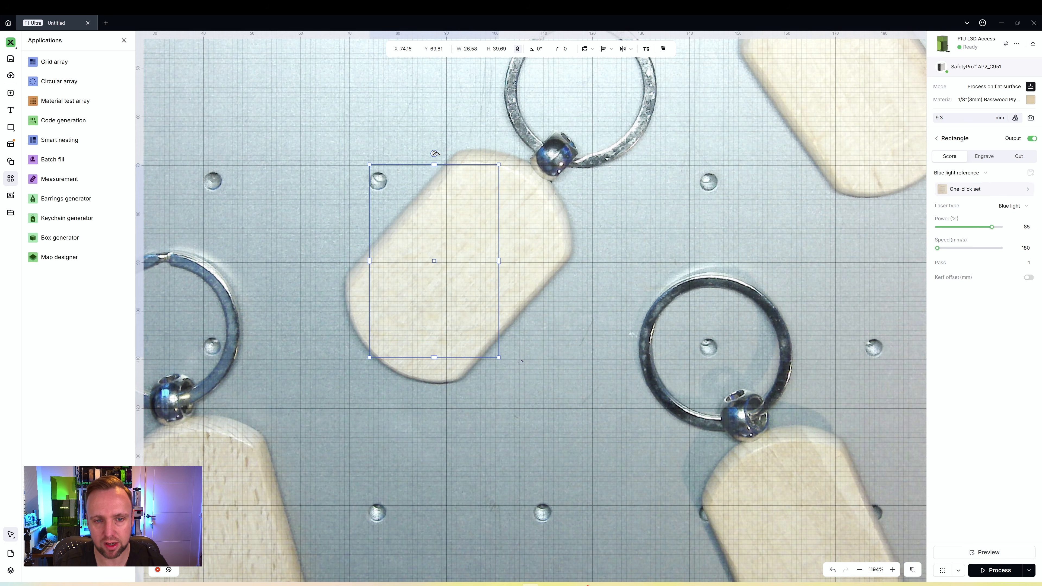
{"action": "left_click_drag", "start_coordinate": [435, 153], "coordinate": [505, 222]}
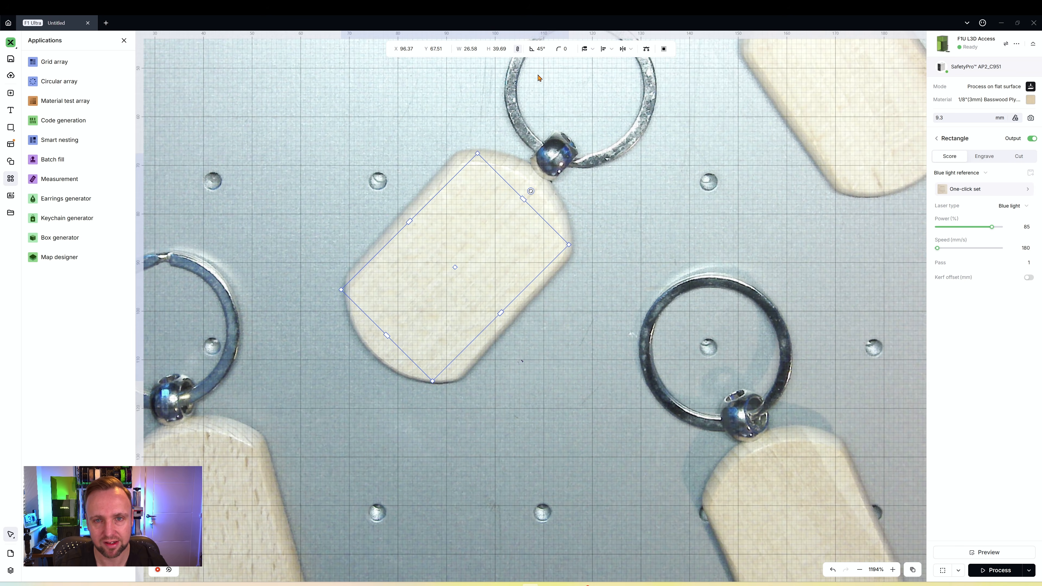
{"action": "key", "text": "Return"}
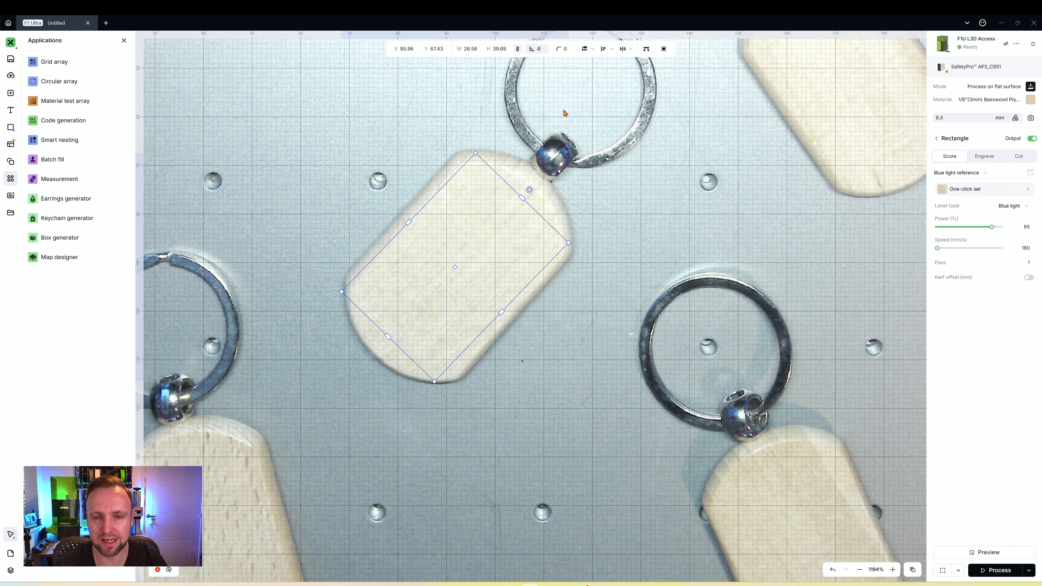
{"action": "key", "text": "Return"}
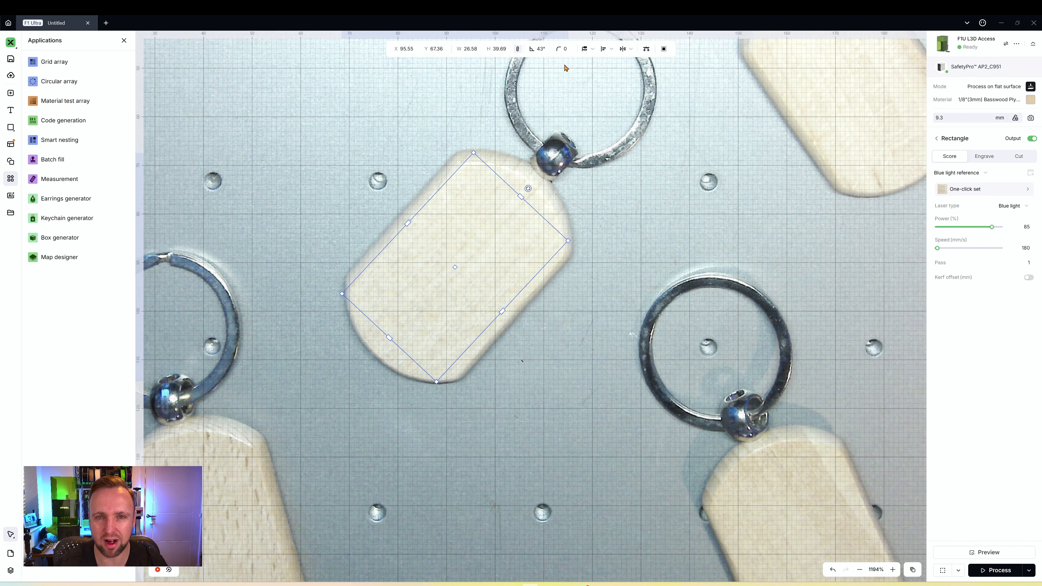
{"action": "type", "text": "1"}
{"action": "key", "text": "Return"}
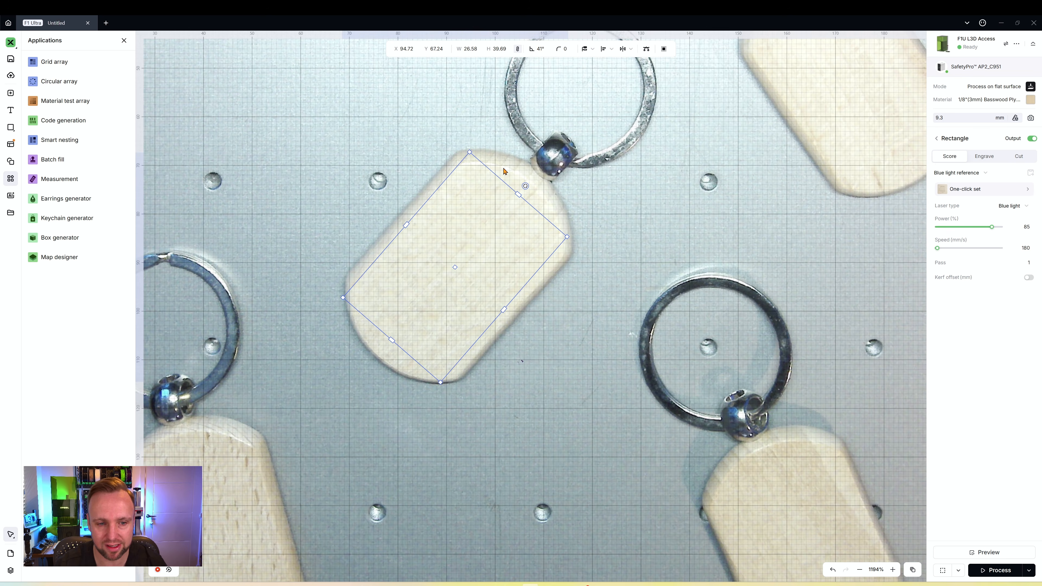
Step: Unlock the rectangle's aspect ratio and fit it around the keychain blank at about 32.5 × 50.7 mm
{"action": "left_click_drag", "start_coordinate": [483, 217], "coordinate": [501, 194]}
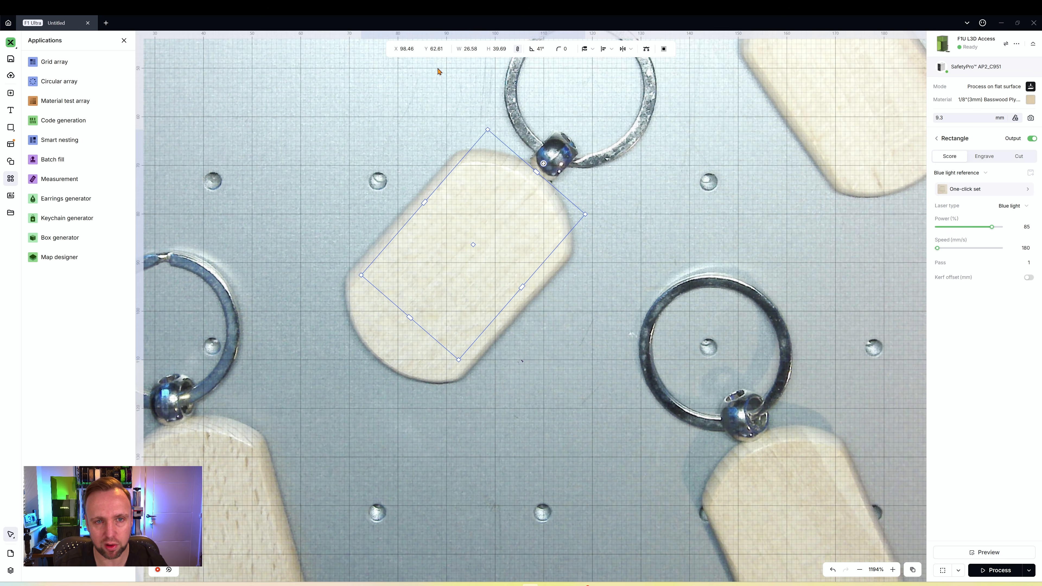
{"action": "left_click", "coordinate": [518, 50]}
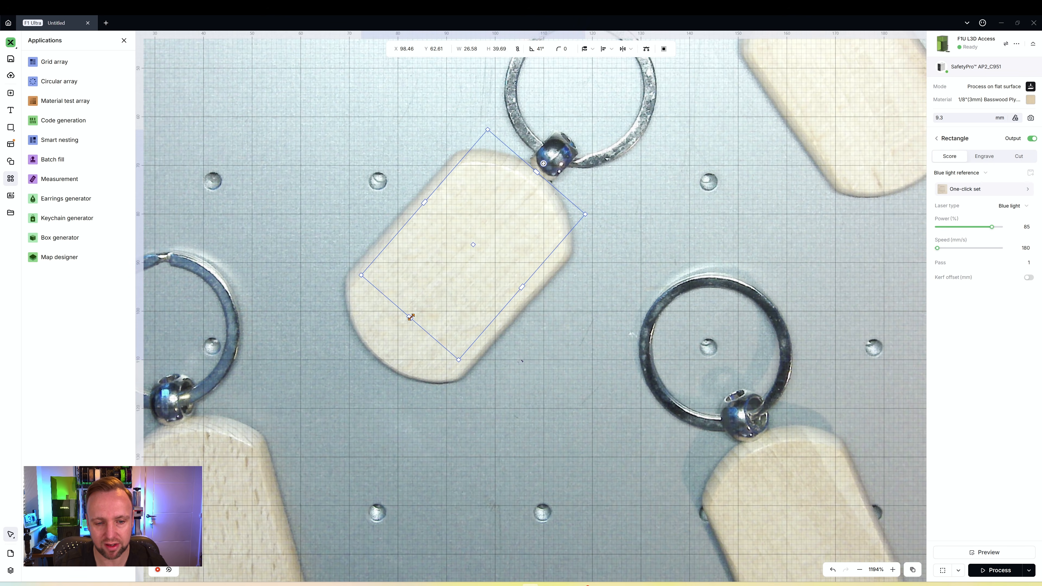
{"action": "left_click_drag", "start_coordinate": [410, 316], "coordinate": [375, 361]}
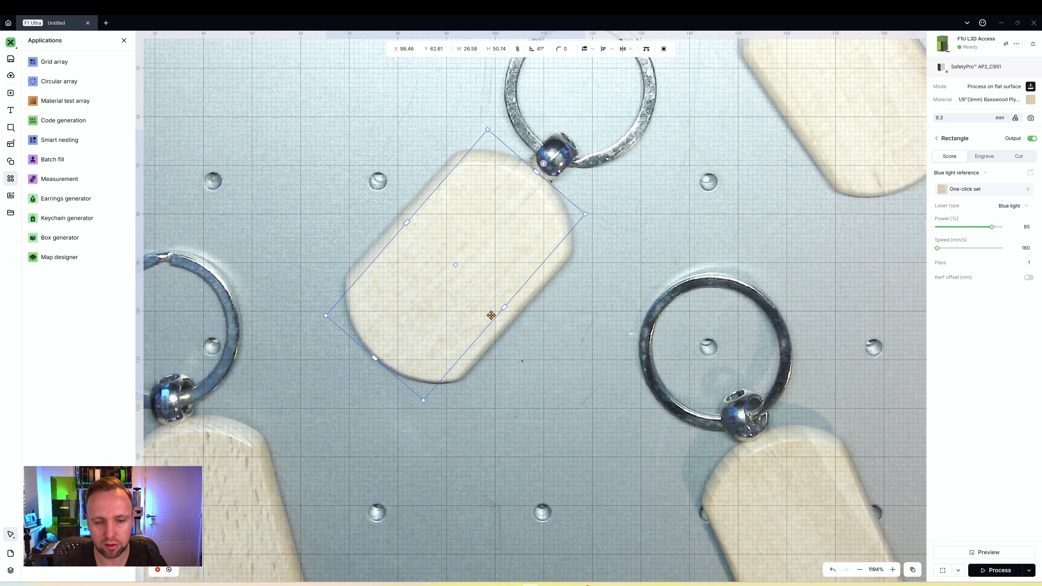
{"action": "left_click_drag", "start_coordinate": [508, 313], "coordinate": [520, 324]}
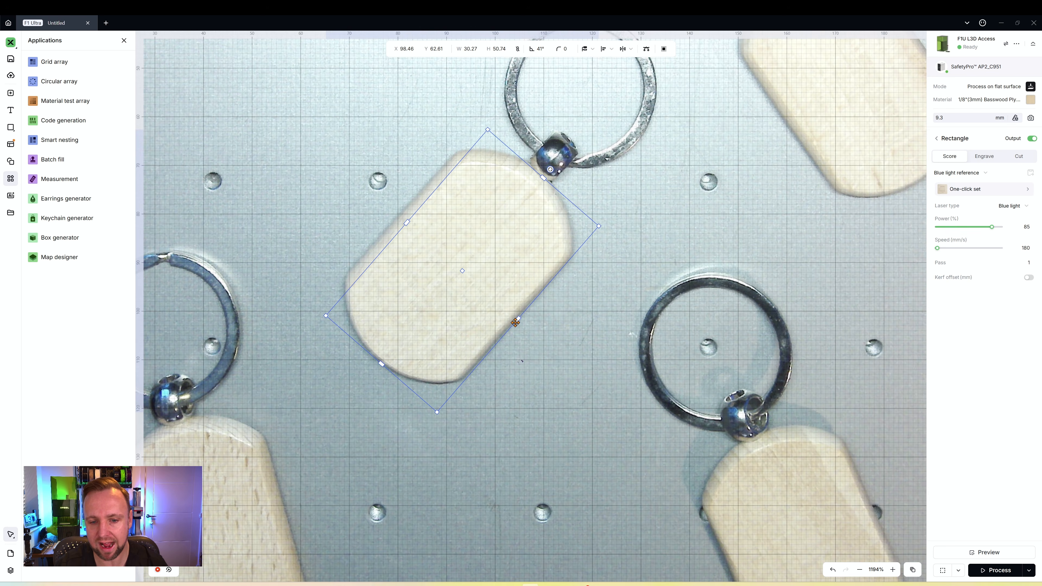
{"action": "left_click_drag", "start_coordinate": [406, 222], "coordinate": [399, 215]}
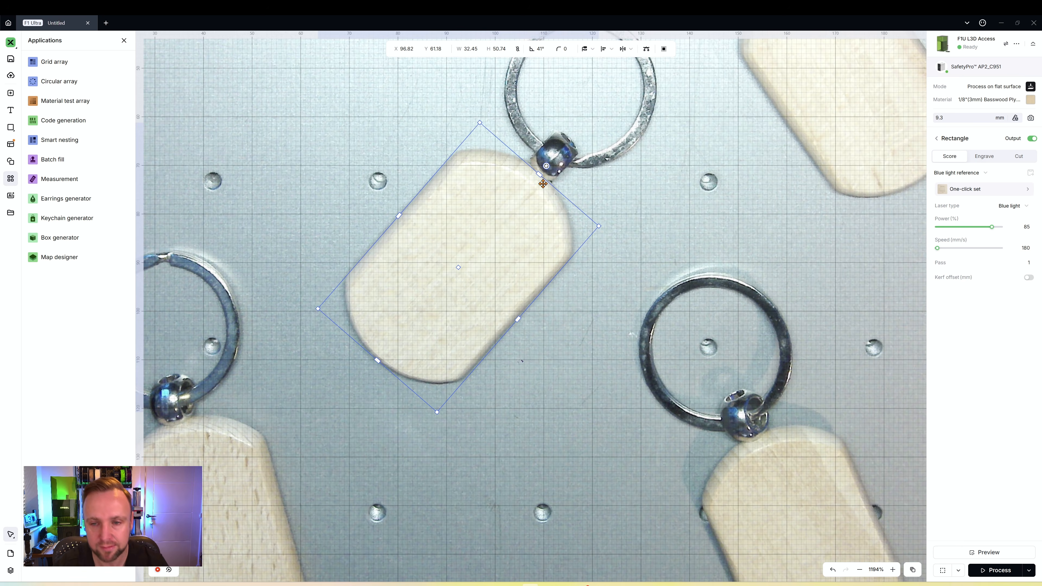
{"action": "scroll", "coordinate": [544, 183], "scroll_direction": "down", "scroll_amount": 8}
{"action": "left_click", "coordinate": [639, 184]}
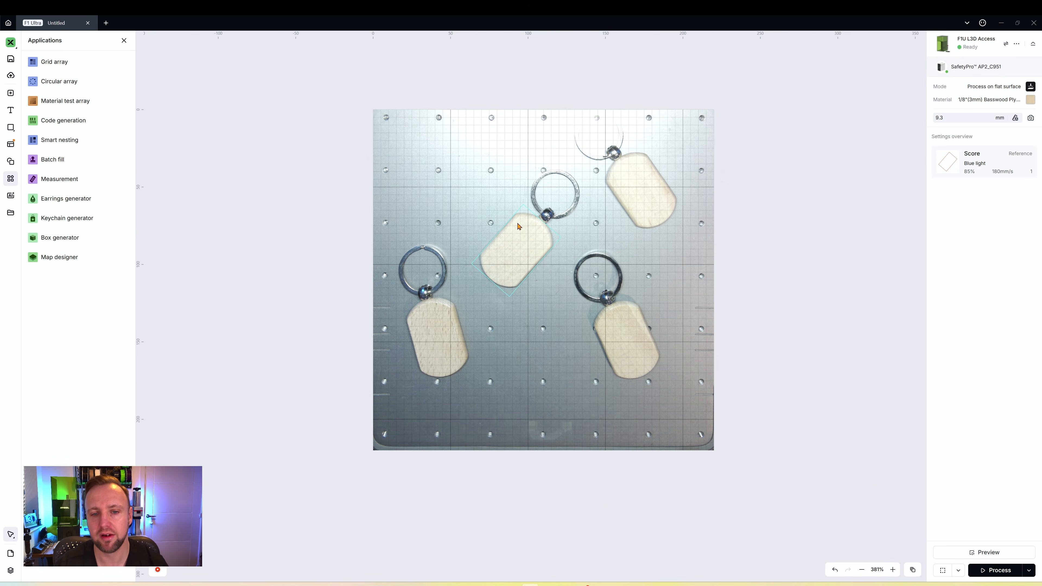
{"action": "scroll", "coordinate": [528, 233], "scroll_direction": "up", "scroll_amount": 3}
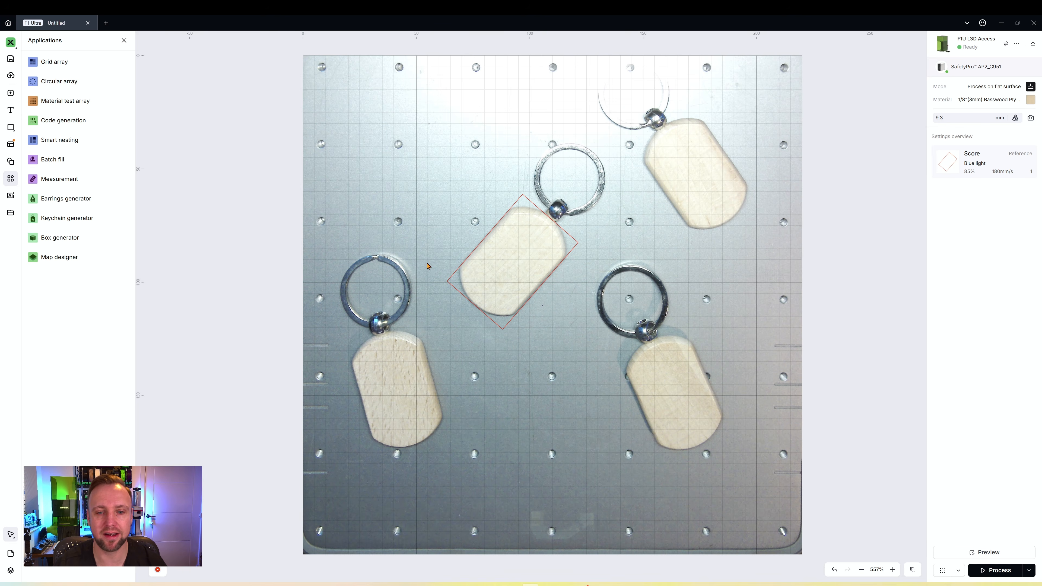
{"action": "left_click", "coordinate": [494, 237]}
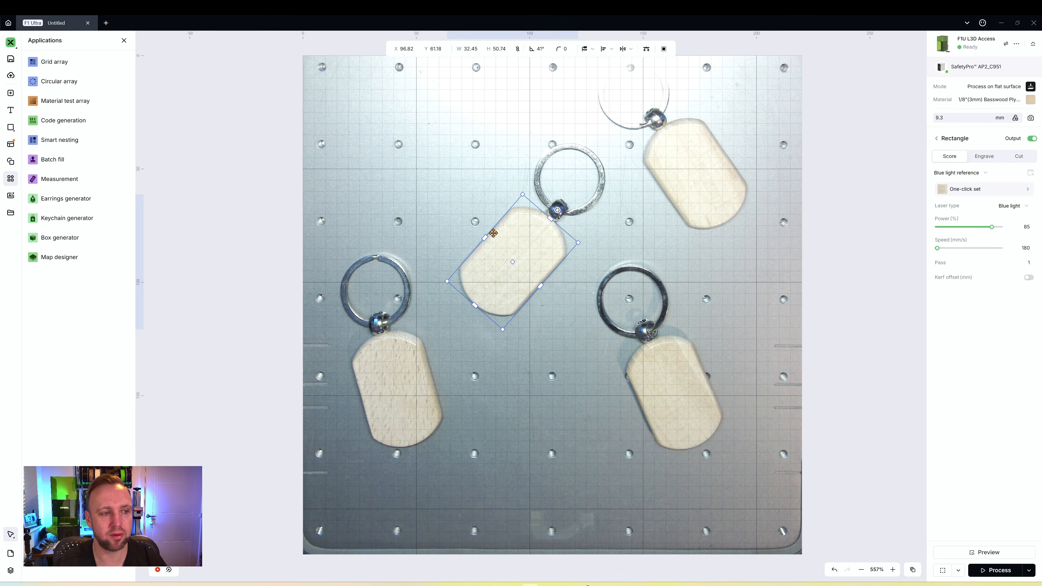
{"action": "left_click", "coordinate": [446, 231]}
{"action": "left_click", "coordinate": [489, 248]}
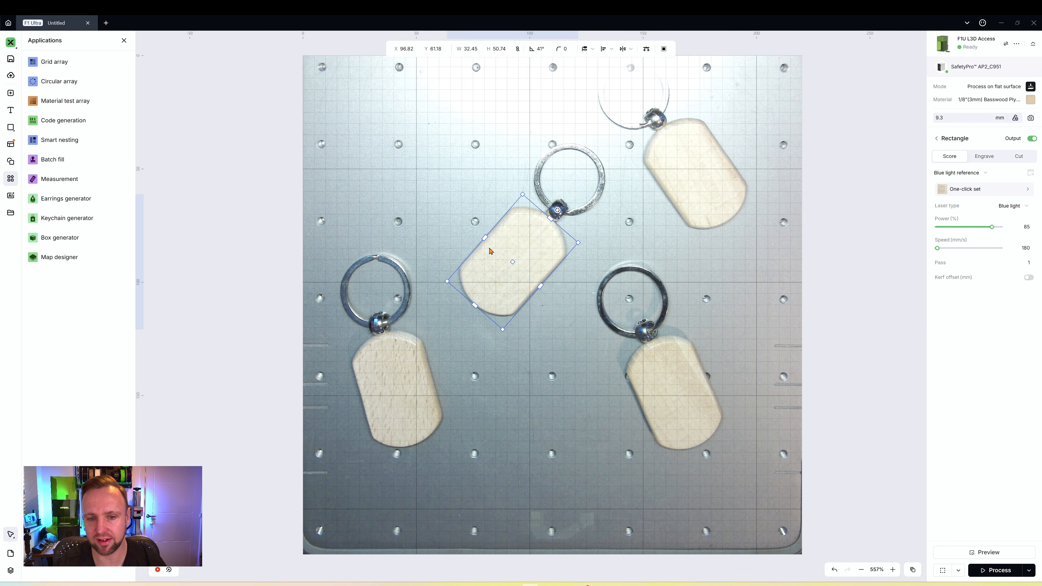
{"action": "left_click", "coordinate": [854, 181]}
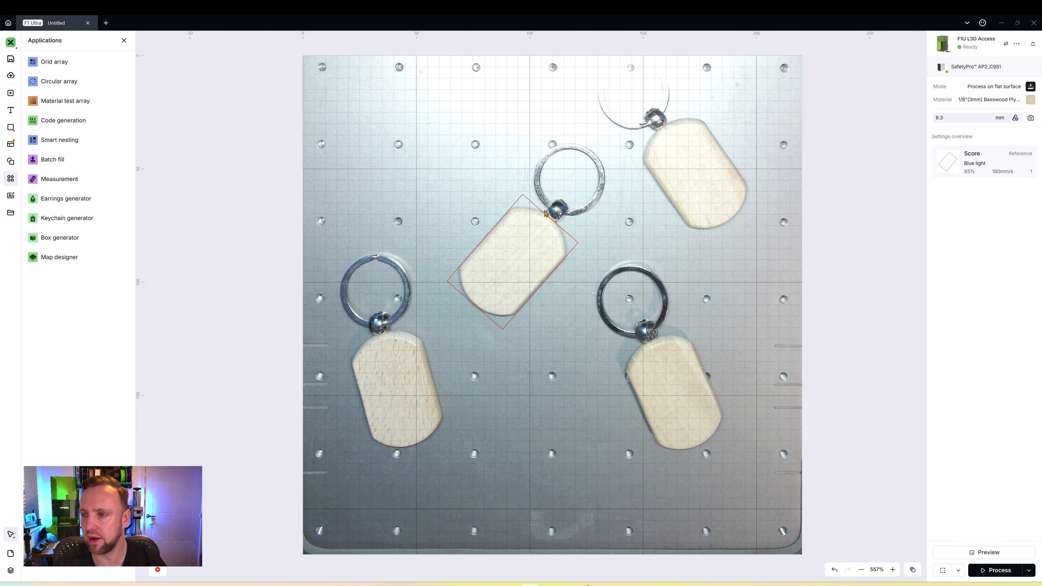
Step: Search the wood materials for bamboo and apply 1/8"(3mm) Bamboo as the processing material
{"action": "left_click", "coordinate": [1018, 103]}
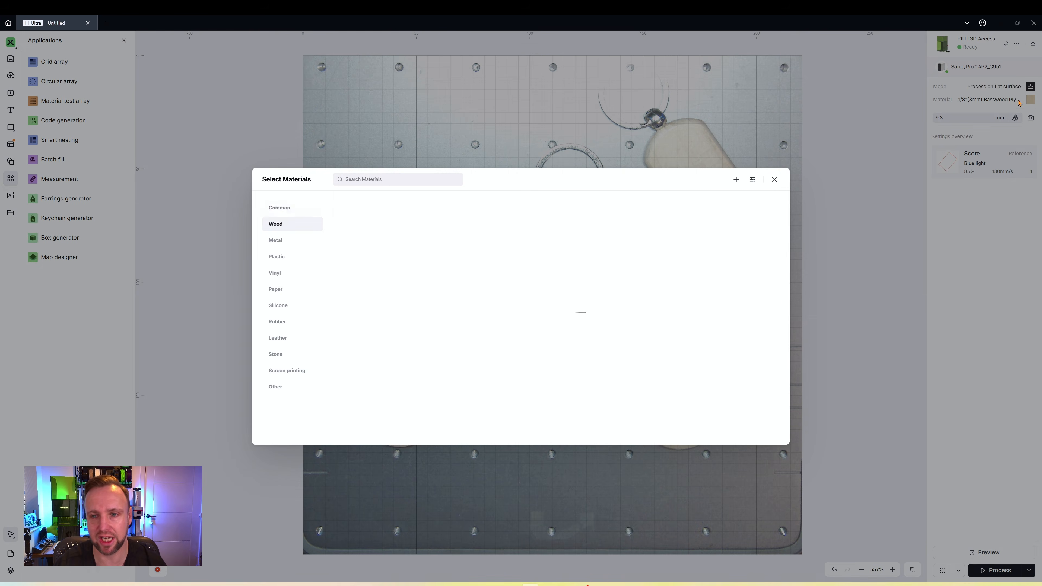
{"action": "left_click", "coordinate": [276, 229]}
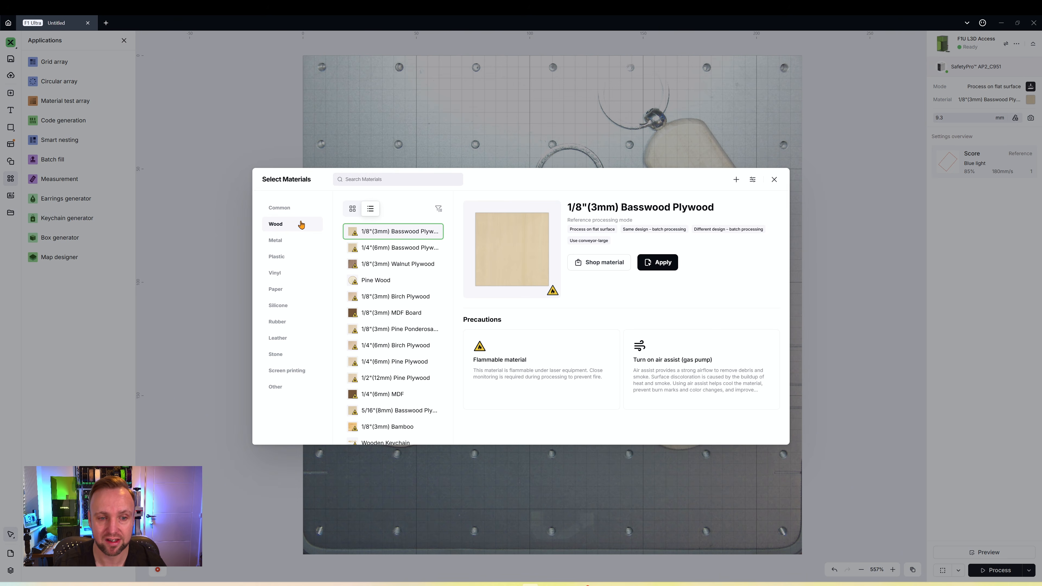
{"action": "left_click", "coordinate": [386, 179]}
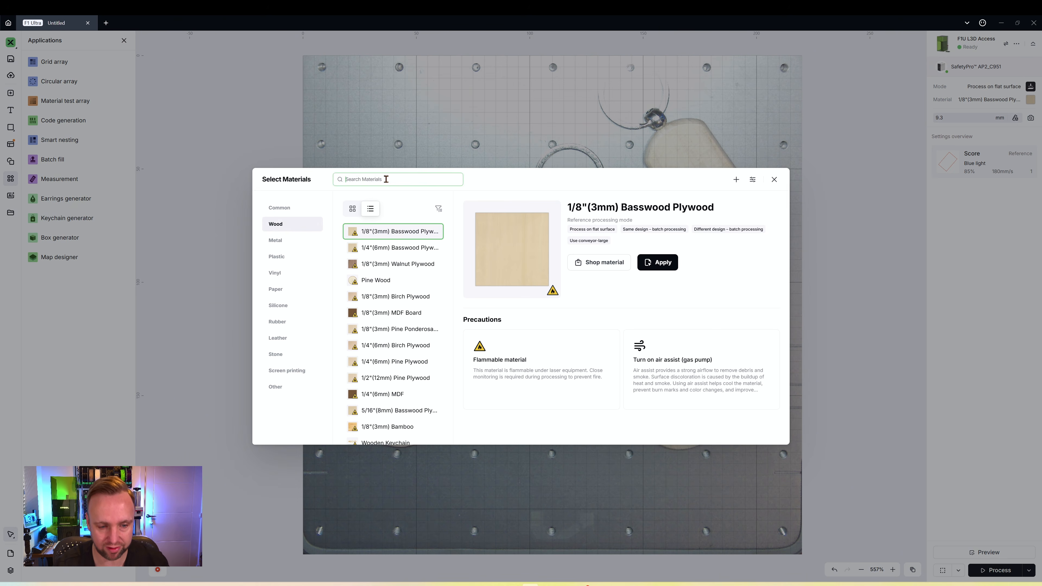
{"action": "type", "text": "bamboo"}
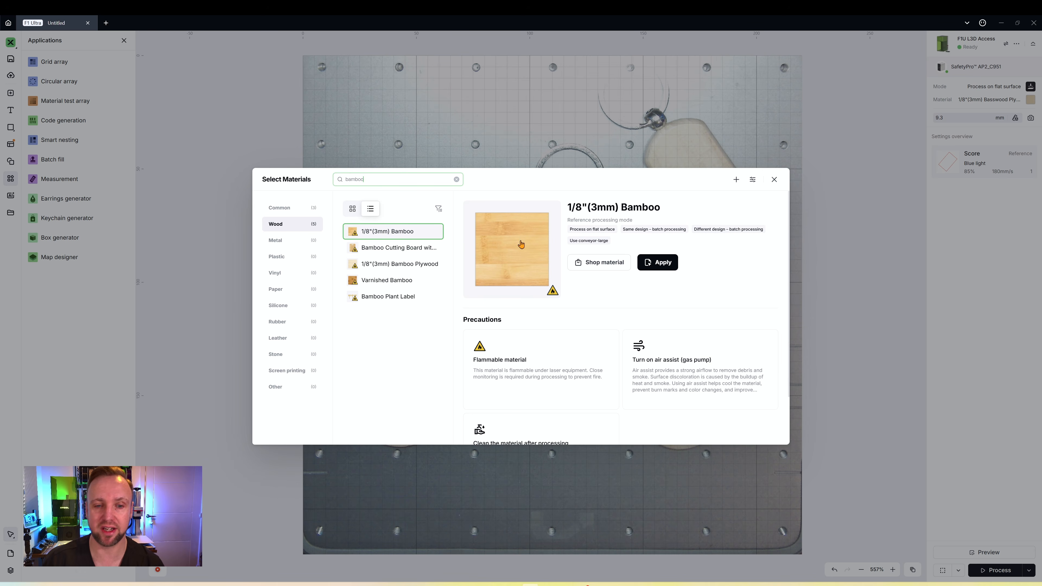
{"action": "left_click", "coordinate": [647, 266]}
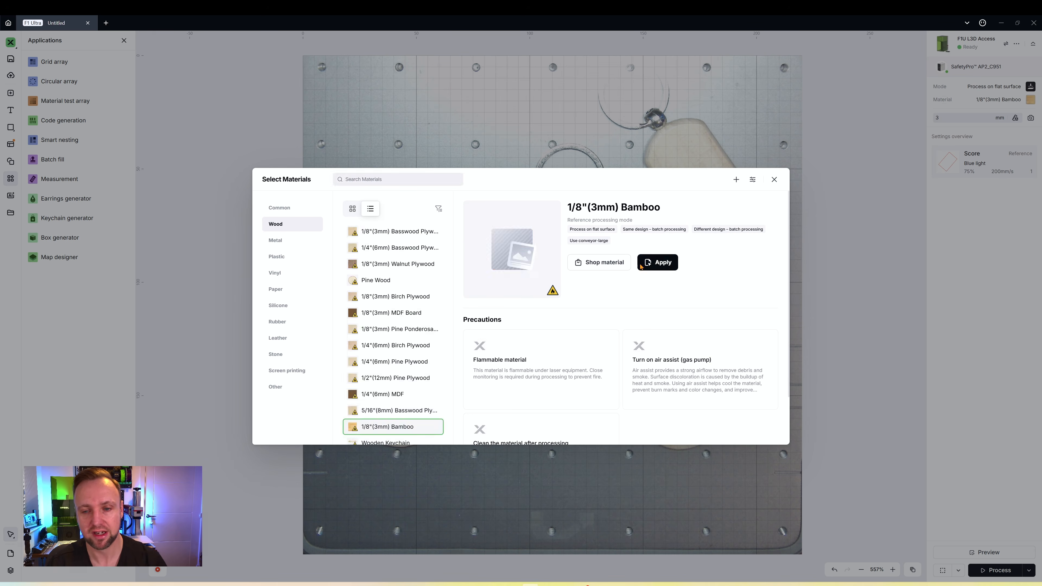
{"action": "left_click", "coordinate": [602, 325]}
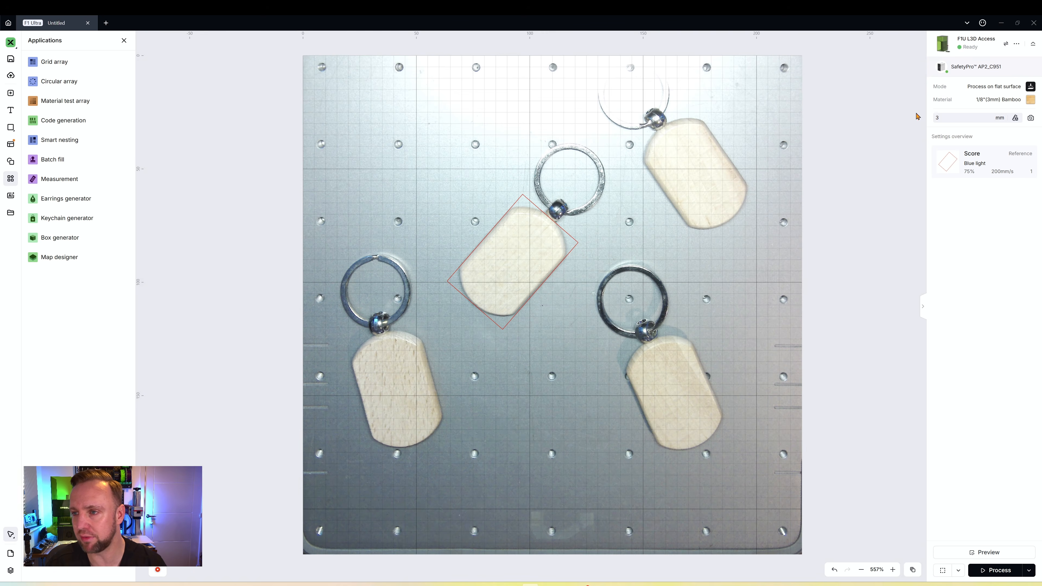
Step: Batch fill the rectangle onto the other keychain blanks, using the framed central blank as the sample
{"action": "left_click", "coordinate": [488, 243]}
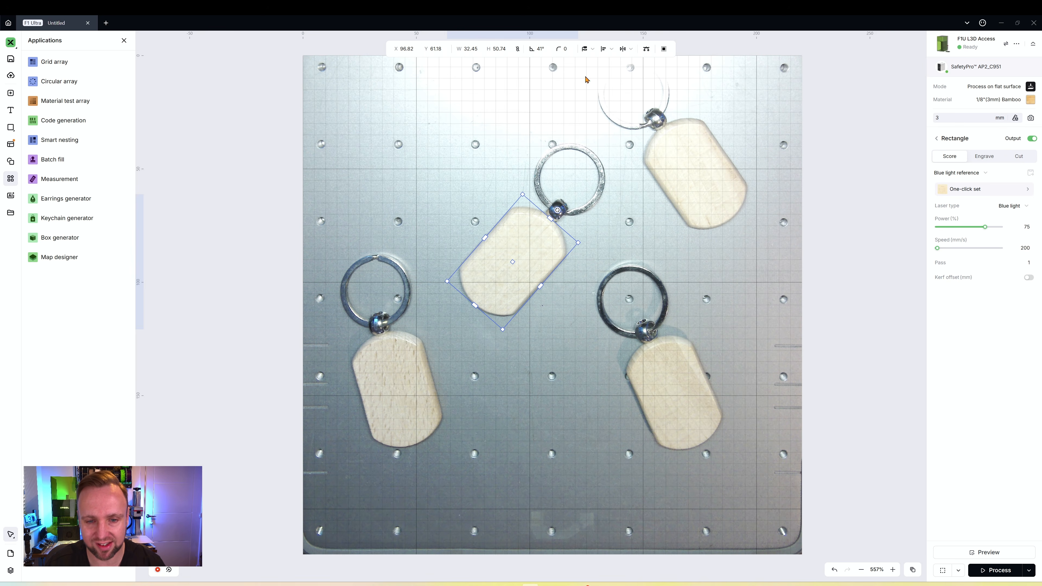
{"action": "left_click", "coordinate": [639, 288]}
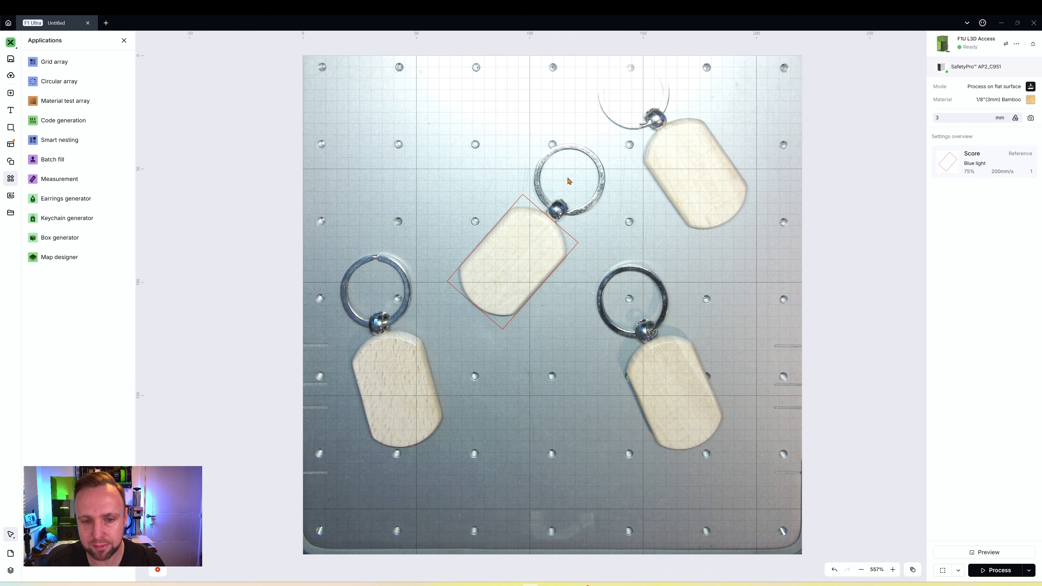
{"action": "left_click", "coordinate": [521, 204]}
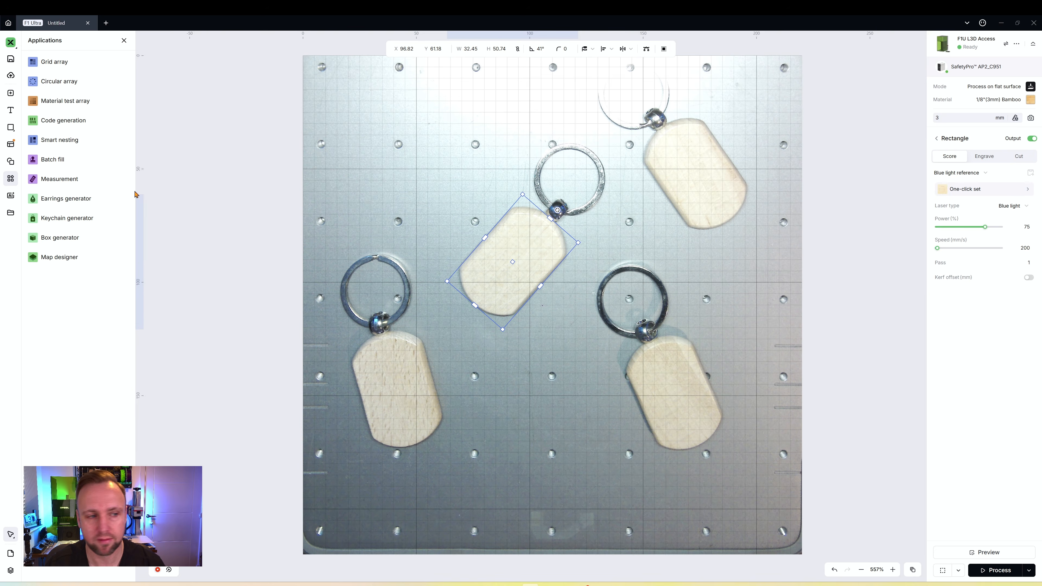
{"action": "left_click", "coordinate": [50, 163]}
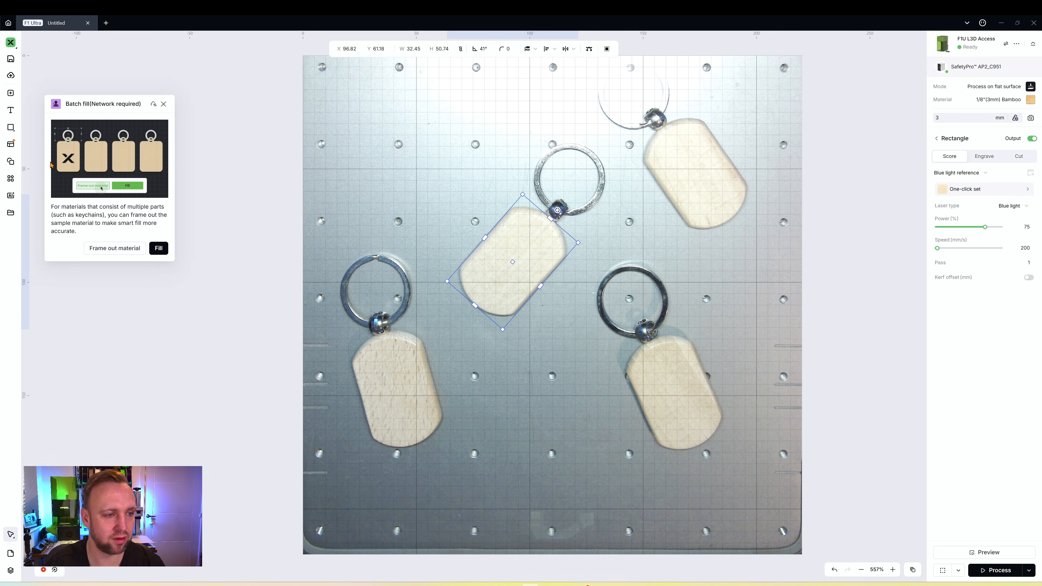
{"action": "left_click", "coordinate": [109, 251]}
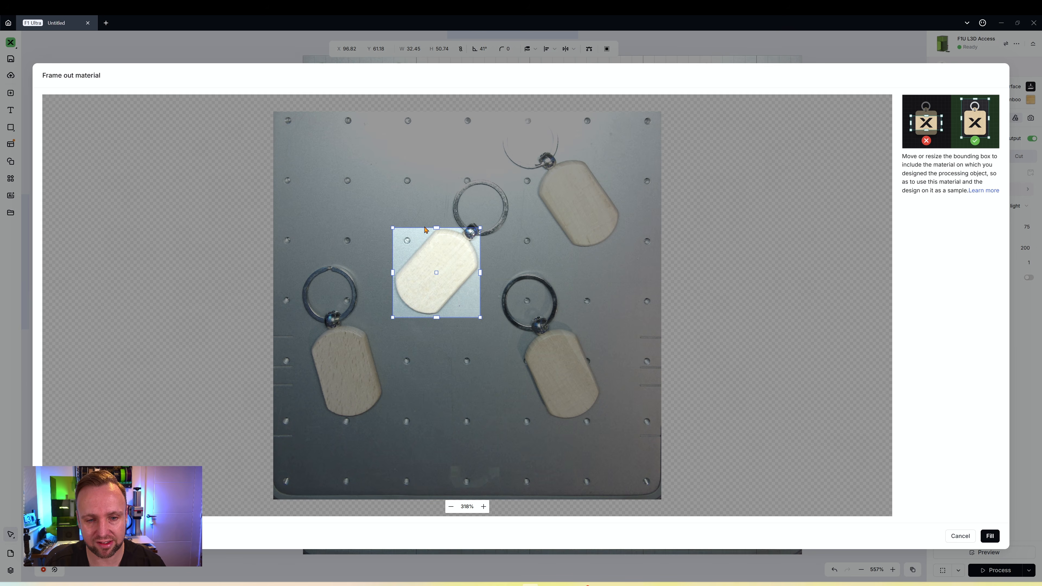
{"action": "left_click", "coordinate": [990, 536]}
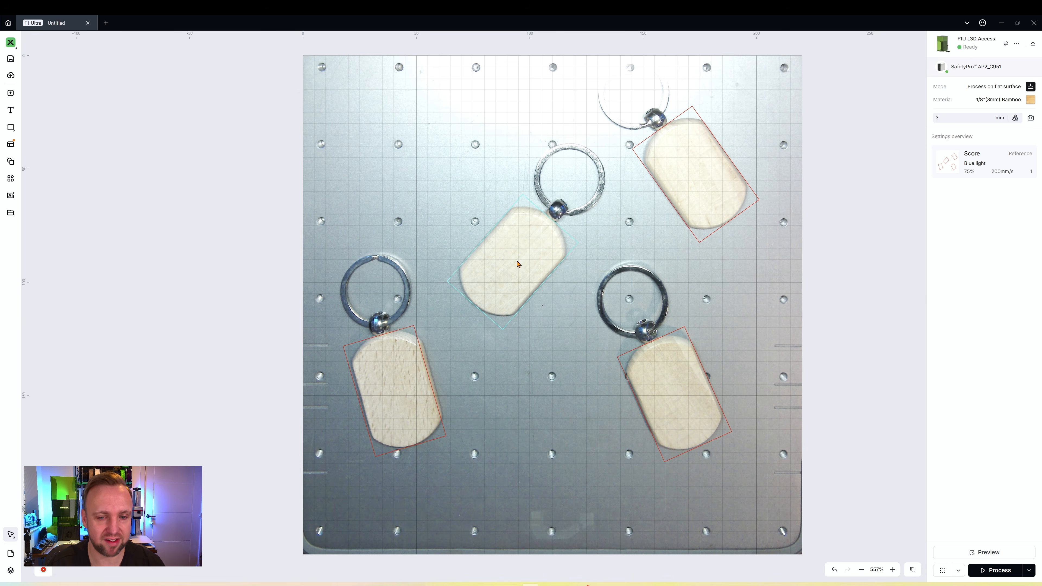
Step: Insert the "Grab a Beer" mug graphic from the Fancy fonts elements and place it just below the central keychain blank
{"action": "left_click", "coordinate": [10, 161]}
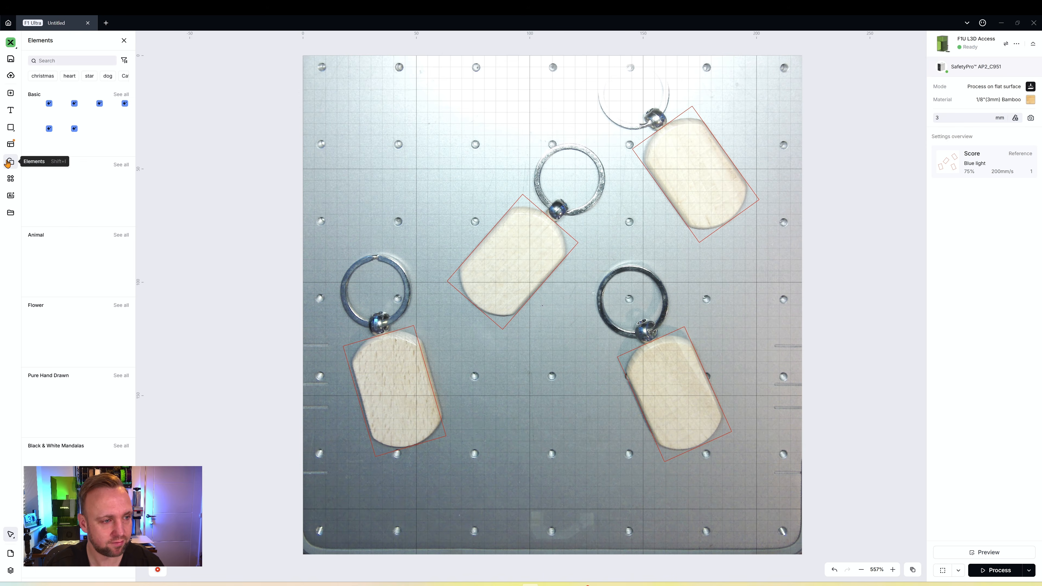
{"action": "scroll", "coordinate": [99, 280], "scroll_direction": "down", "scroll_amount": 10}
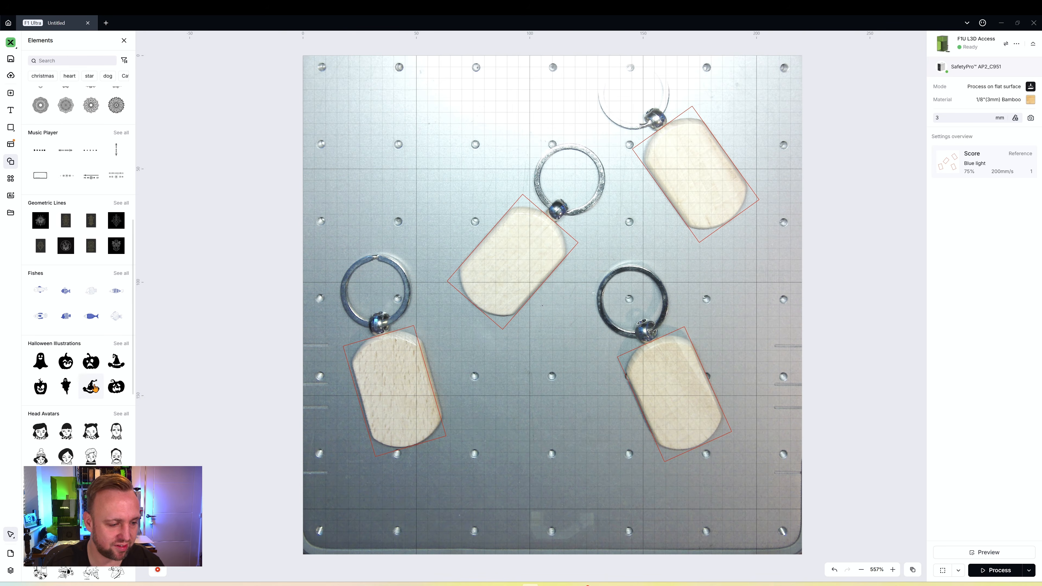
{"action": "scroll", "coordinate": [95, 370], "scroll_direction": "down", "scroll_amount": 10}
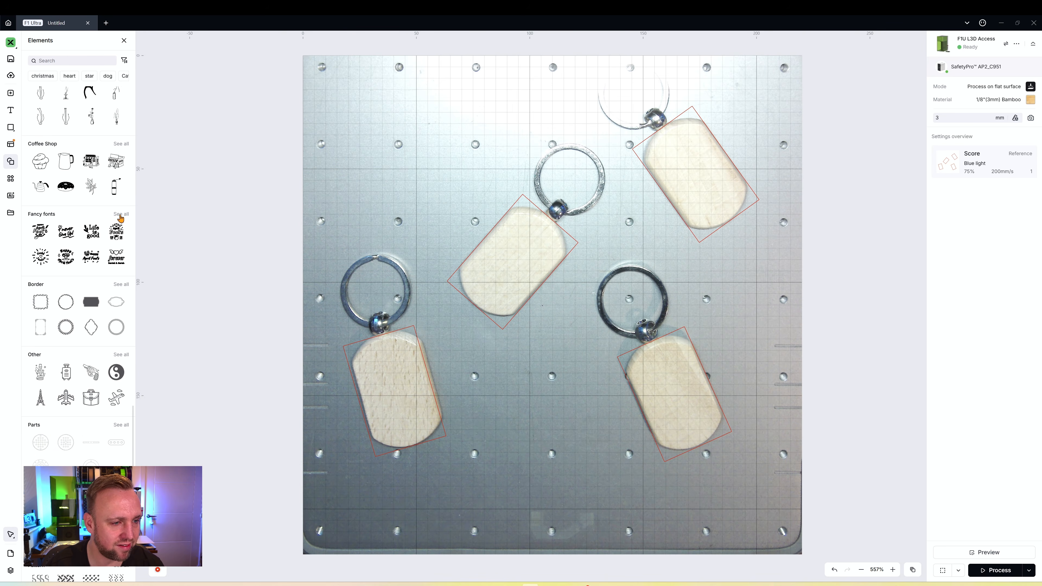
{"action": "left_click", "coordinate": [120, 215]}
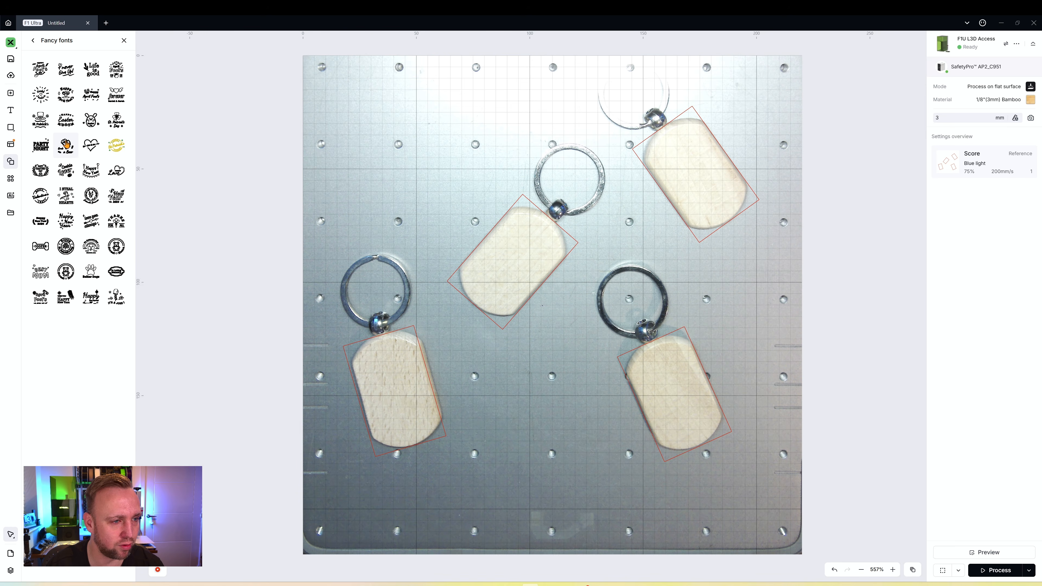
{"action": "left_click", "coordinate": [65, 145]}
{"action": "mouse_move", "coordinate": [537, 341]}
{"action": "left_mouse_down"}
{"action": "mouse_move", "coordinate": [514, 273]}
{"action": "mouse_move", "coordinate": [595, 220]}
{"action": "mouse_move", "coordinate": [551, 335]}
{"action": "left_mouse_up"}
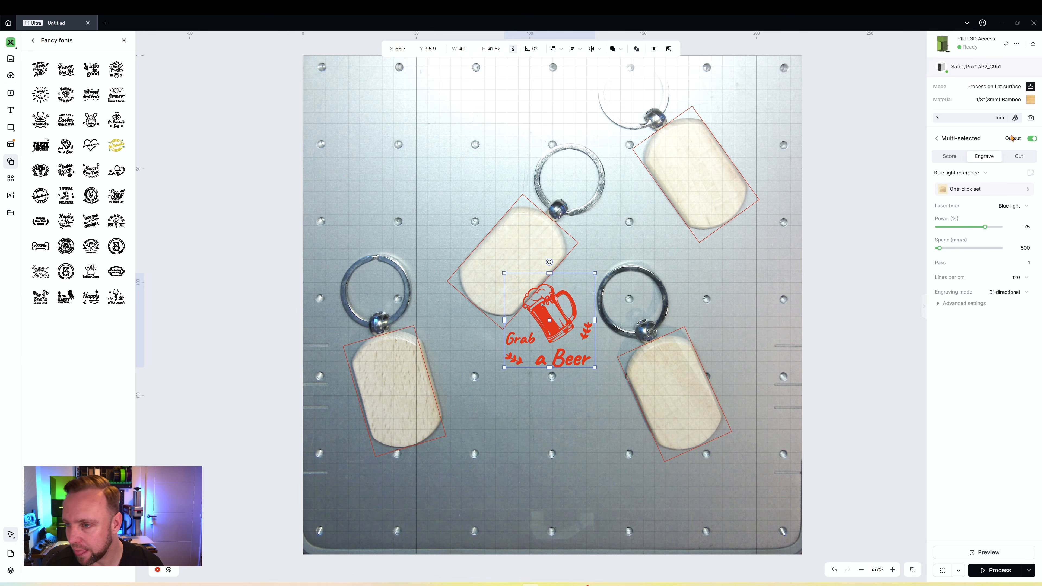
Step: Choose power 85% and speed 500 mm/s for engraving the beer graphic from the bamboo One-click set chart
{"action": "left_click", "coordinate": [980, 191]}
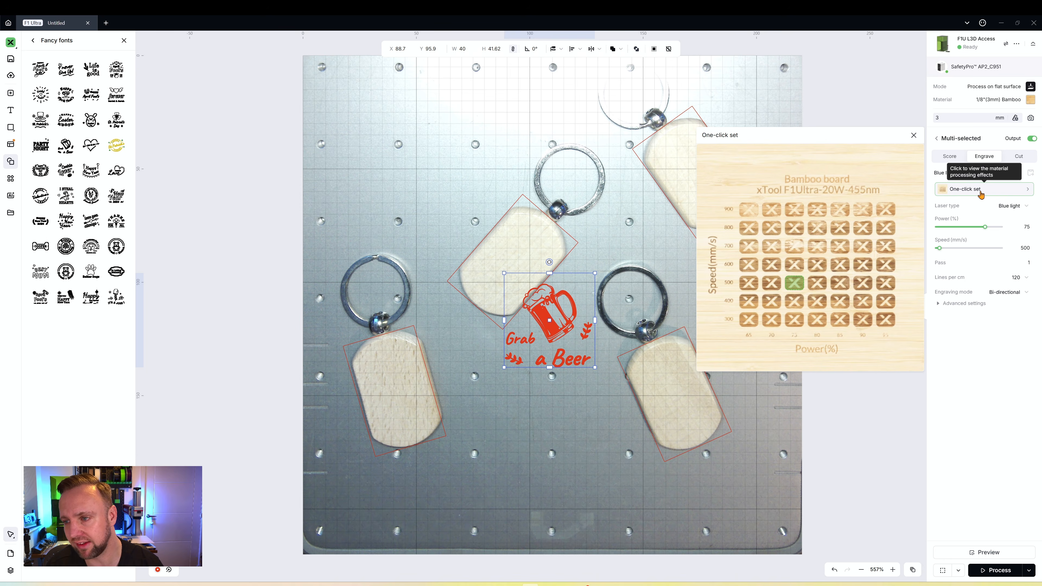
{"action": "left_click", "coordinate": [950, 190]}
{"action": "left_click", "coordinate": [952, 192]}
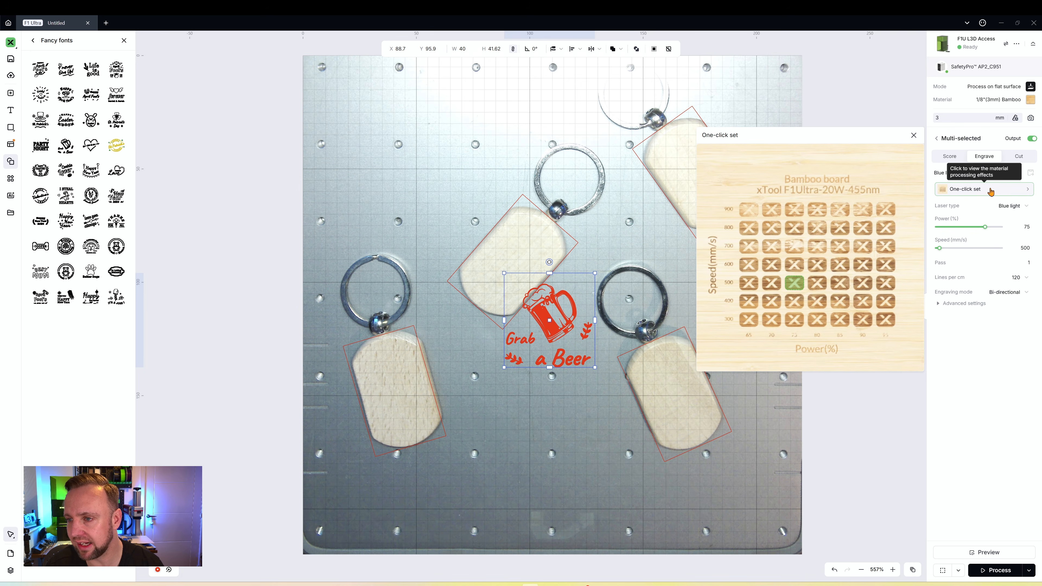
{"action": "left_click", "coordinate": [842, 284]}
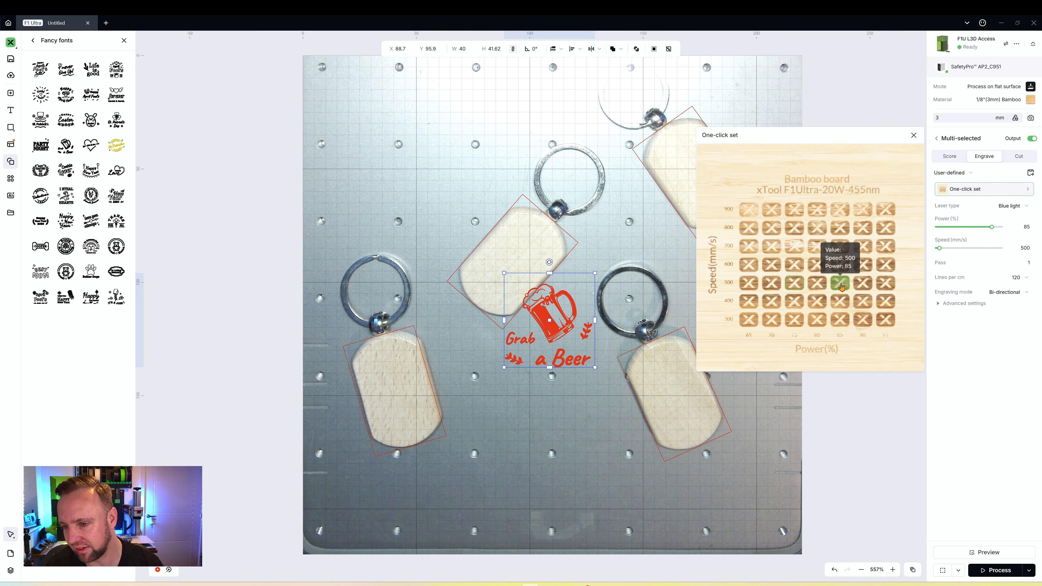
Step: Position the beer graphic over the central keychain blank and rotate it by 41° to follow the blank's tilt
{"action": "left_click_drag", "start_coordinate": [546, 311], "coordinate": [517, 259]}
{"action": "left_click_drag", "start_coordinate": [521, 211], "coordinate": [540, 364]}
{"action": "left_click", "coordinate": [509, 241]}
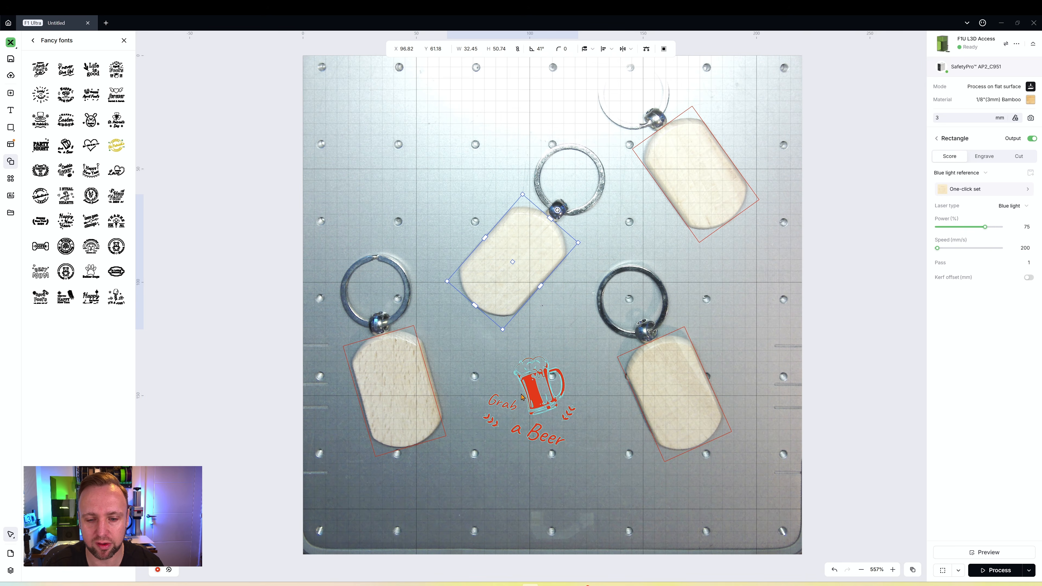
{"action": "left_click", "coordinate": [538, 386]}
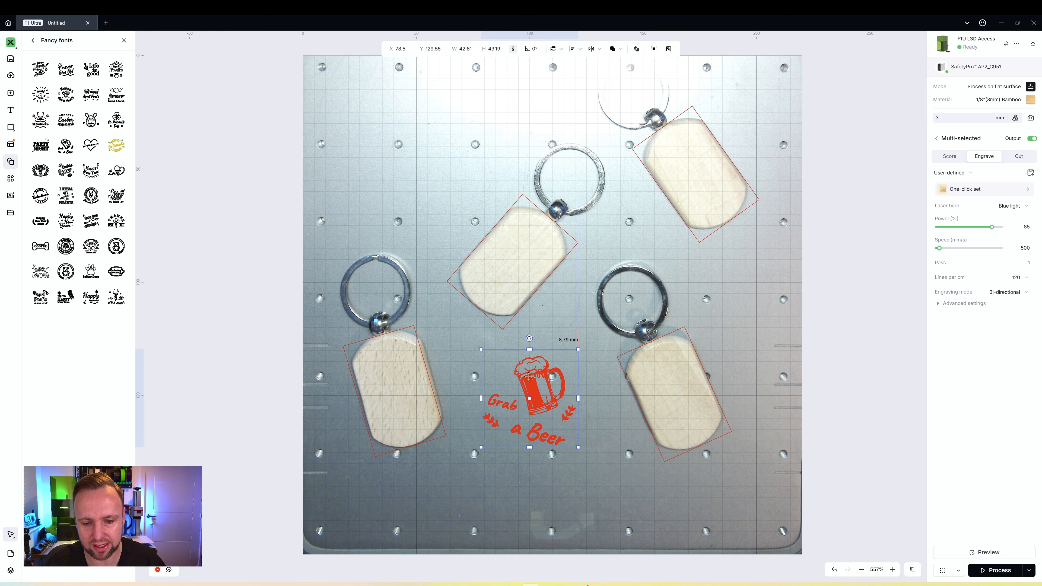
{"action": "left_click_drag", "start_coordinate": [524, 376], "coordinate": [513, 242]}
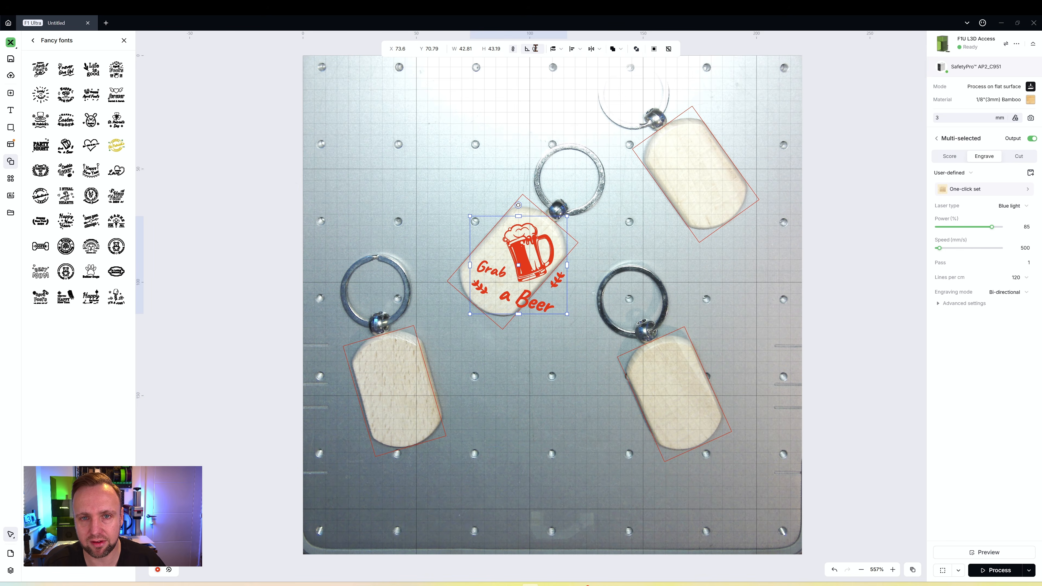
{"action": "type", "text": "41"}
{"action": "key", "text": "Return"}
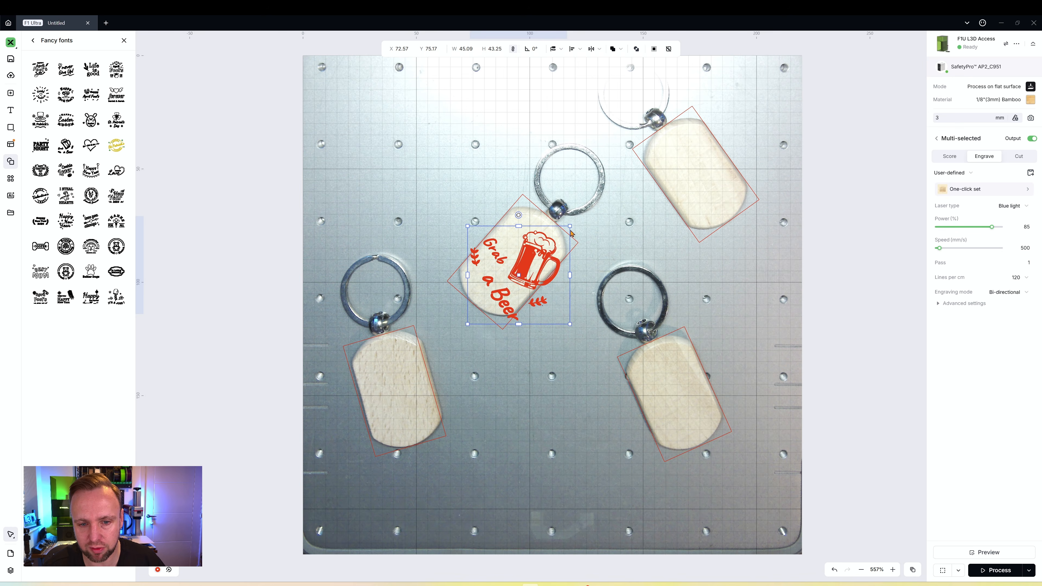
Step: Scale the beer graphic down to about 32.1 × 30.8 mm and centre it within the tilted keychain blank
{"action": "left_click_drag", "start_coordinate": [522, 279], "coordinate": [524, 265]}
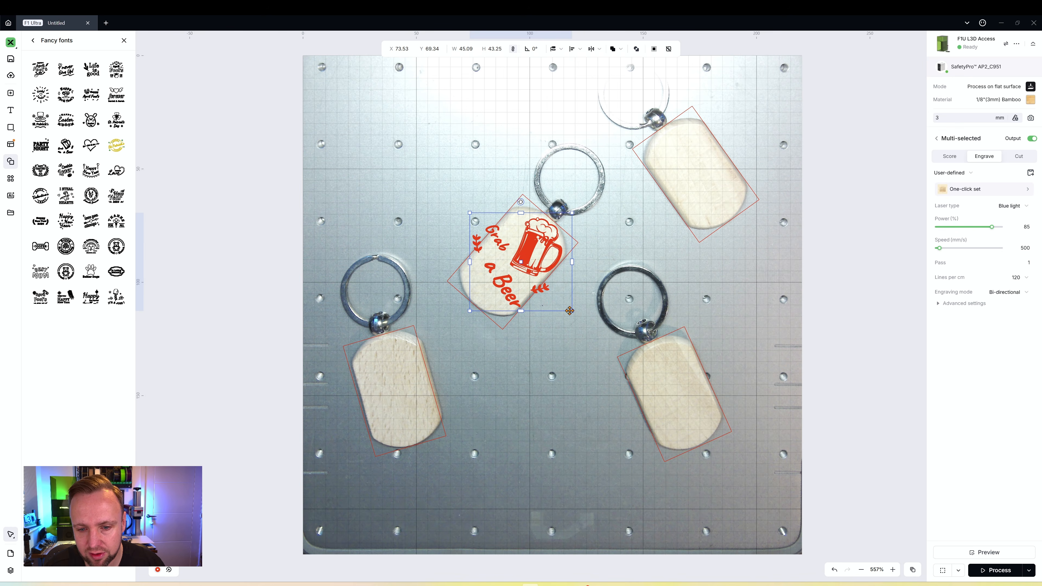
{"action": "left_click_drag", "start_coordinate": [570, 312], "coordinate": [546, 288]}
{"action": "left_click_drag", "start_coordinate": [527, 251], "coordinate": [532, 269]}
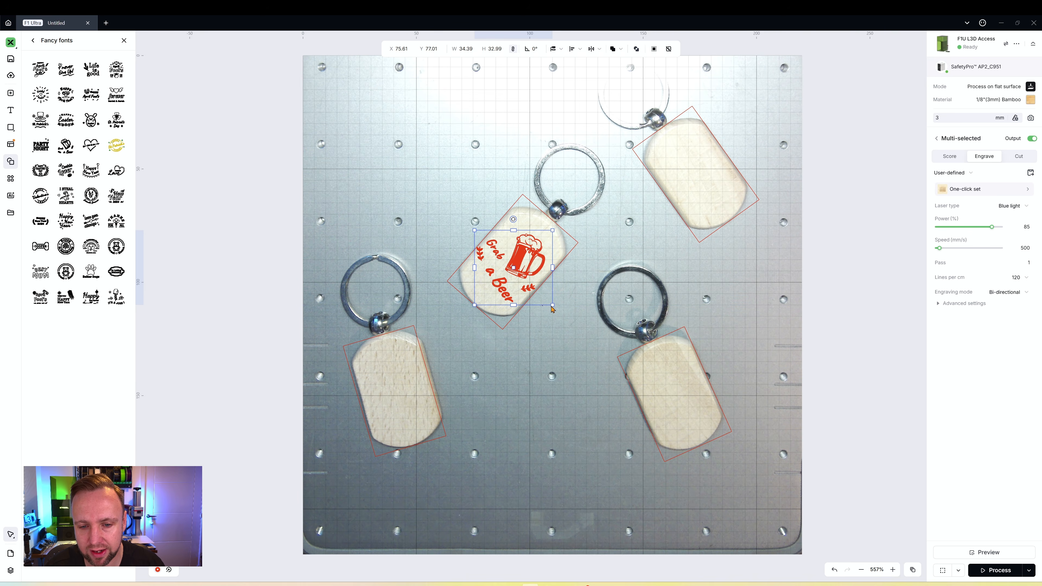
{"action": "left_click_drag", "start_coordinate": [552, 305], "coordinate": [532, 282]}
{"action": "scroll", "coordinate": [521, 273], "scroll_direction": "up", "scroll_amount": 5}
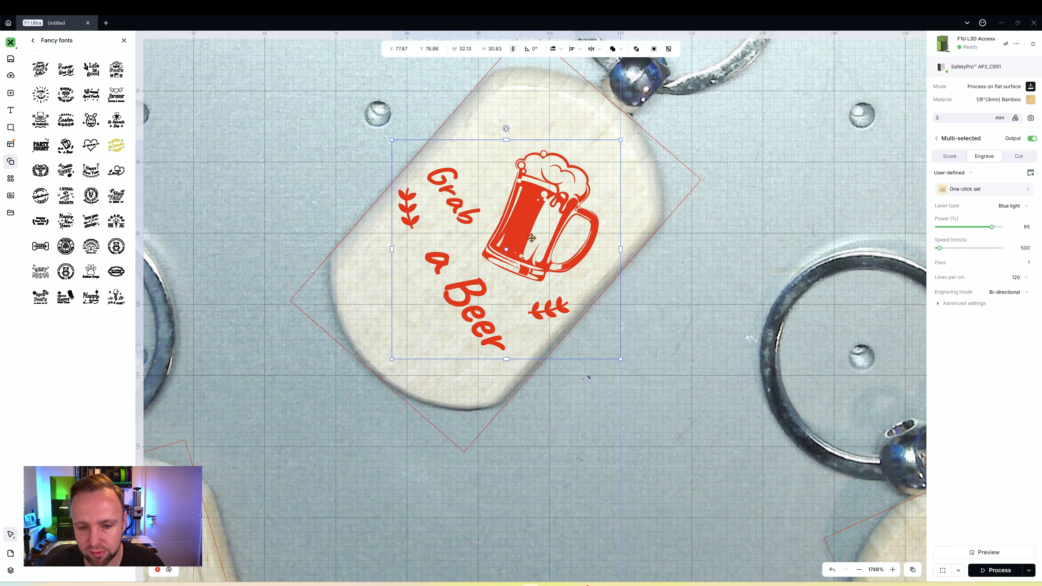
{"action": "left_click_drag", "start_coordinate": [533, 238], "coordinate": [531, 235]}
{"action": "scroll", "coordinate": [531, 235], "scroll_direction": "down", "scroll_amount": 5}
{"action": "left_click", "coordinate": [549, 300]}
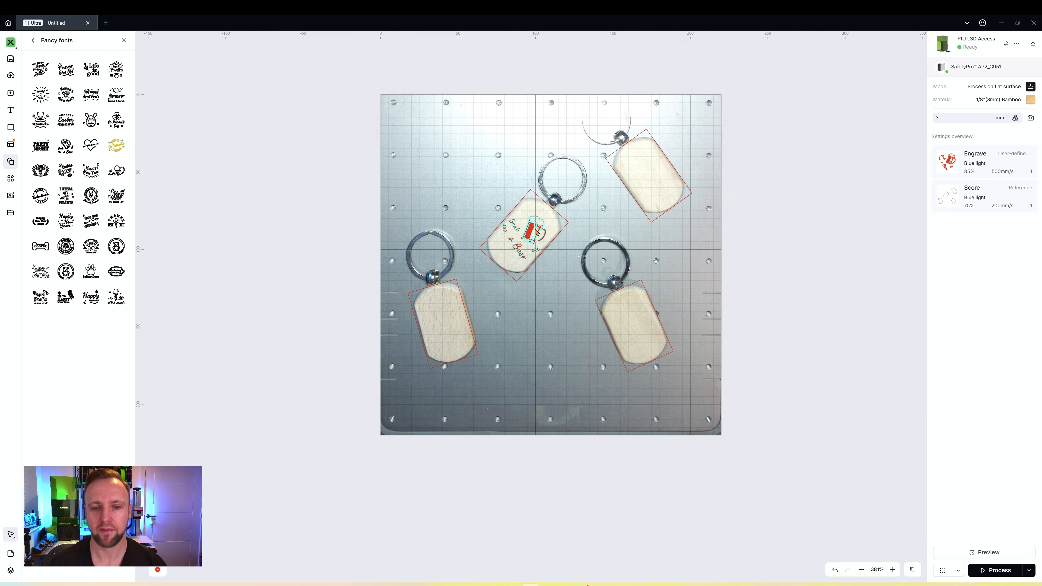
Step: Batch fill the other keychain blanks with the "Grab a Beer" graphic from the central blank
{"action": "scroll", "coordinate": [536, 232], "scroll_direction": "up", "scroll_amount": 3}
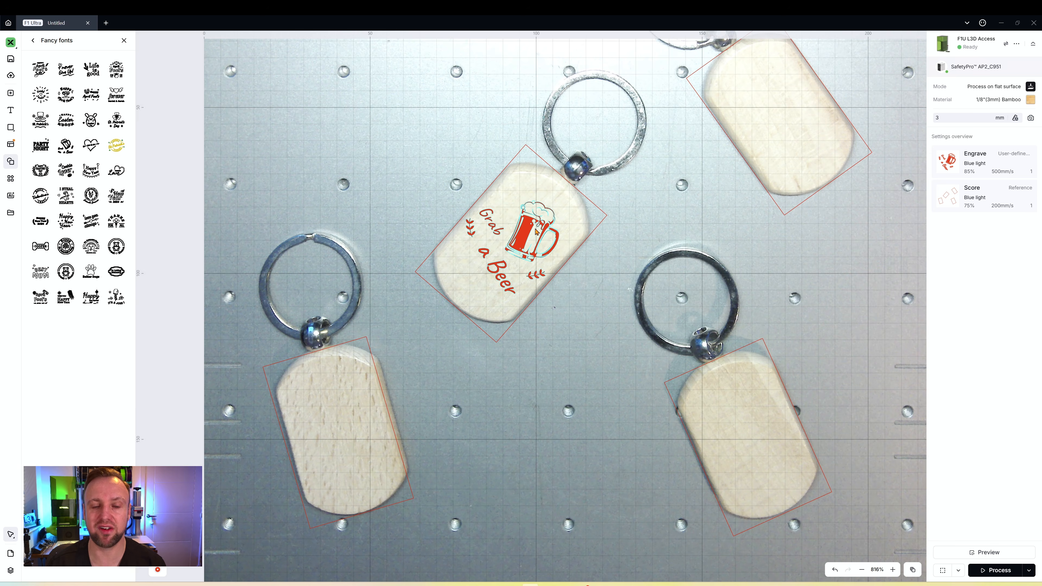
{"action": "scroll", "coordinate": [536, 232], "scroll_direction": "down", "scroll_amount": 3}
{"action": "left_click", "coordinate": [539, 207]}
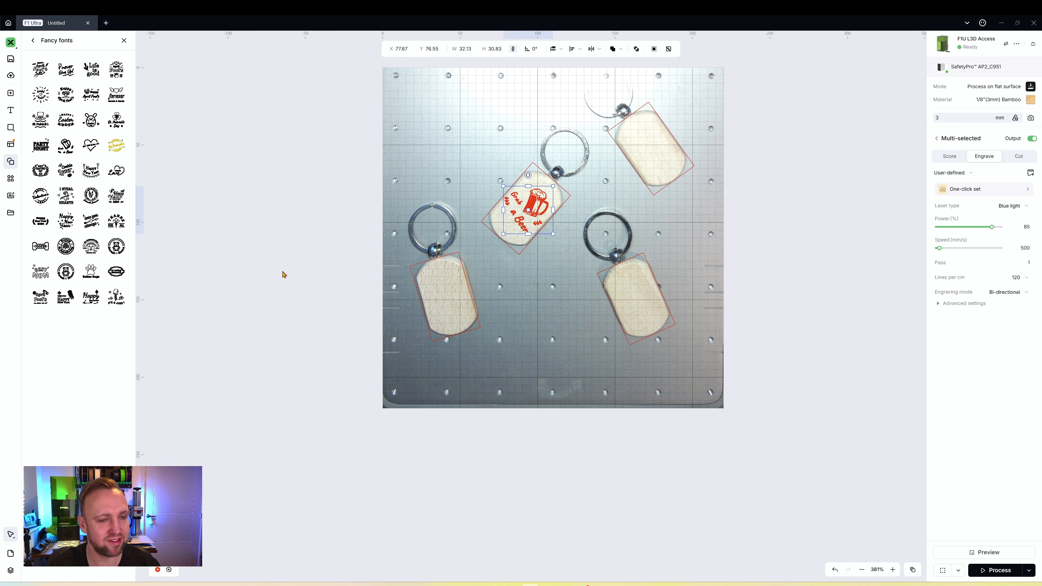
{"action": "left_click", "coordinate": [334, 206]}
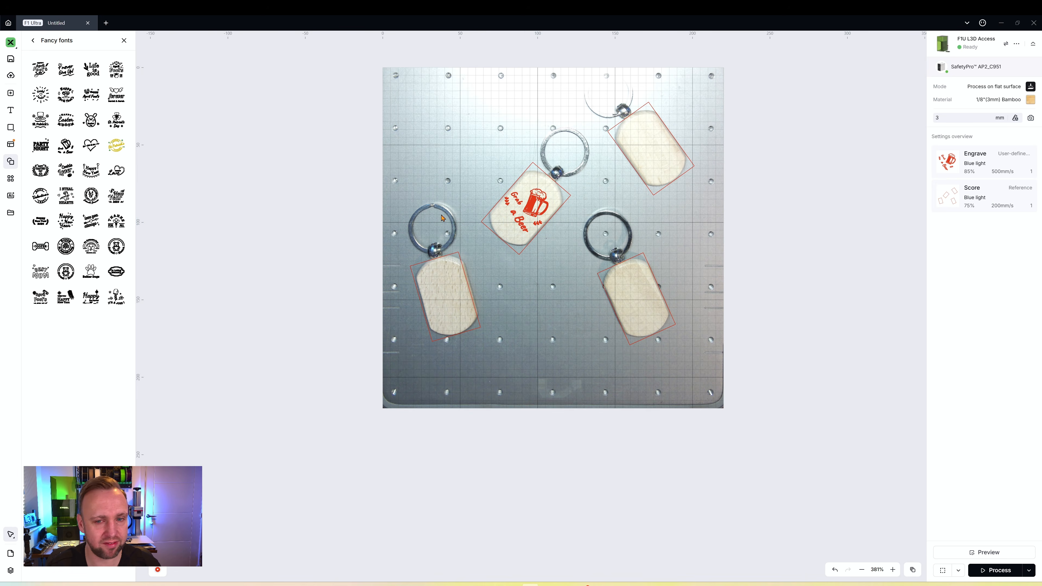
{"action": "left_click", "coordinate": [522, 209]}
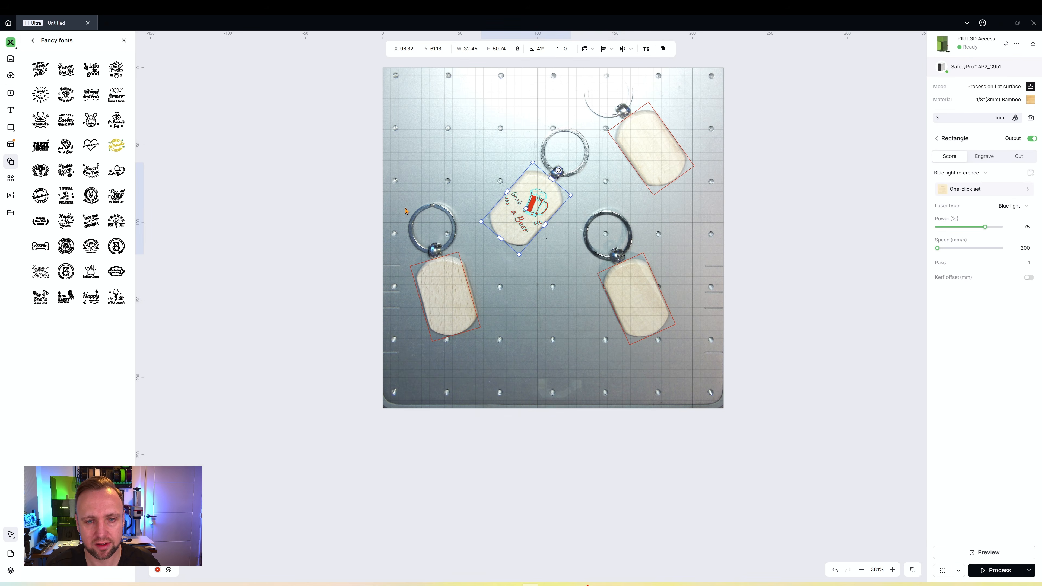
{"action": "key", "text": "Escape"}
{"action": "left_click", "coordinate": [538, 208]}
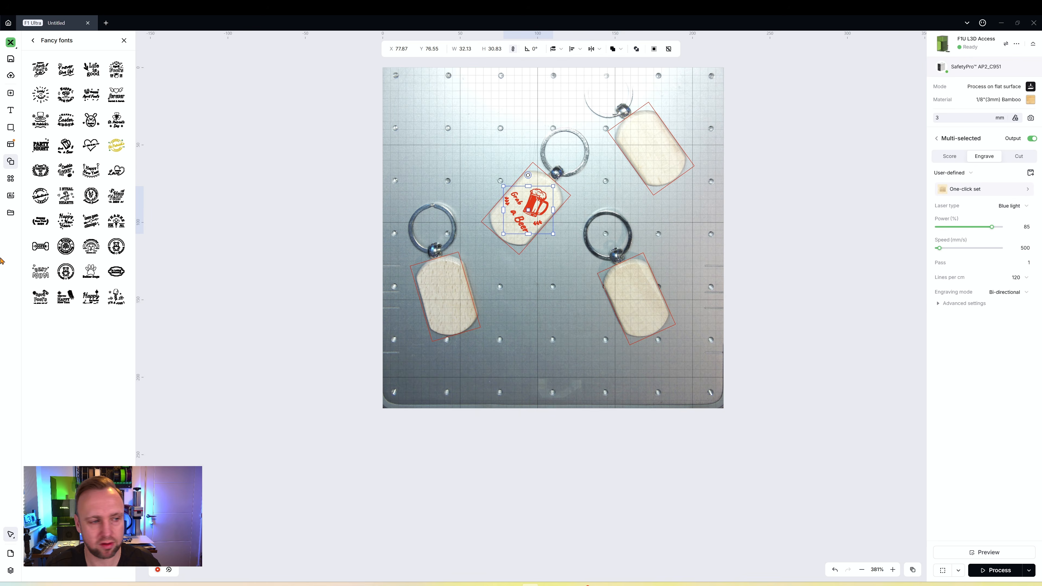
{"action": "left_click", "coordinate": [10, 181]}
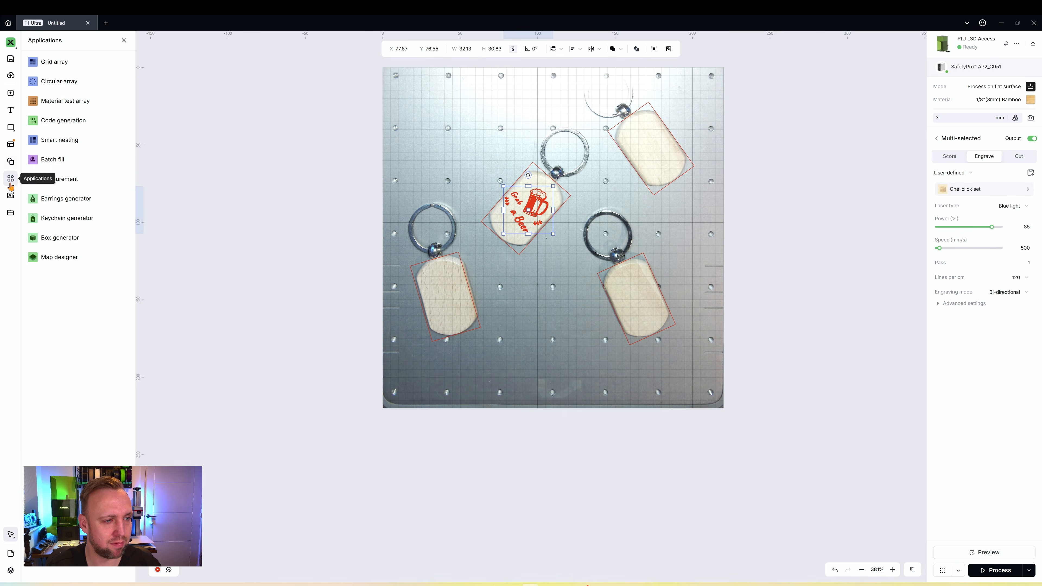
{"action": "left_click", "coordinate": [53, 159]}
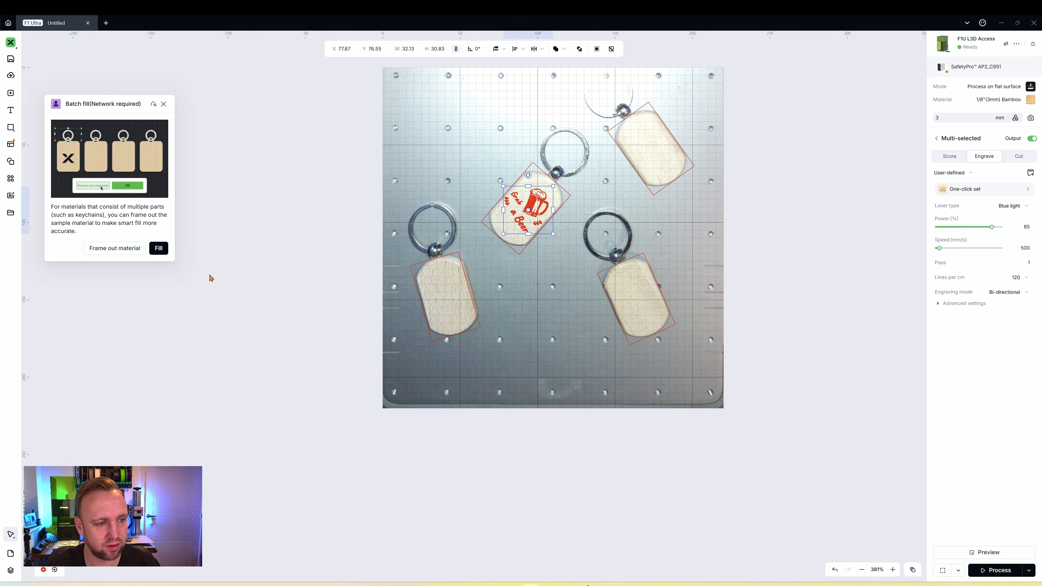
{"action": "left_click", "coordinate": [159, 249]}
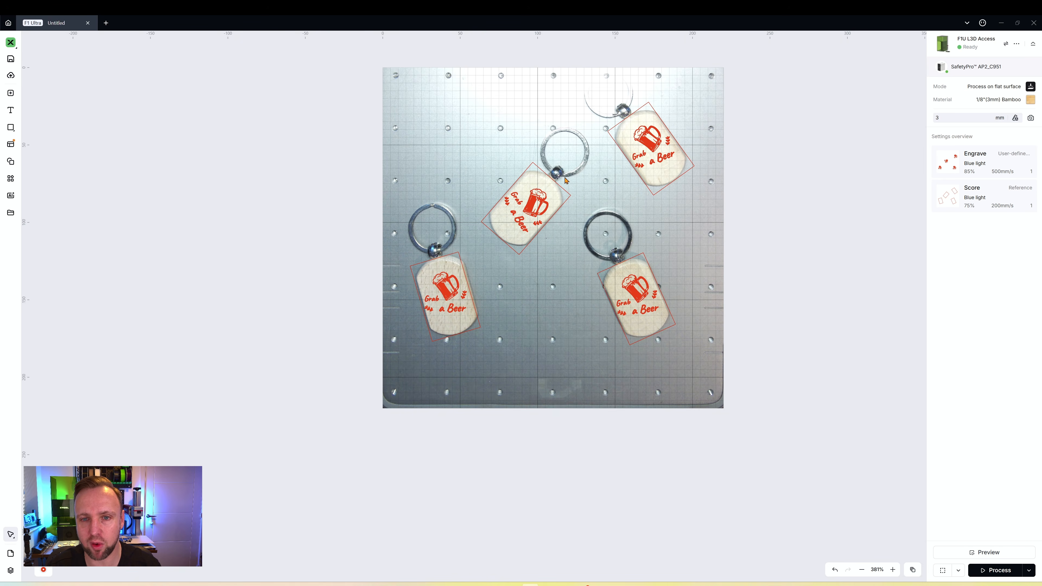
Step: Exclude the scored rectangular outlines around the keychains from output and start processing the engravings
{"action": "scroll", "coordinate": [563, 197], "scroll_direction": "up", "scroll_amount": 3}
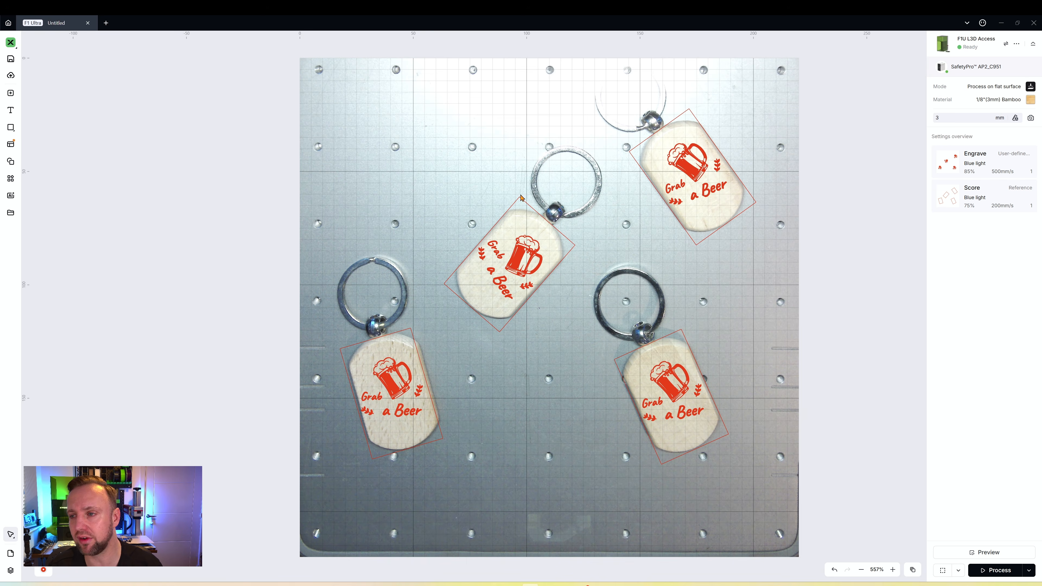
{"action": "scroll", "coordinate": [477, 224], "scroll_direction": "down", "scroll_amount": 3}
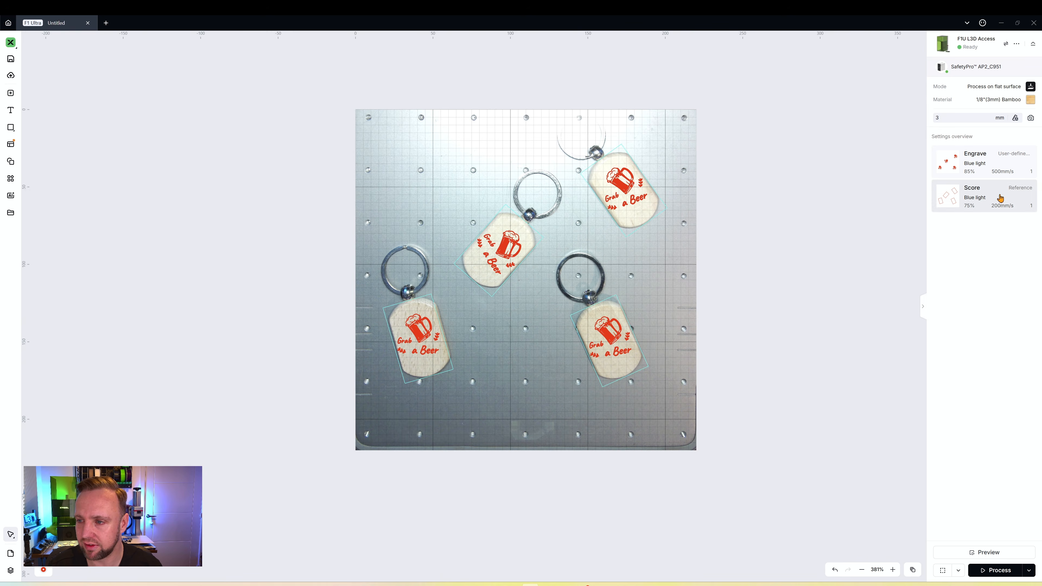
{"action": "key", "text": "ctrl+a"}
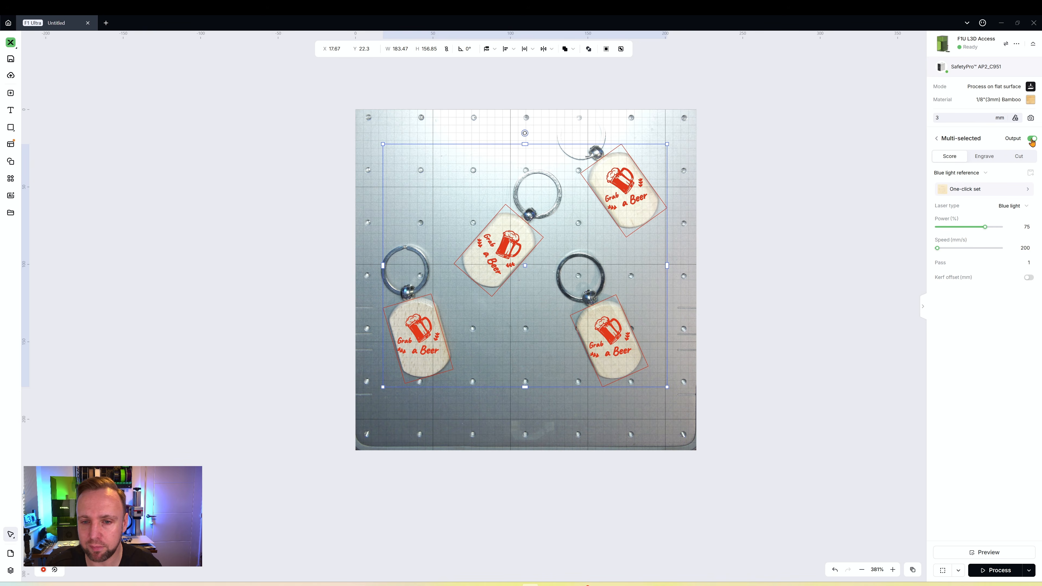
{"action": "left_click", "coordinate": [802, 233]}
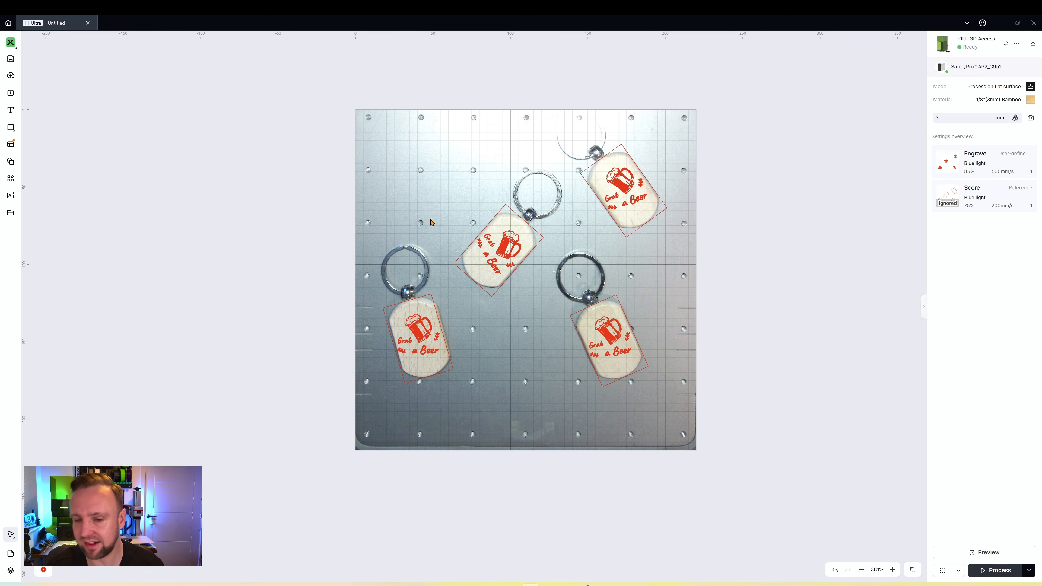
{"action": "left_click", "coordinate": [997, 570]}
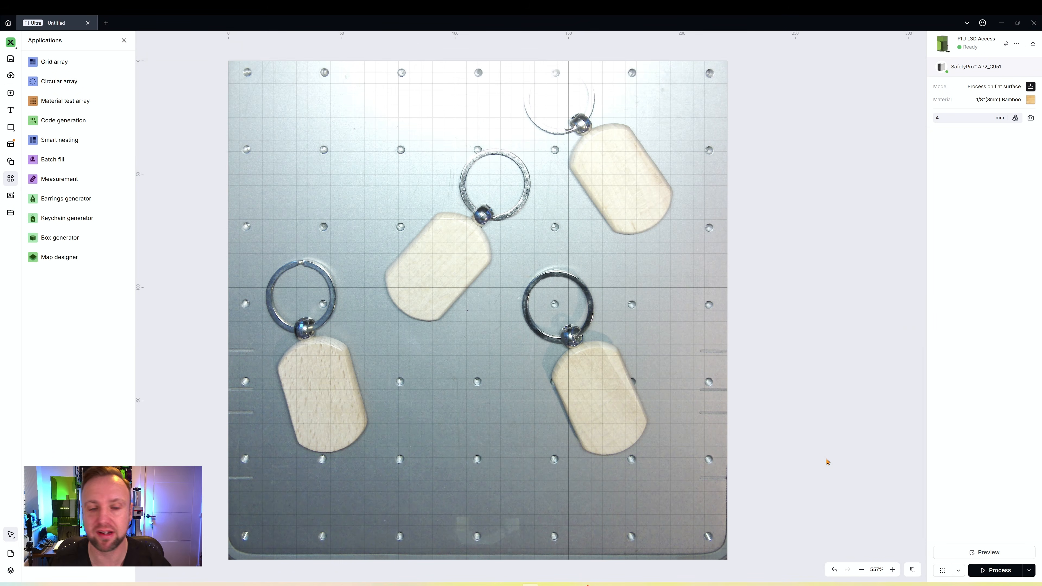
Step: Search the material library for "3mm" and apply 1/8"(3mm) Basswood Plywood as the material
{"action": "mouse_move", "coordinate": [50, 227]}
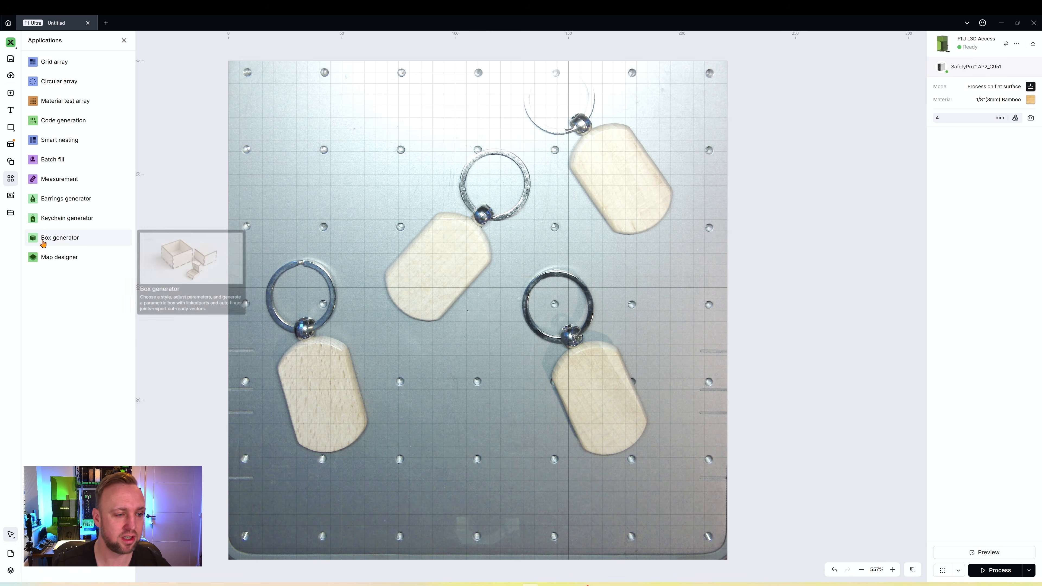
{"action": "left_click", "coordinate": [1001, 101]}
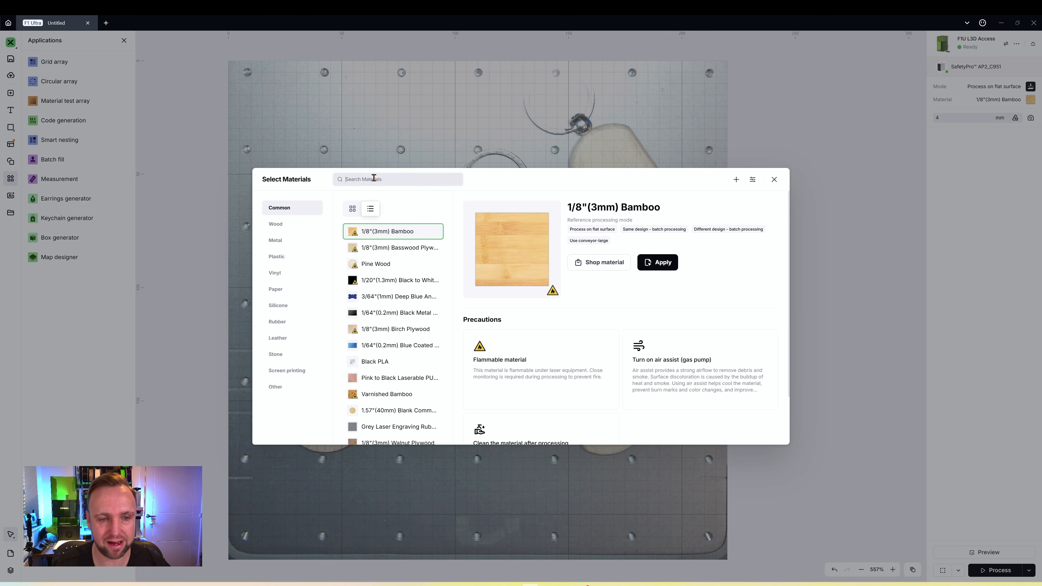
{"action": "left_click", "coordinate": [373, 178]}
{"action": "type", "text": "3mm"}
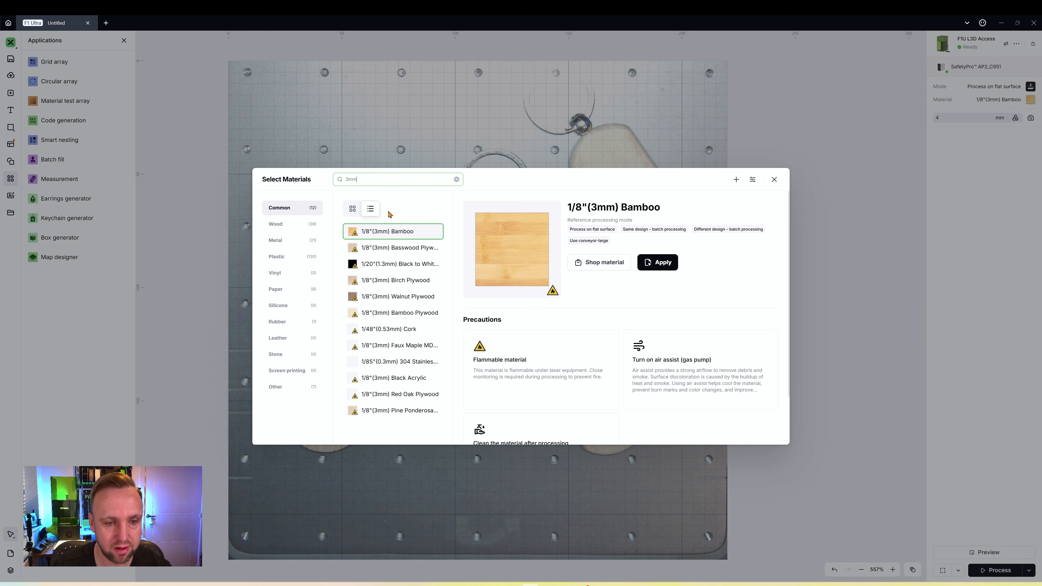
{"action": "left_click", "coordinate": [384, 250]}
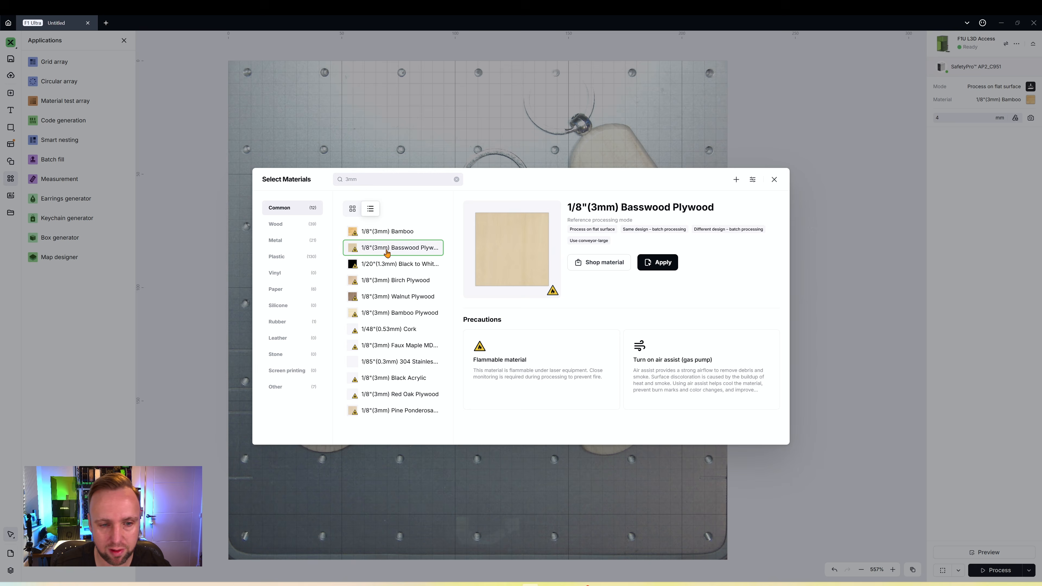
{"action": "left_click", "coordinate": [663, 264]}
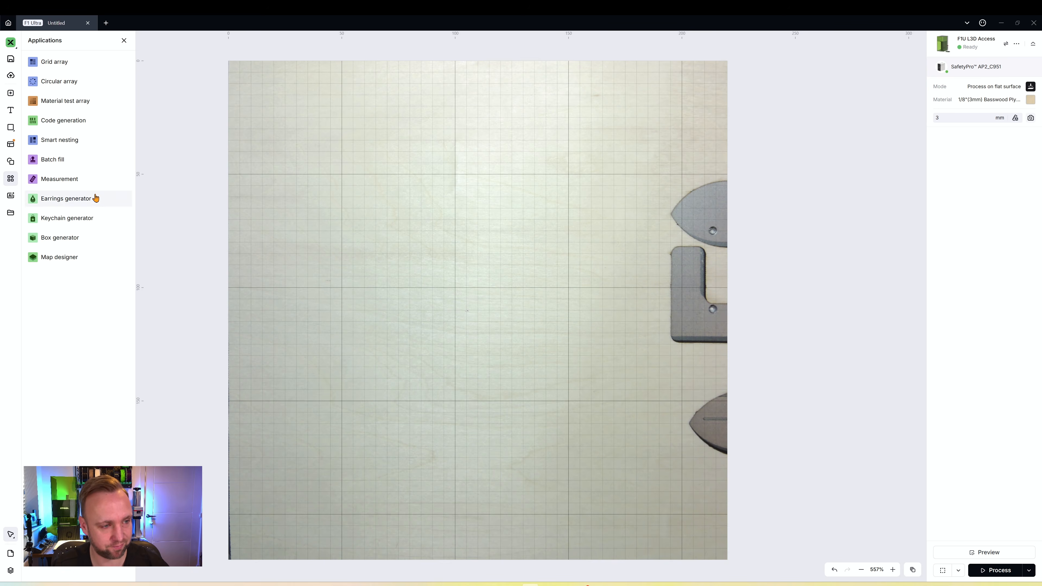
Step: Open the Box generator application
{"action": "left_click", "coordinate": [59, 238]}
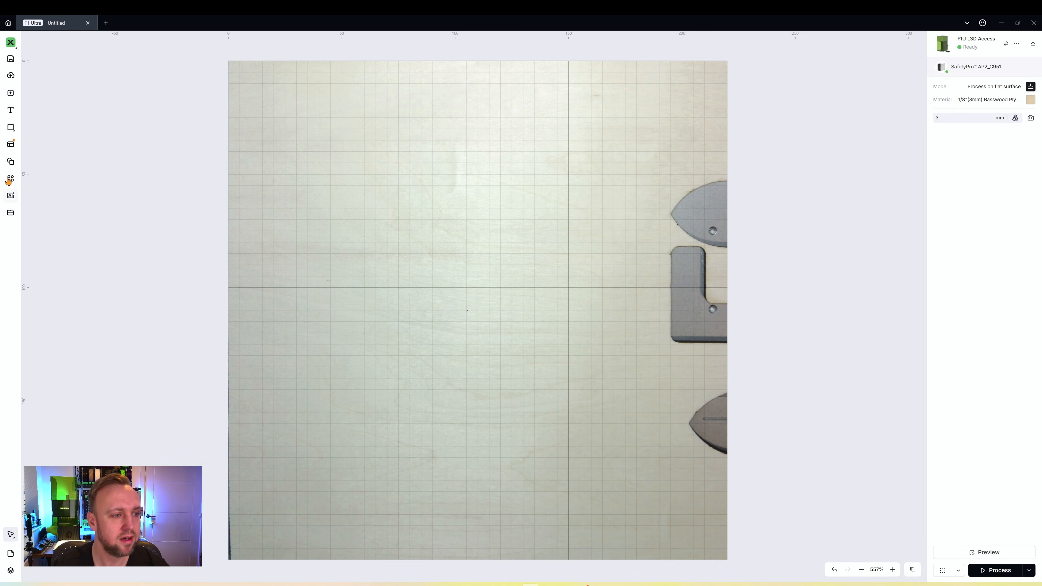
{"action": "left_click", "coordinate": [9, 180]}
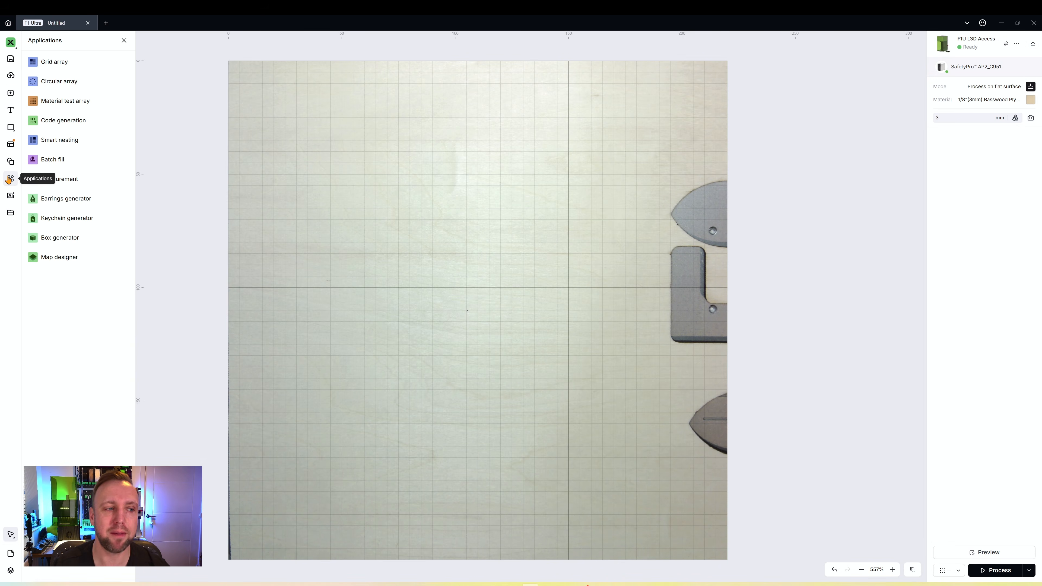
{"action": "mouse_move", "coordinate": [57, 239]}
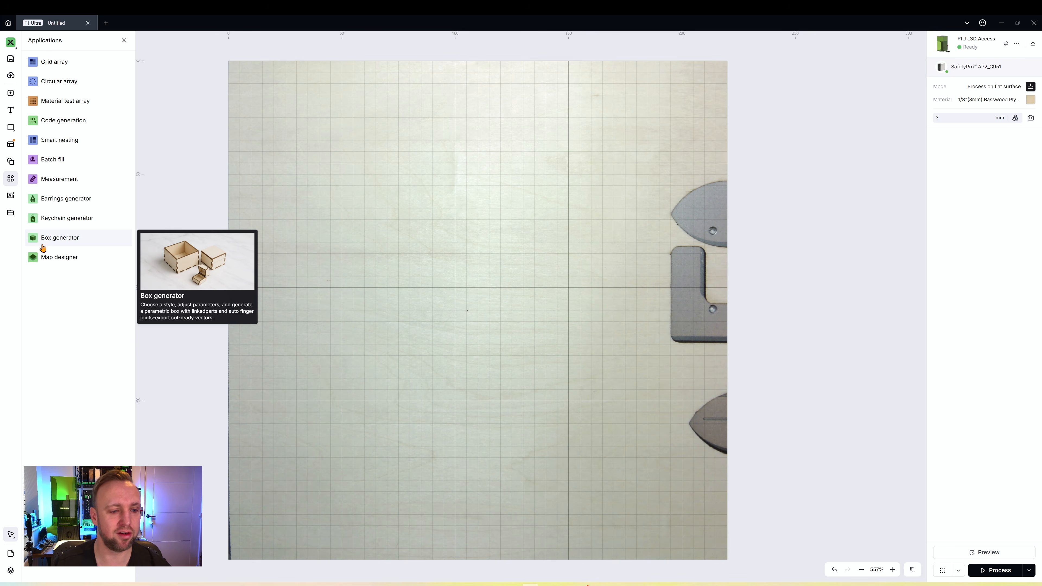
{"action": "left_click", "coordinate": [67, 243]}
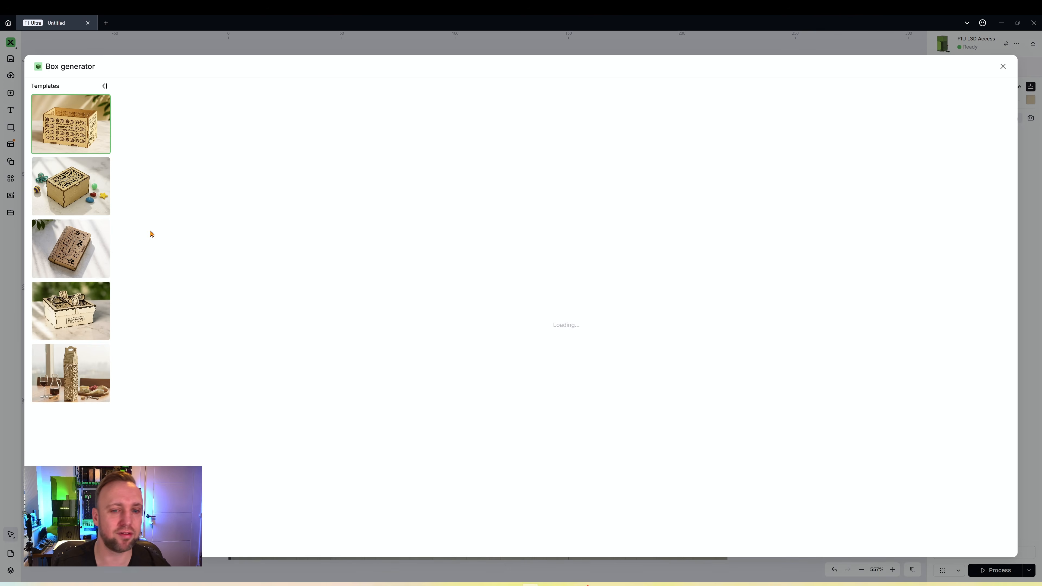
Step: Compare the Sliding Lid Box, Book Box and Wine Box templates and return to the Open Box template
{"action": "left_click", "coordinate": [80, 200]}
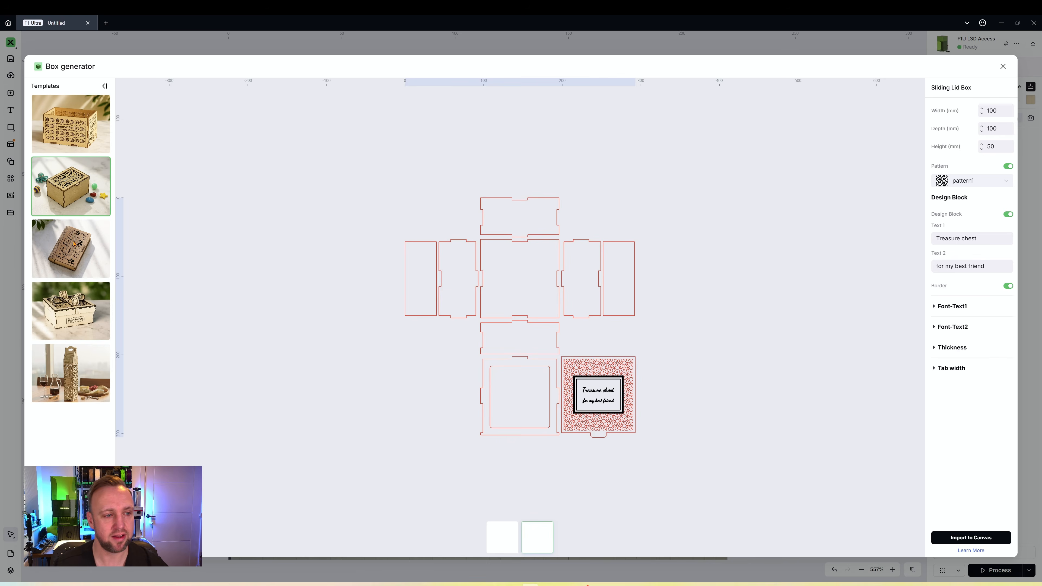
{"action": "left_click", "coordinate": [76, 251]}
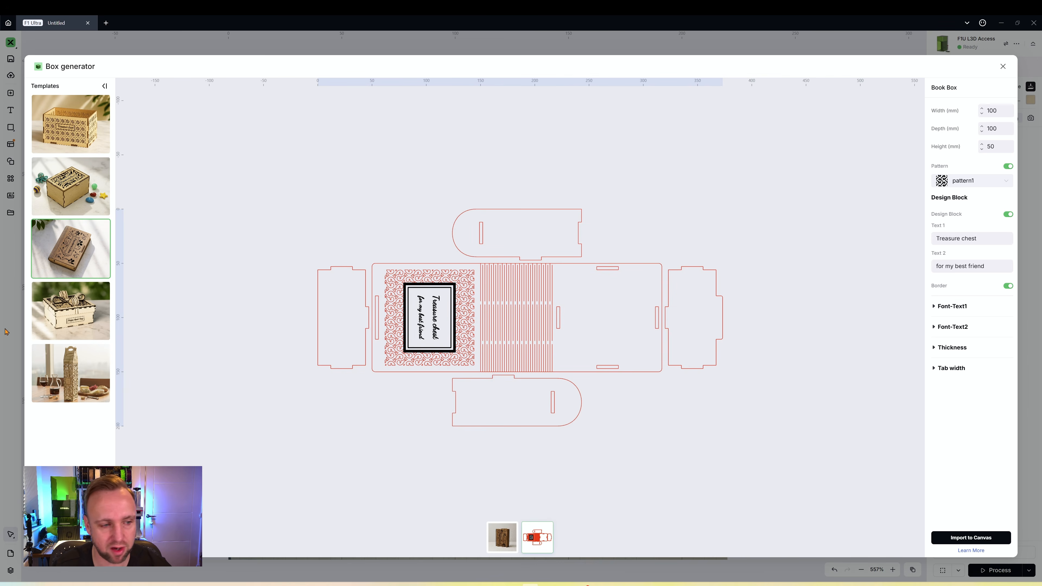
{"action": "left_click", "coordinate": [56, 316]}
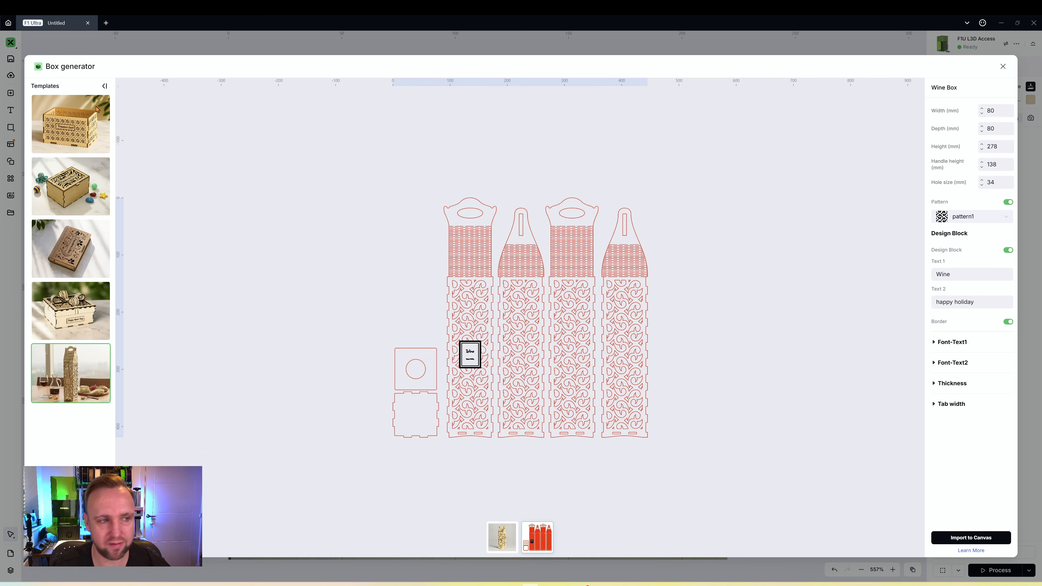
{"action": "left_click", "coordinate": [85, 120]}
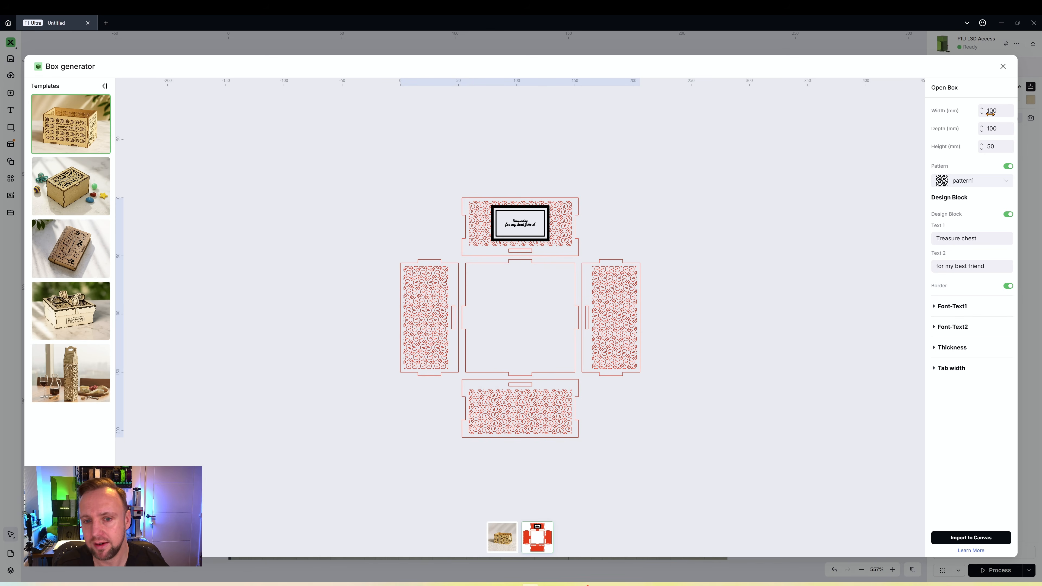
Step: Set the Open Box width to 100 mm and turn off its panel pattern after browsing the pattern options
{"action": "left_click", "coordinate": [982, 115]}
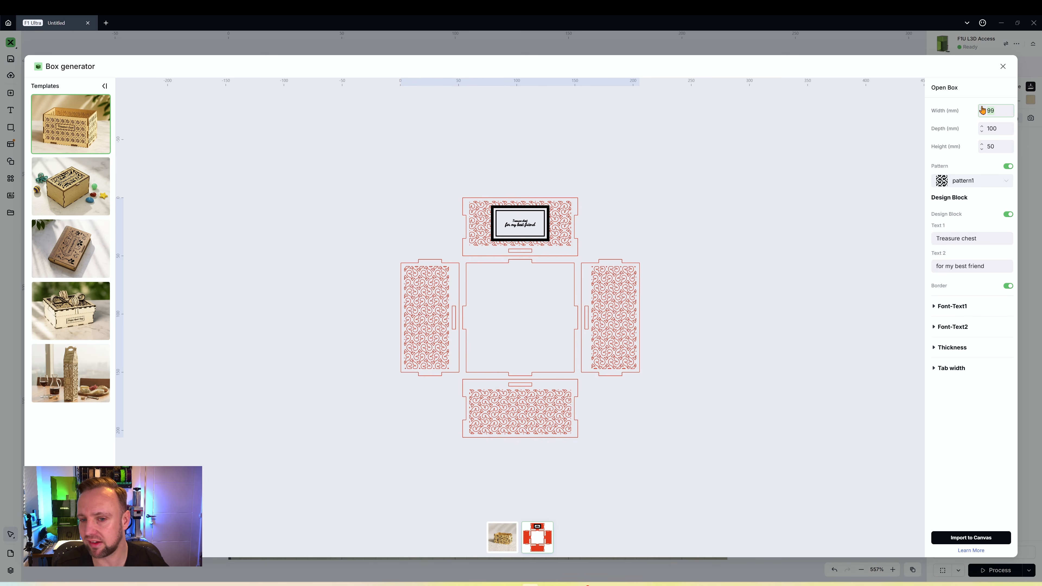
{"action": "key", "text": "Up"}
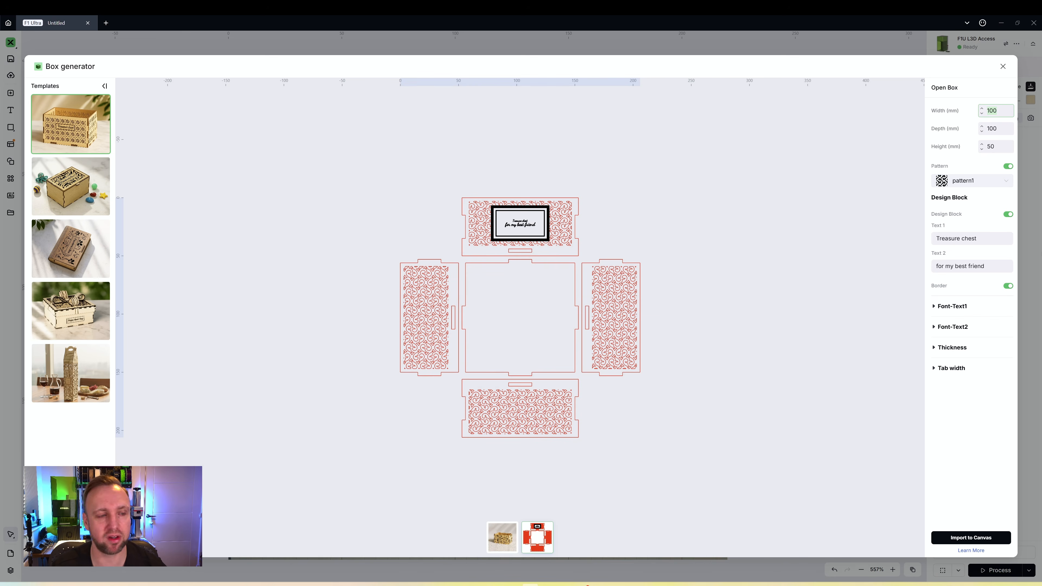
{"action": "left_click", "coordinate": [1007, 167]}
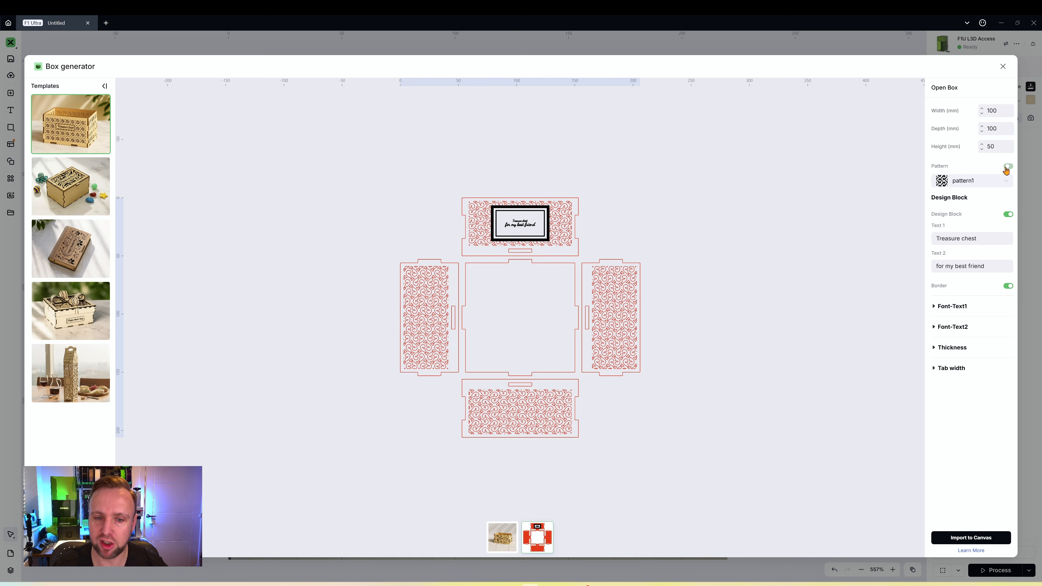
{"action": "left_click", "coordinate": [1007, 166]}
{"action": "left_click", "coordinate": [985, 181]}
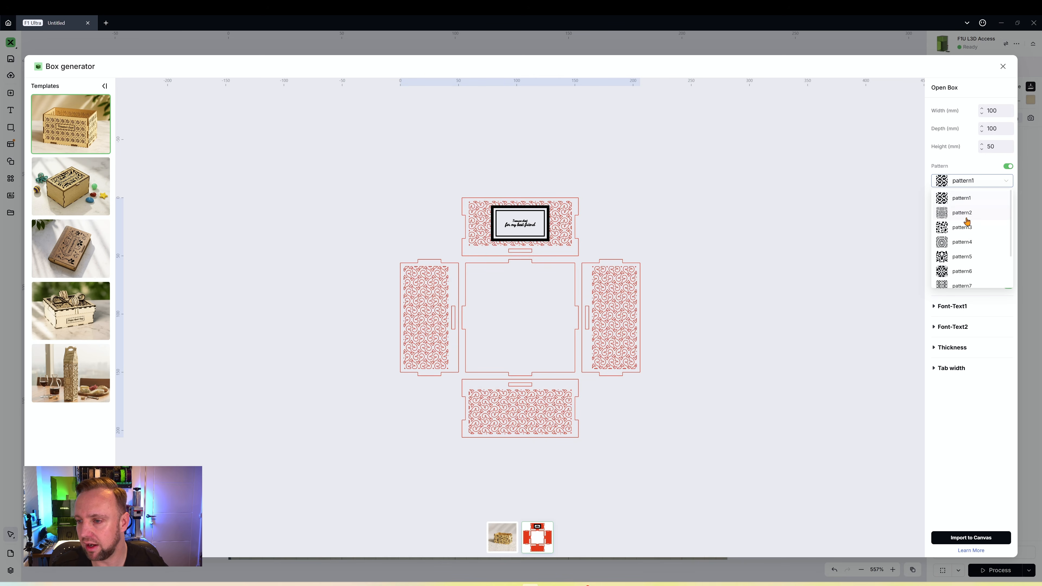
{"action": "scroll", "coordinate": [979, 236], "scroll_direction": "down", "scroll_amount": 2}
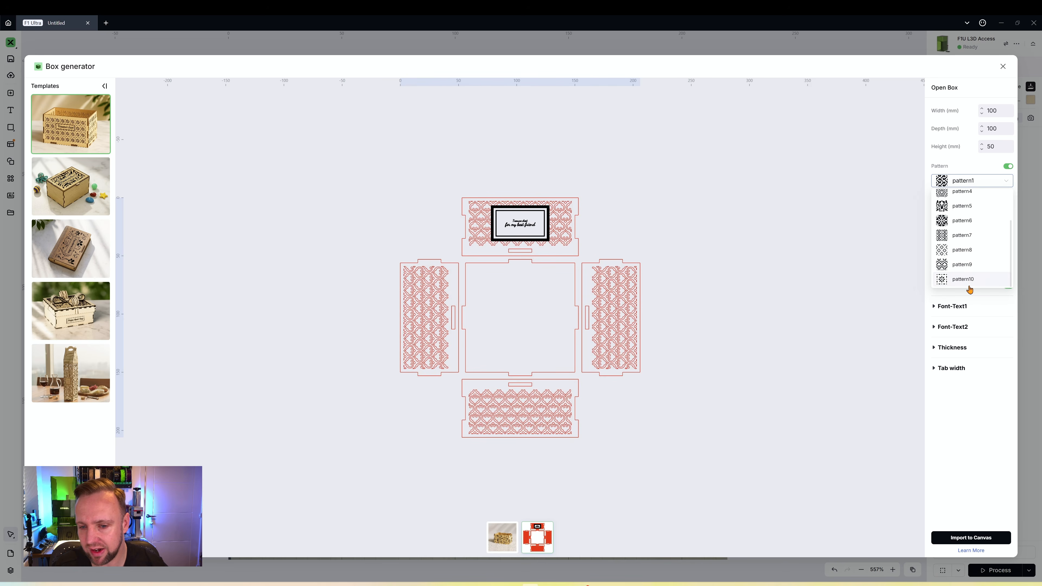
{"action": "left_click", "coordinate": [1008, 166]}
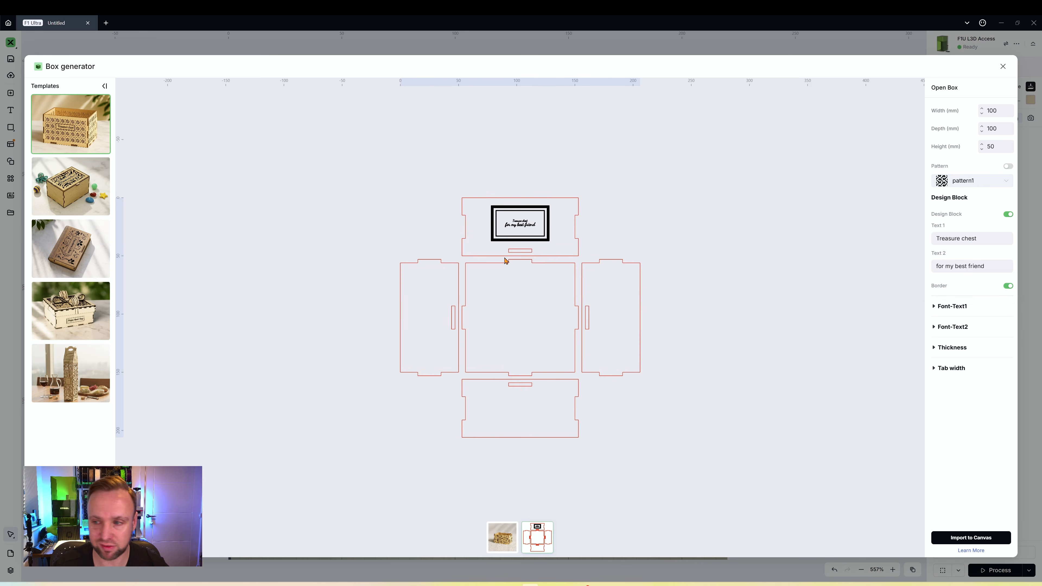
Step: Try "Hello" in place of "Treasure chest" as the design block's first text line, and clear it
{"action": "left_click_drag", "start_coordinate": [1009, 238], "coordinate": [927, 240]}
{"action": "left_click", "coordinate": [1008, 214]}
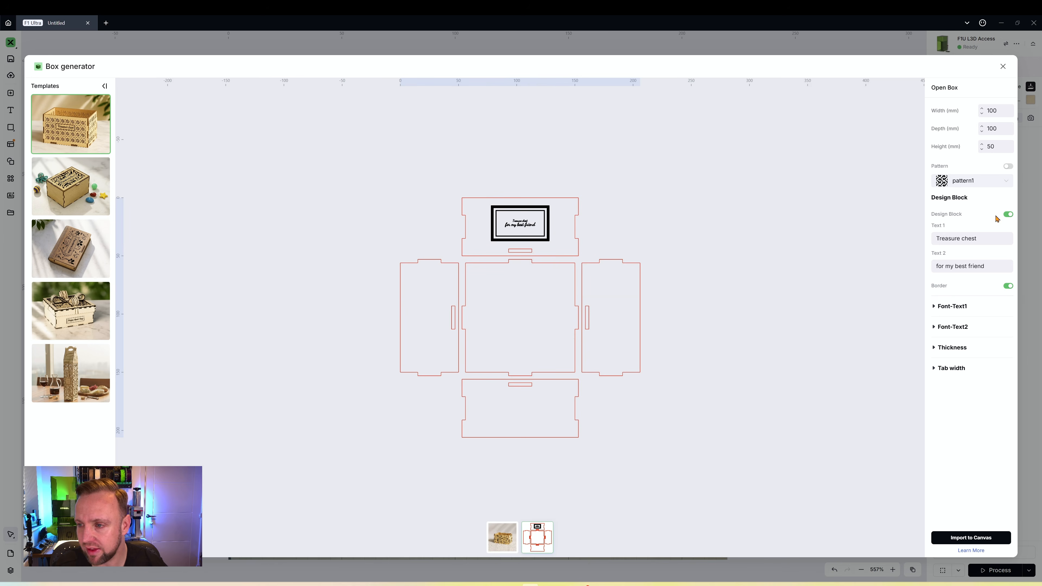
{"action": "triple_click", "coordinate": [958, 239]}
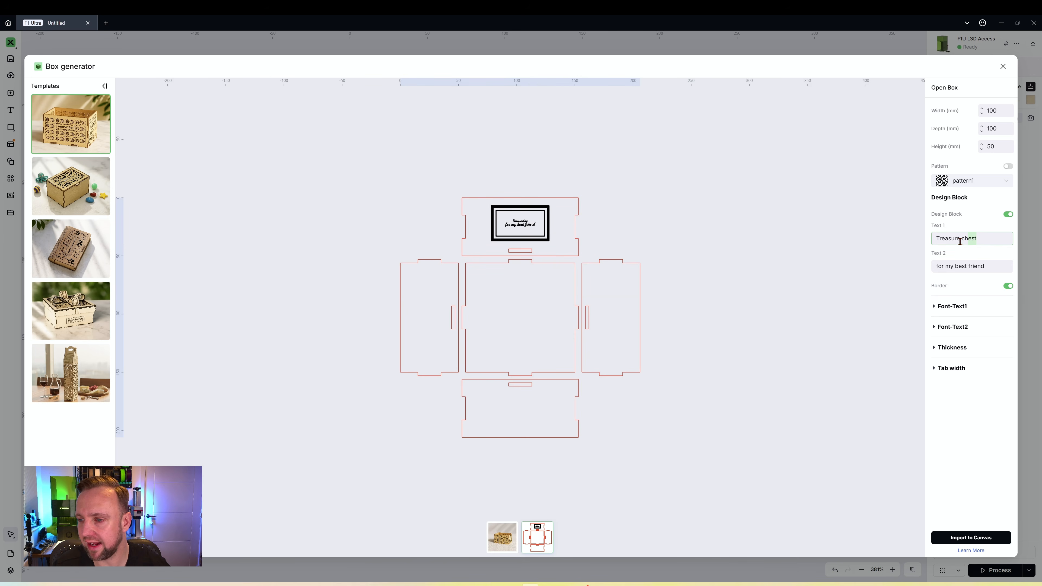
{"action": "type", "text": "Hell"}
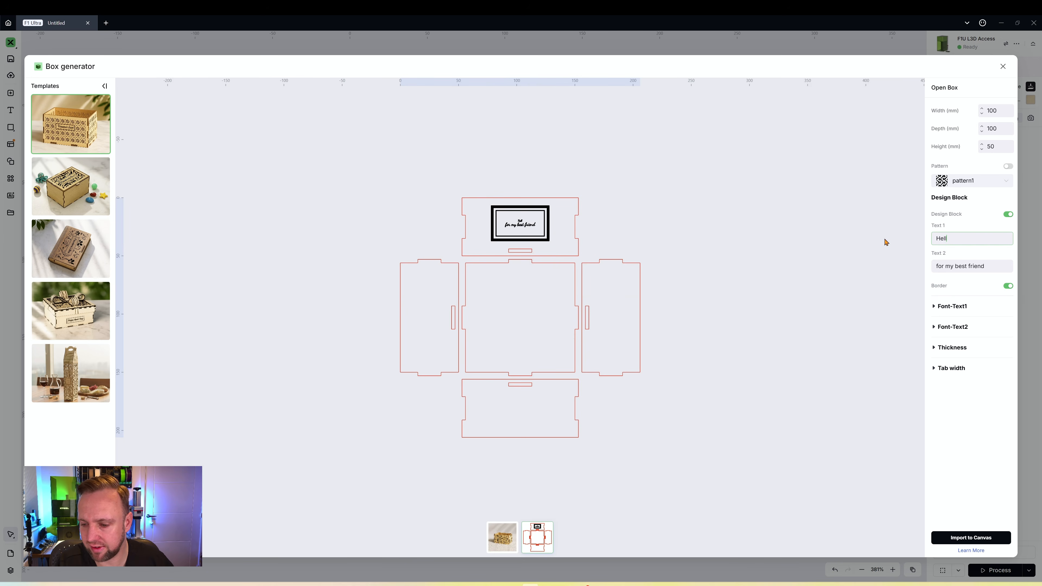
{"action": "type", "text": "o"}
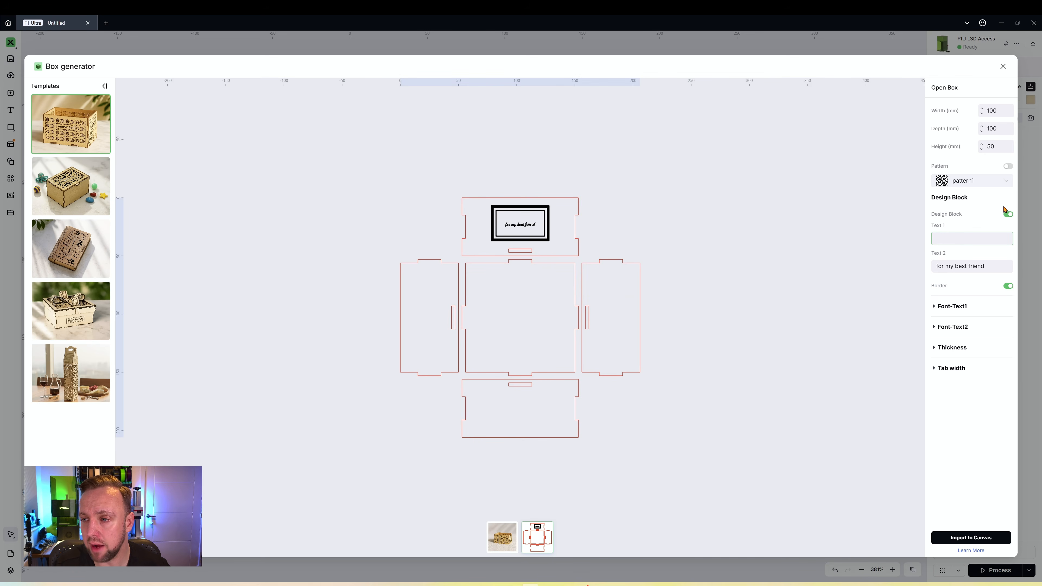
Step: Turn off the Open Box's design block and border, and import the box panels to the canvas
{"action": "left_click", "coordinate": [1007, 214]}
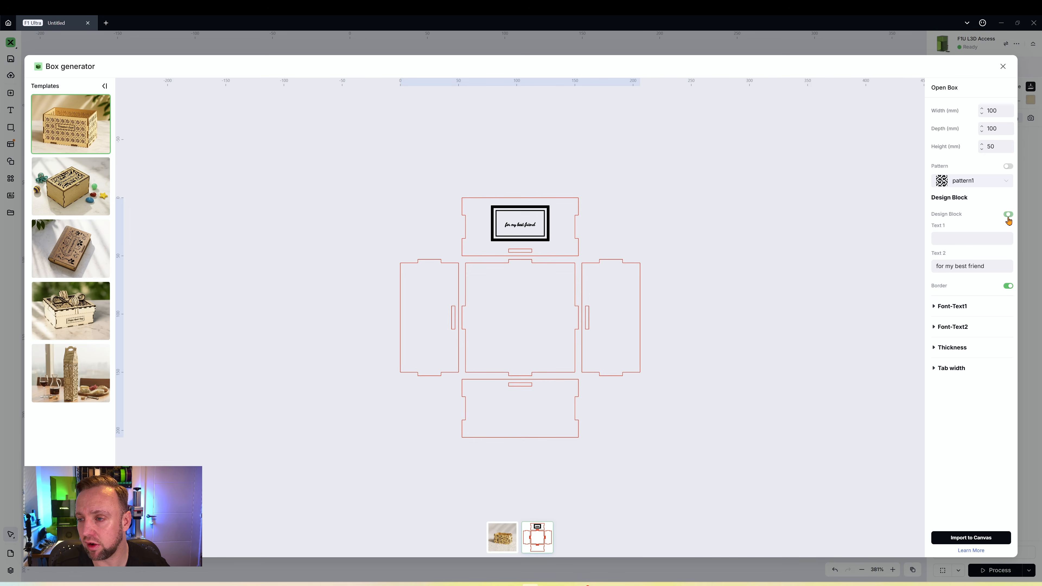
{"action": "left_click", "coordinate": [1008, 286]}
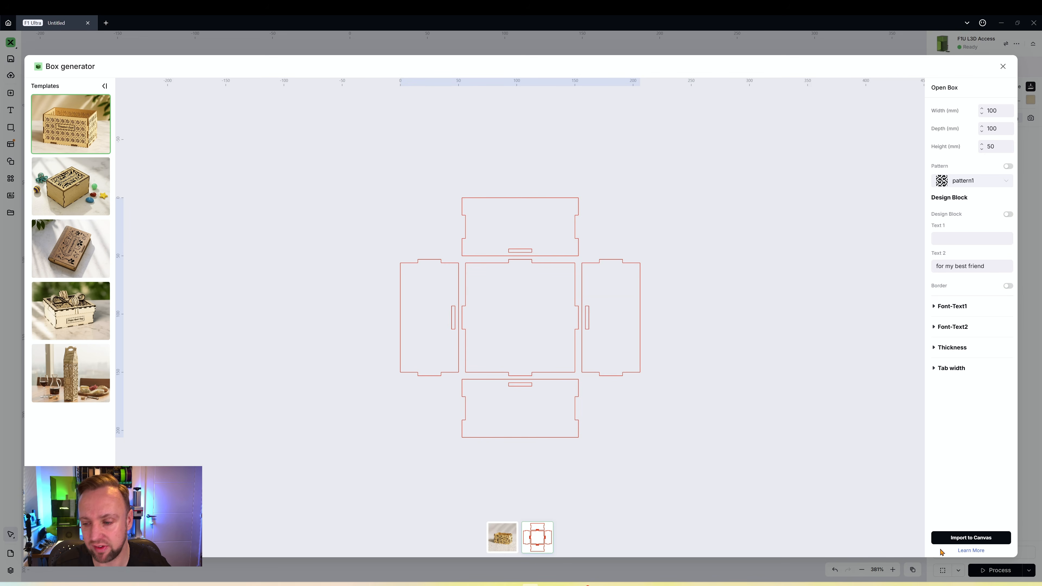
{"action": "left_click", "coordinate": [987, 538]}
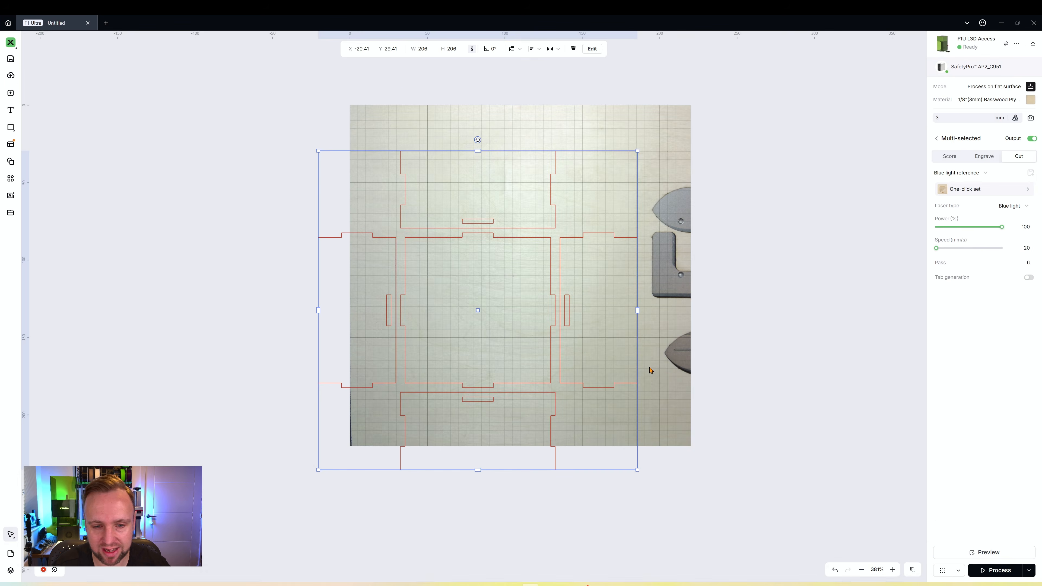
Step: Scale the box layout down proportionally to about 153 × 153 mm and centre it on the work area
{"action": "left_click_drag", "start_coordinate": [463, 249], "coordinate": [504, 212]}
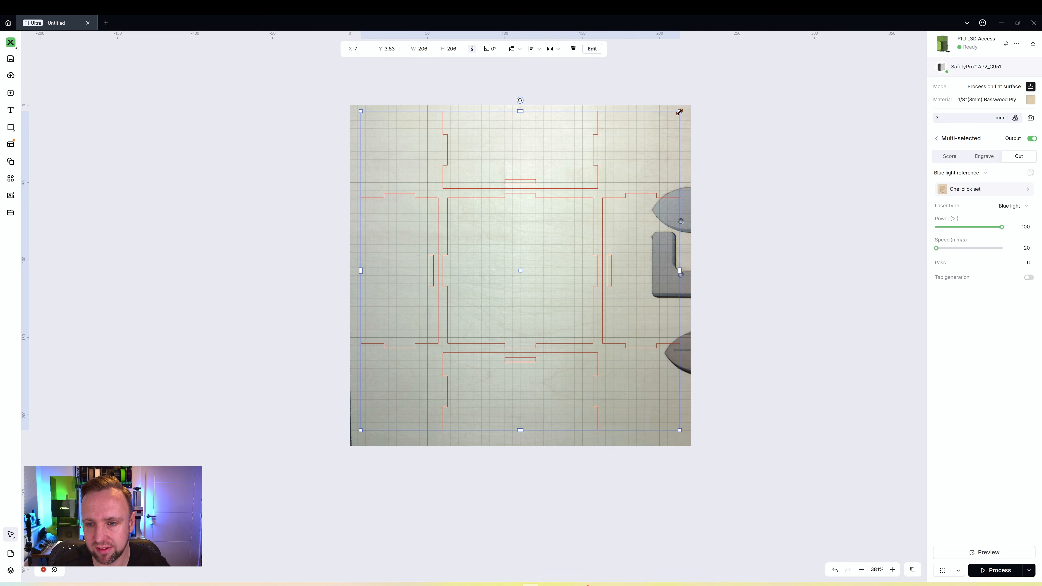
{"action": "left_click_drag", "start_coordinate": [679, 112], "coordinate": [620, 172]}
{"action": "left_click_drag", "start_coordinate": [570, 232], "coordinate": [589, 207]}
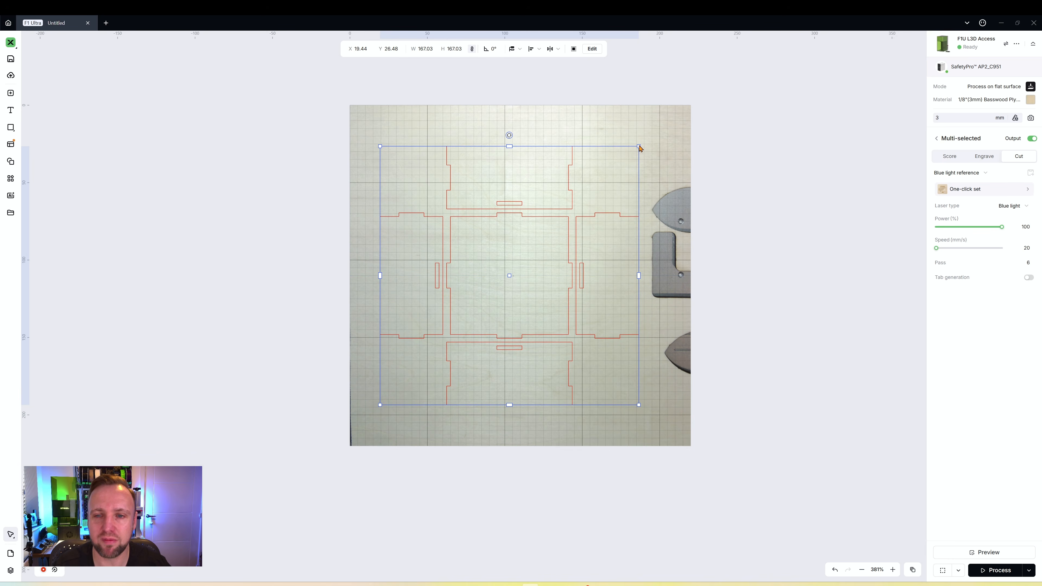
{"action": "left_click_drag", "start_coordinate": [639, 146], "coordinate": [617, 167]}
{"action": "left_click_drag", "start_coordinate": [600, 242], "coordinate": [626, 230]}
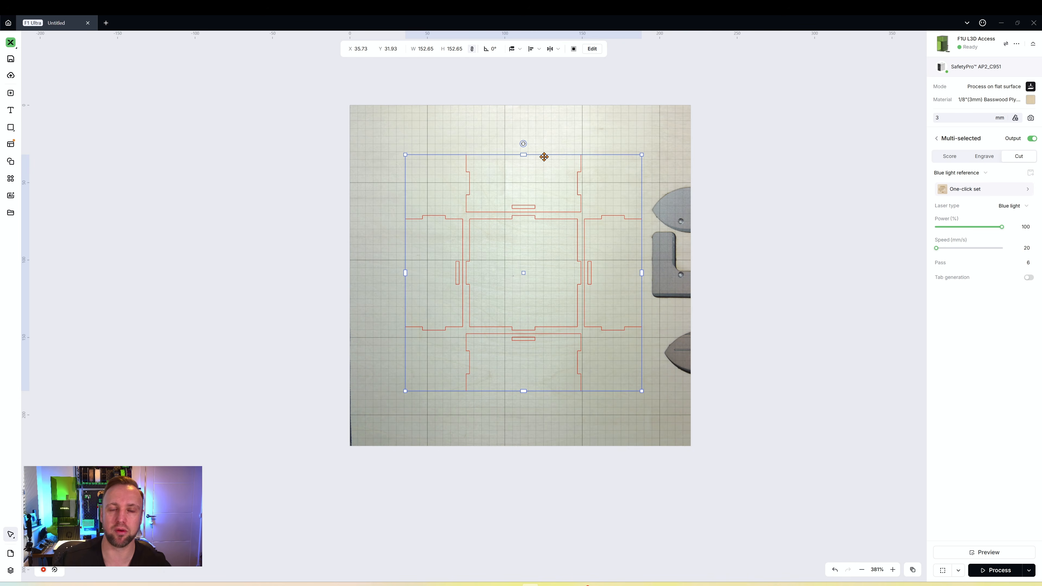
{"action": "left_click_drag", "start_coordinate": [551, 220], "coordinate": [549, 225]}
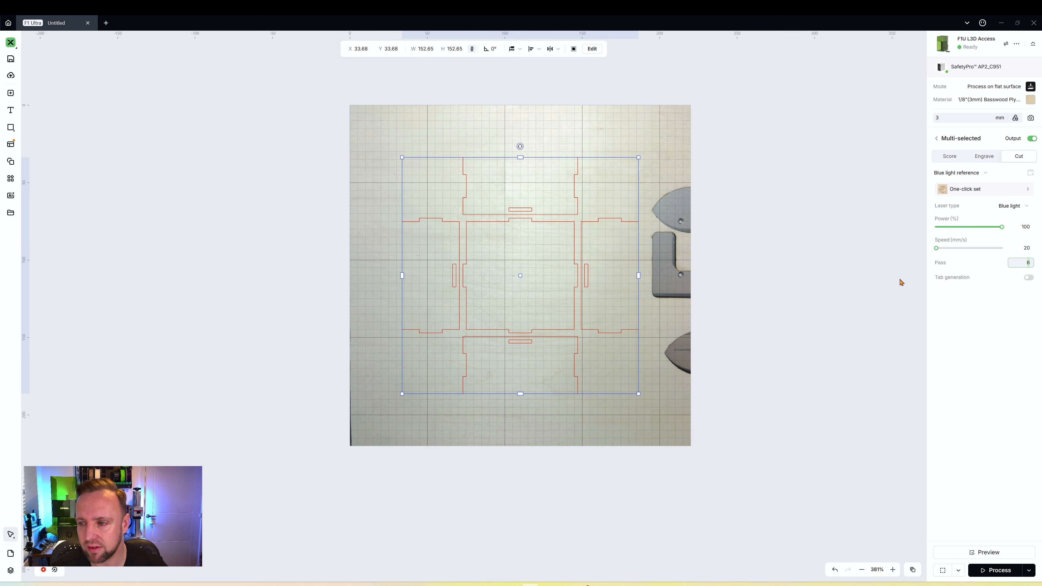
Step: Set the box's cut parameters to 4 passes, 90% power and 25 mm/s speed
{"action": "left_click", "coordinate": [1012, 323]}
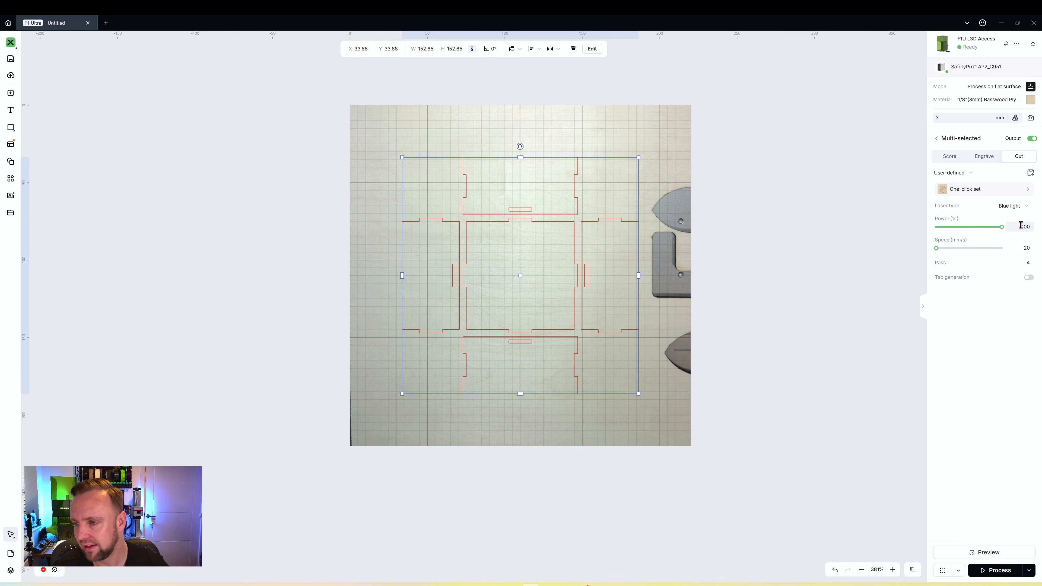
{"action": "left_click_drag", "start_coordinate": [1021, 226], "coordinate": [1037, 228]}
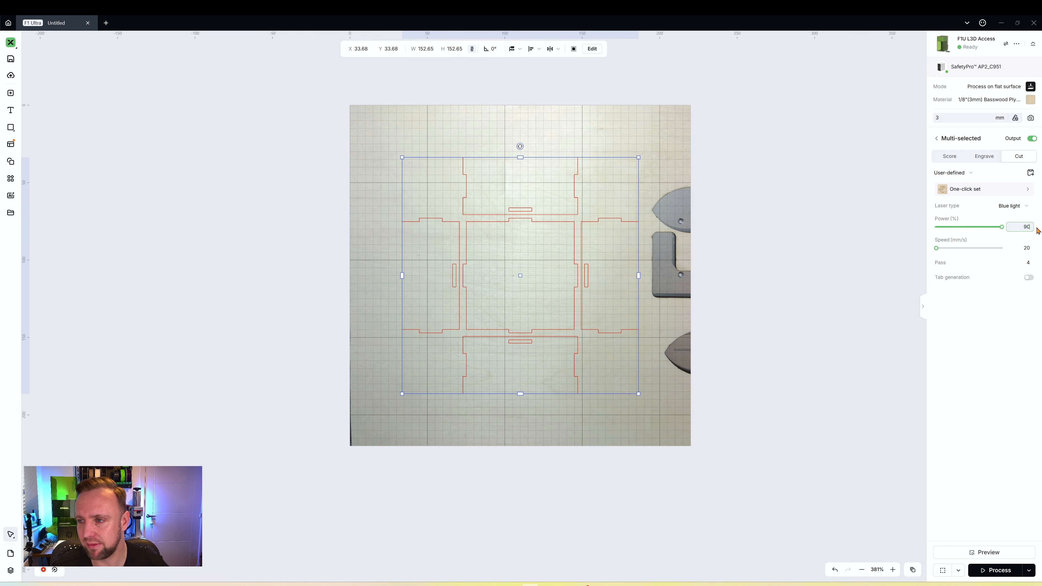
{"action": "left_click", "coordinate": [969, 350]}
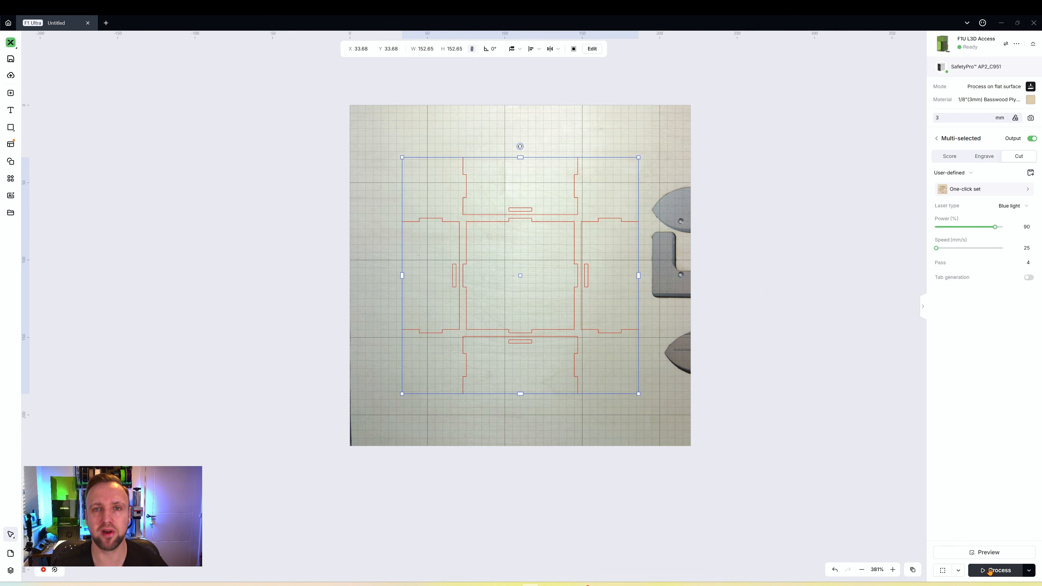